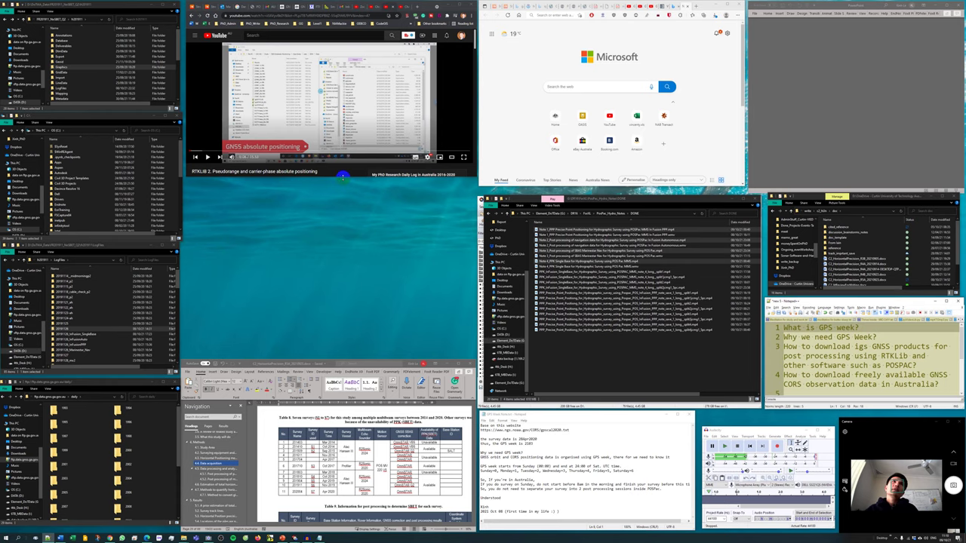
Step: Enlarge the YouTube browser window downward so the video's title and details fit inside it
{"action": "left_click", "coordinate": [342, 177]}
{"action": "left_click_drag", "start_coordinate": [343, 177], "coordinate": [341, 237]}
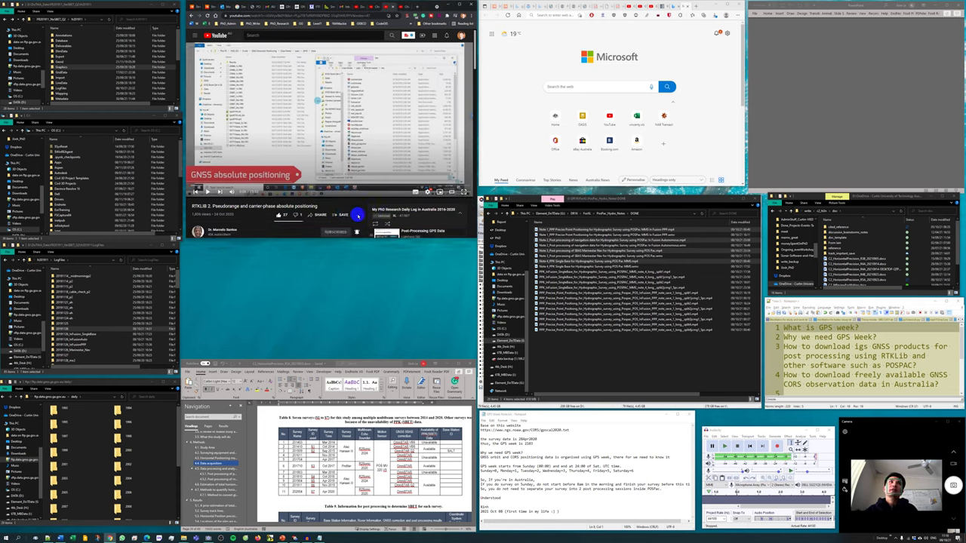
Step: Review the GPS week notes for the survey date, its GPS week number and the reason GPS weeks are needed
{"action": "left_click", "coordinate": [553, 438]}
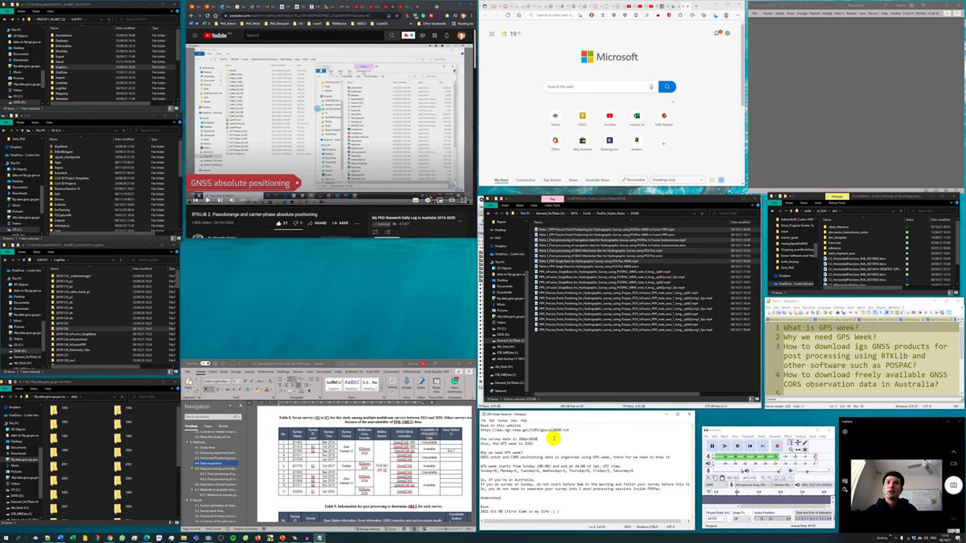
{"action": "left_click", "coordinate": [522, 456]}
{"action": "left_click", "coordinate": [526, 445]}
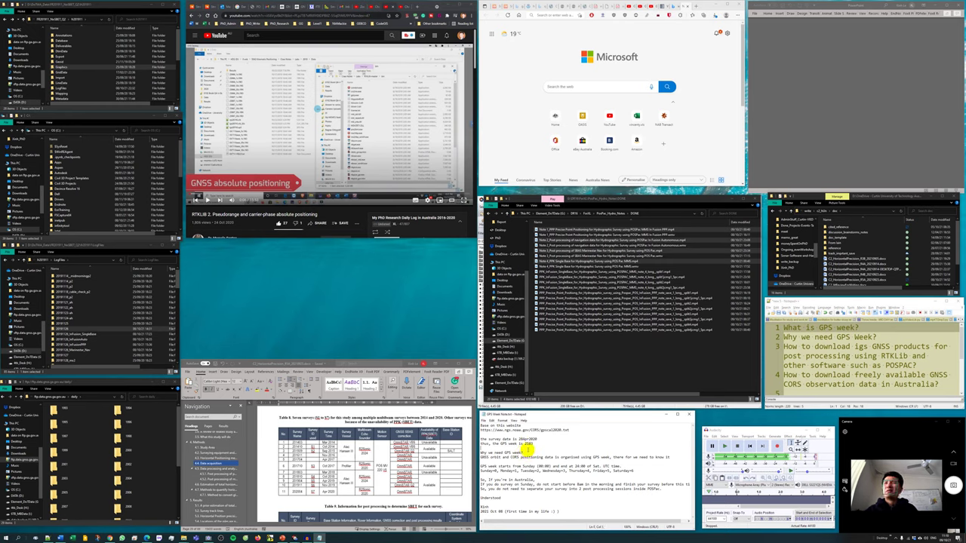
{"action": "left_click", "coordinate": [529, 454]}
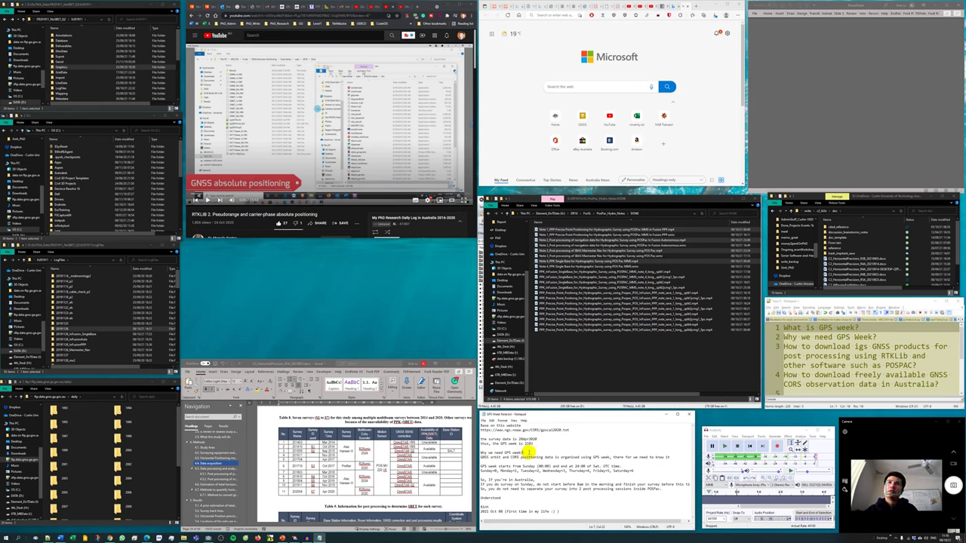
{"action": "left_click", "coordinate": [542, 439]}
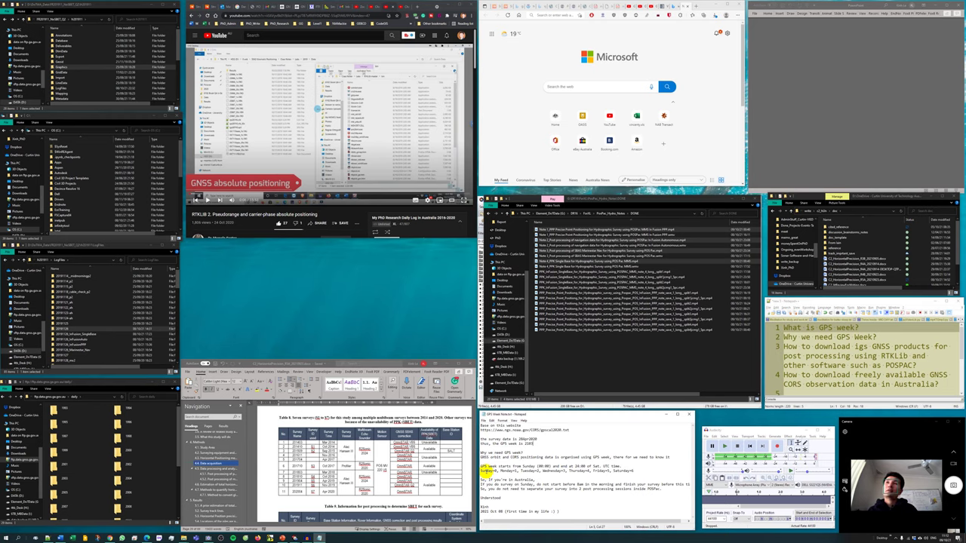
Step: Search the web for "GPS week" and look through the results
{"action": "left_click", "coordinate": [681, 56]}
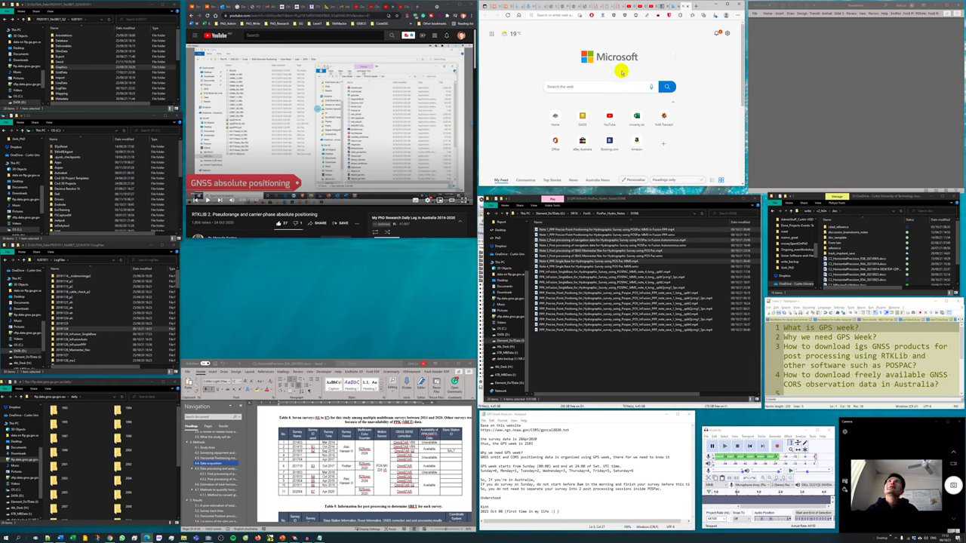
{"action": "left_click", "coordinate": [572, 86]}
{"action": "type", "text": "GPS"}
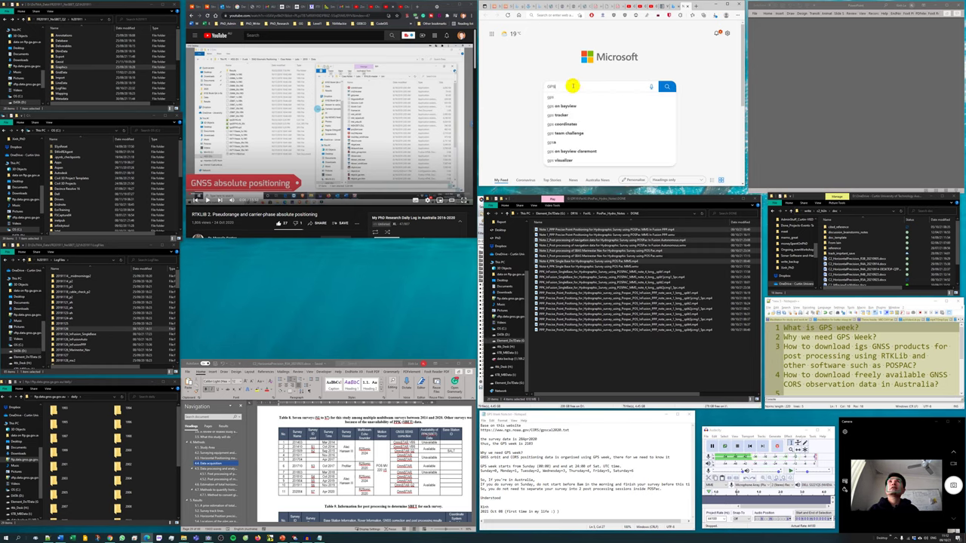
{"action": "type", "text": " week"}
{"action": "key", "text": "Return"}
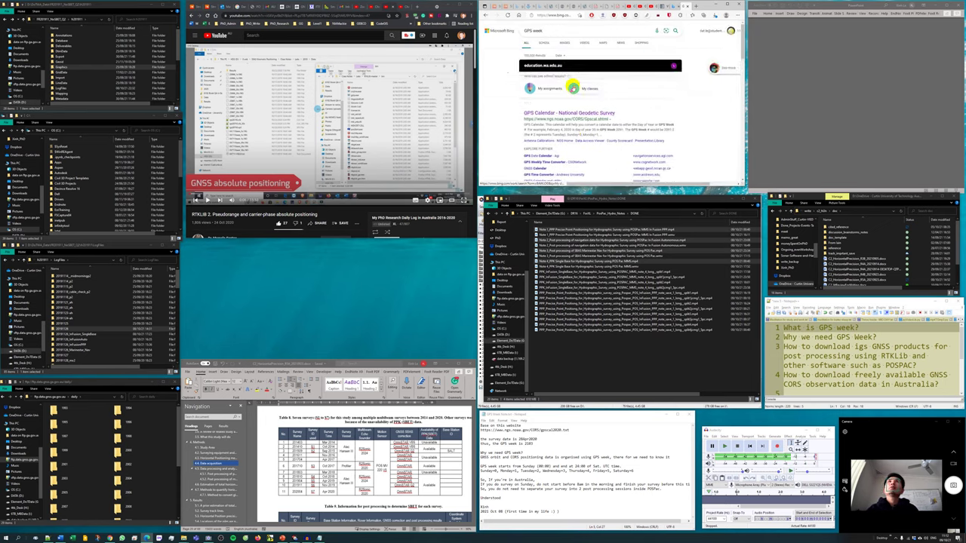
{"action": "scroll", "coordinate": [491, 118], "scroll_direction": "down", "scroll_amount": 2}
{"action": "scroll", "coordinate": [492, 120], "scroll_direction": "down", "scroll_amount": 3}
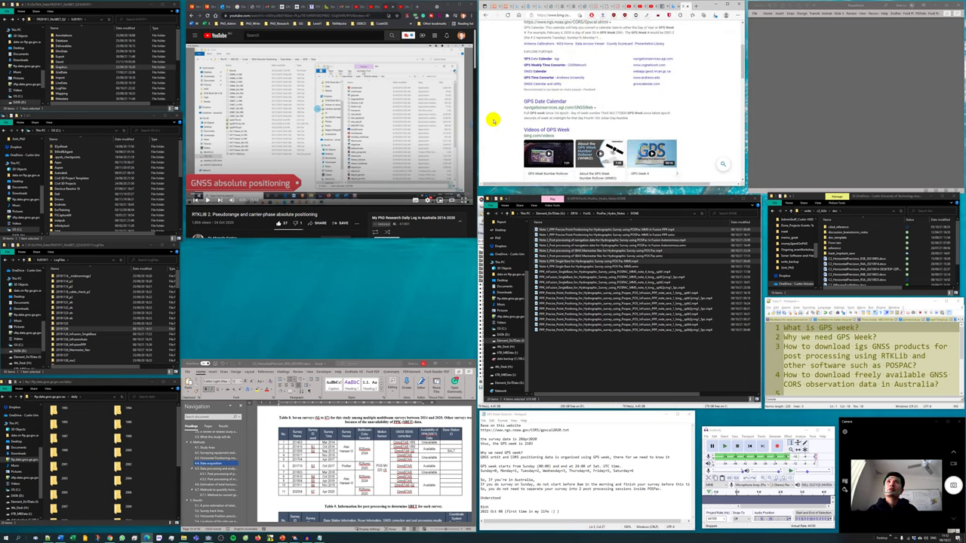
{"action": "scroll", "coordinate": [491, 118], "scroll_direction": "up", "scroll_amount": 5}
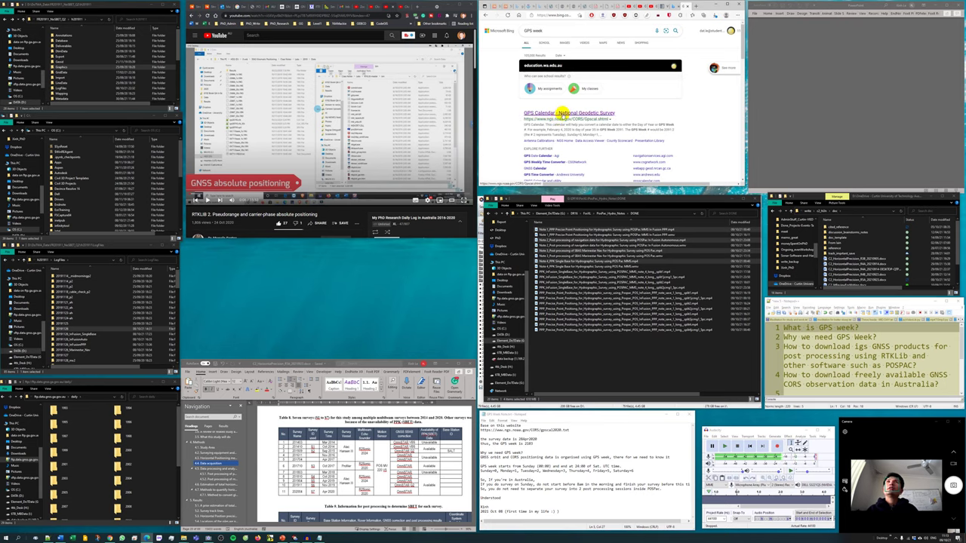
Step: Open the GPS Calendar page of the National Geodetic Survey and view its week and weekday numbering explanation
{"action": "left_click", "coordinate": [560, 112]}
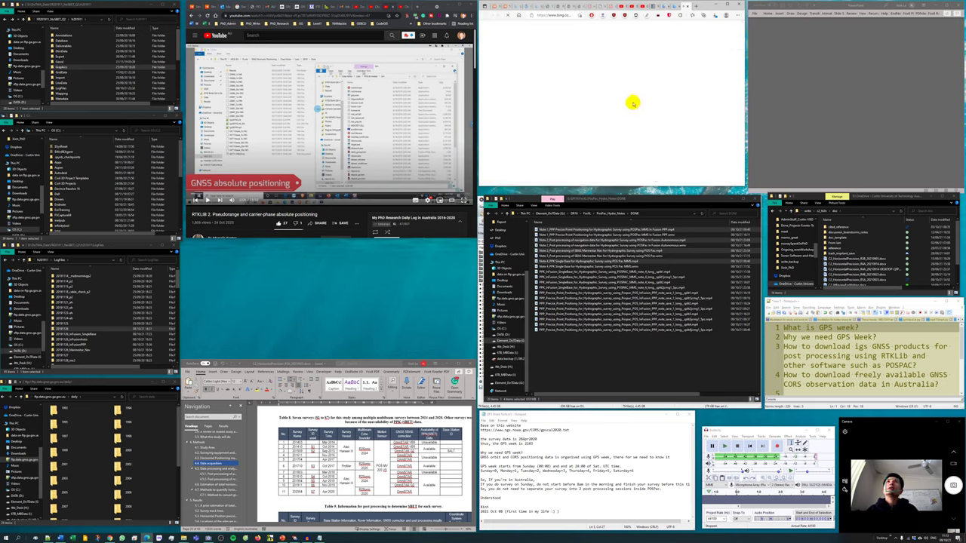
{"action": "left_click", "coordinate": [659, 73]}
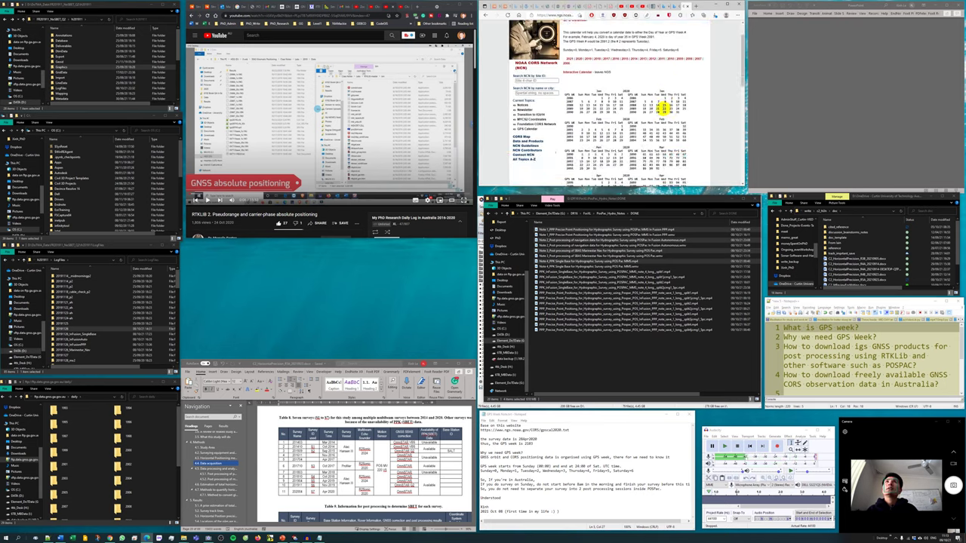
{"action": "scroll", "coordinate": [663, 108], "scroll_direction": "up", "scroll_amount": 3}
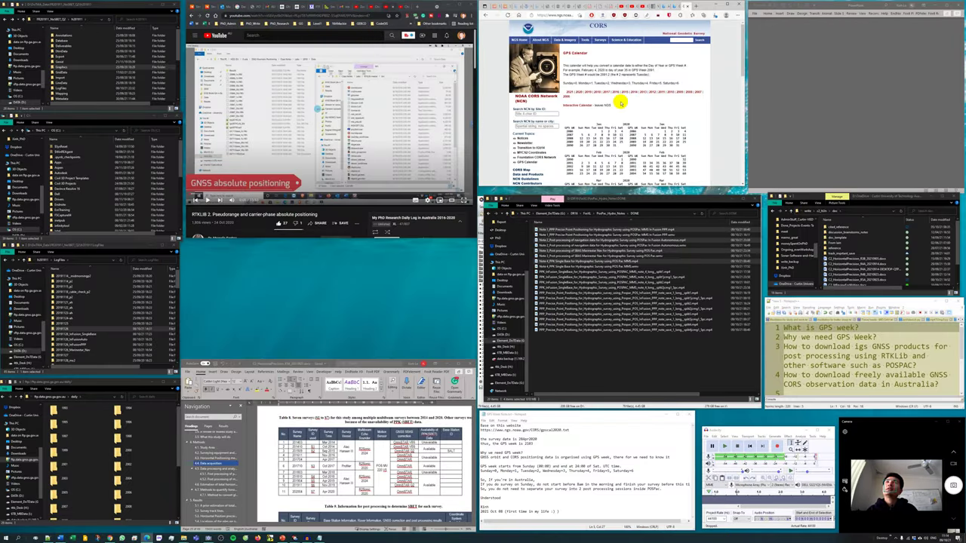
Step: Check today's date in the system calendar and open the 2021 GPS calendar down to October
{"action": "left_click", "coordinate": [944, 538]}
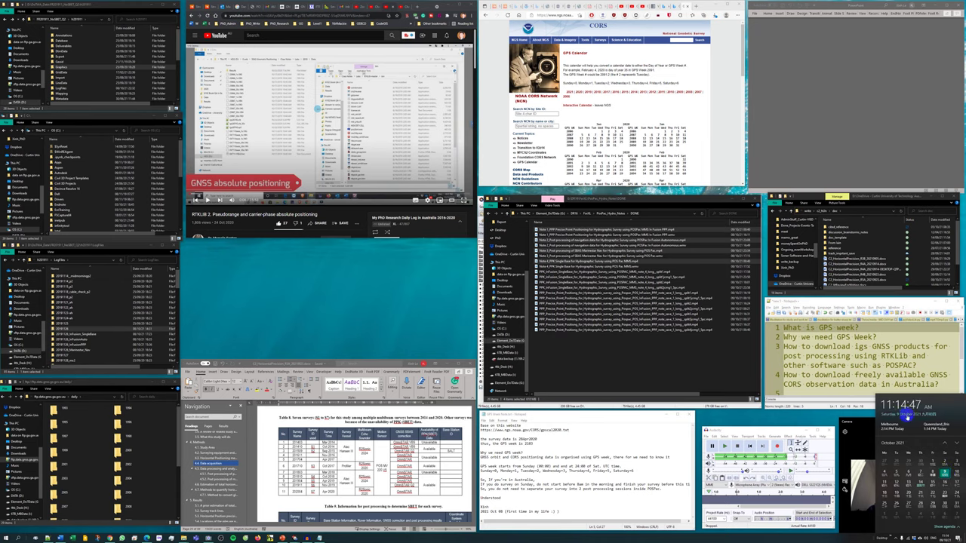
{"action": "left_click", "coordinate": [651, 349]}
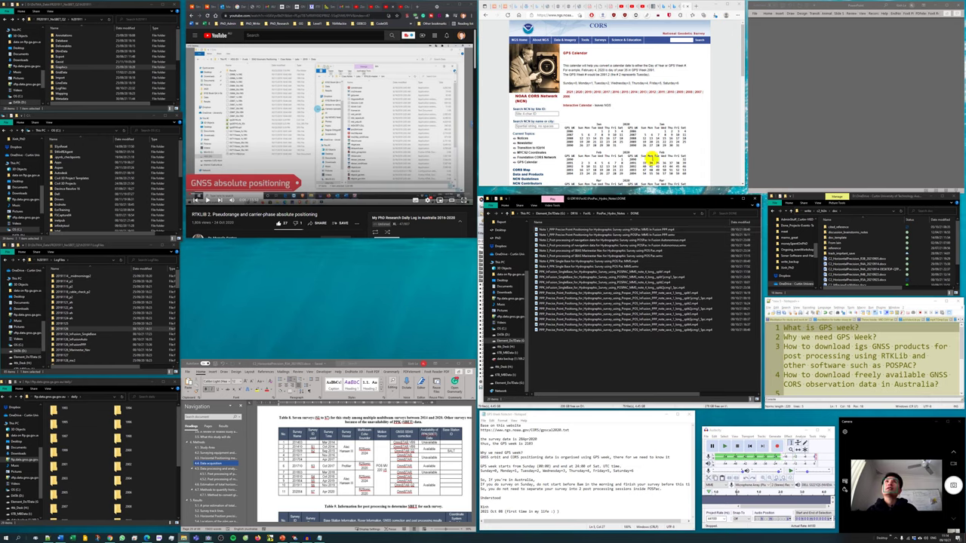
{"action": "left_click", "coordinate": [642, 137]}
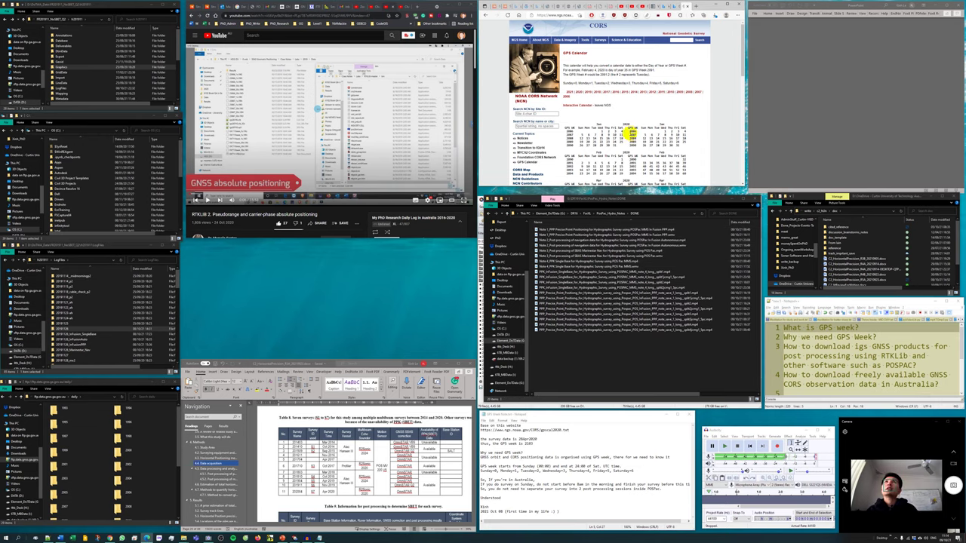
{"action": "left_click", "coordinate": [569, 97]}
{"action": "scroll", "coordinate": [662, 120], "scroll_direction": "down", "scroll_amount": 3}
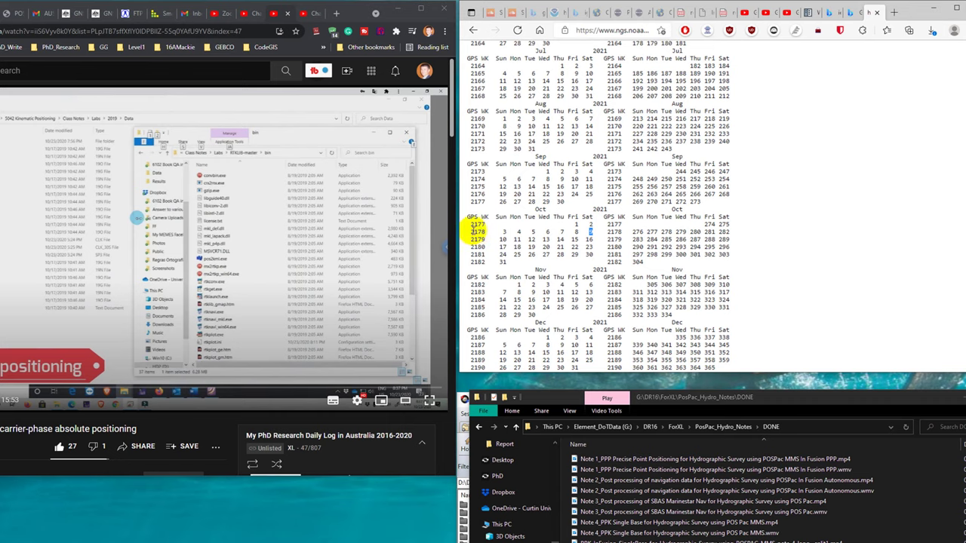
Step: Highlight Saturday 9 October 2021 in the GPS calendar together with its GPS week number and day of year
{"action": "left_click", "coordinate": [743, 239]}
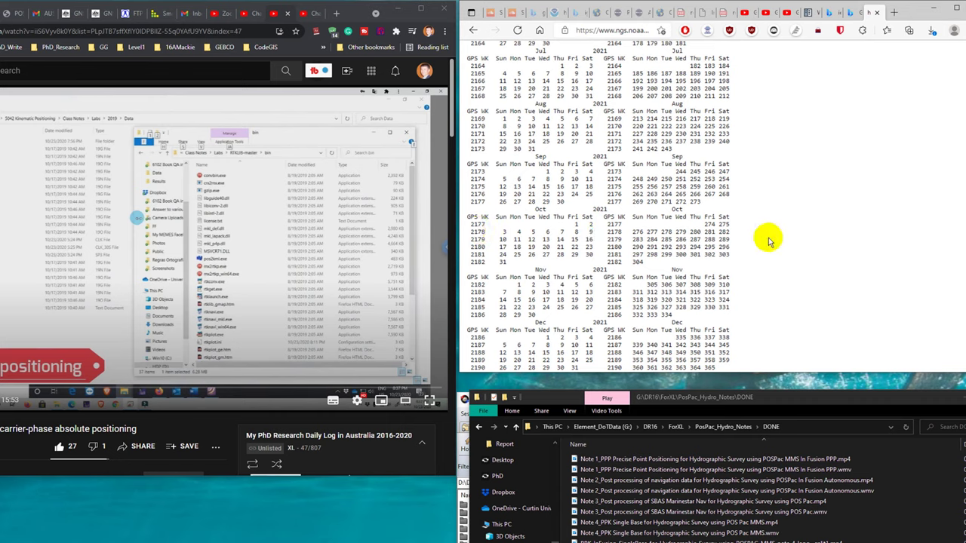
{"action": "double_click", "coordinate": [589, 233]}
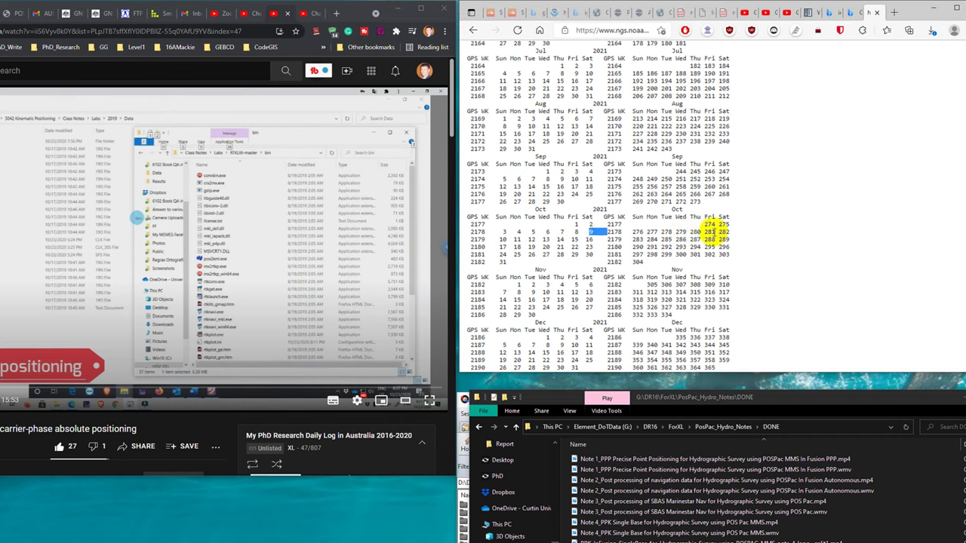
{"action": "double_click", "coordinate": [723, 233]}
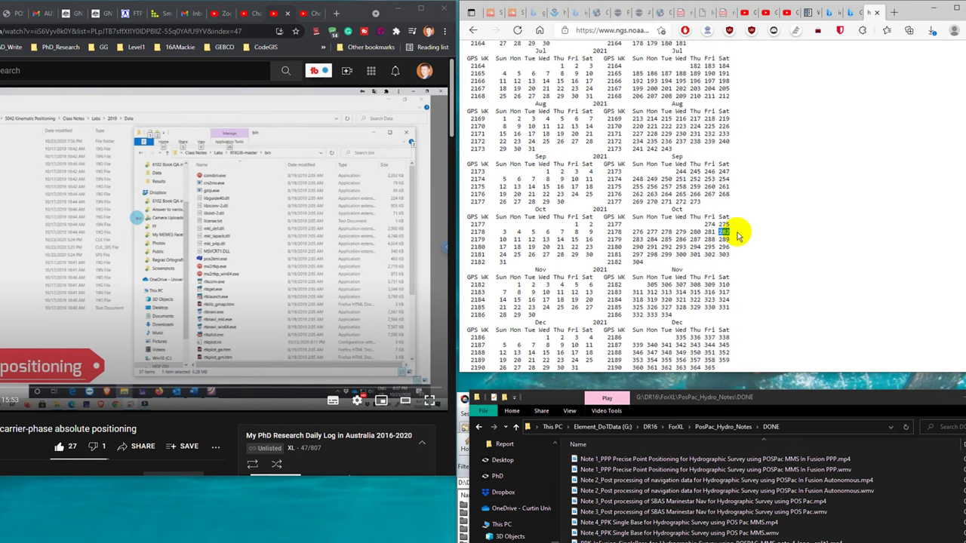
{"action": "left_click_drag", "start_coordinate": [503, 232], "coordinate": [475, 233]}
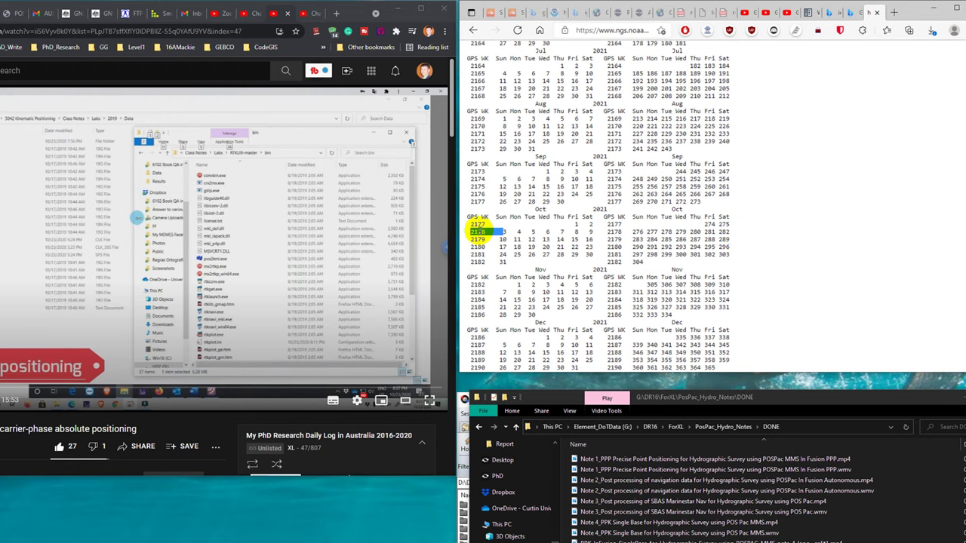
{"action": "left_click_drag", "start_coordinate": [717, 231], "coordinate": [733, 230]}
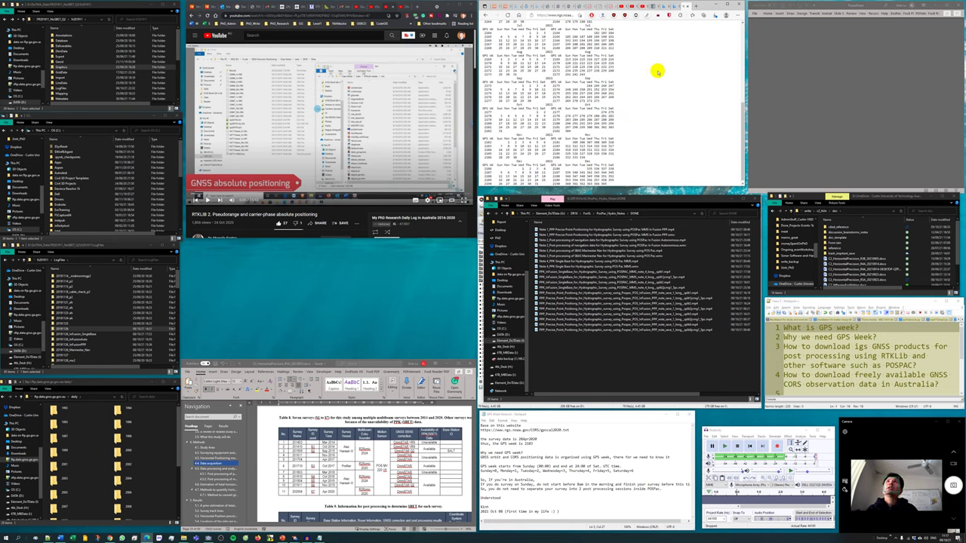
Step: Bring up the CDDIS GNSS Orbit Products page and read its description of the IGS products
{"action": "left_click", "coordinate": [542, 15]}
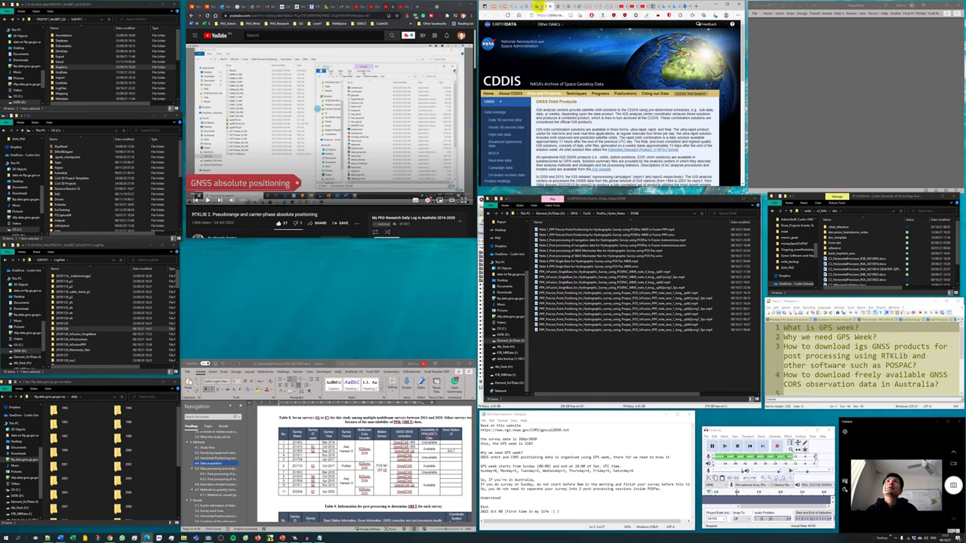
{"action": "left_click", "coordinate": [537, 9]}
{"action": "left_click", "coordinate": [545, 9]}
{"action": "scroll", "coordinate": [586, 85], "scroll_direction": "down", "scroll_amount": 3}
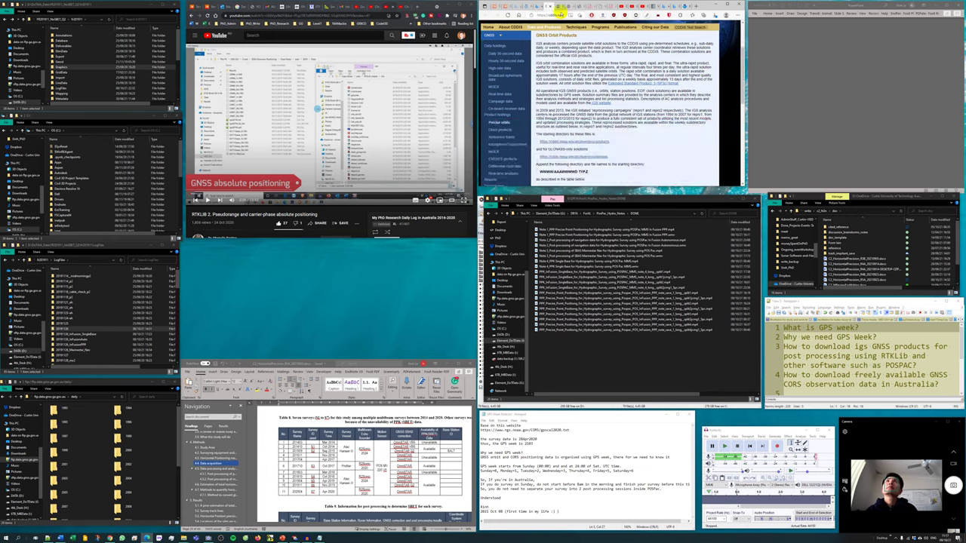
Step: Find the GPS orbit and clock product links on the IGS site and open the CDDIS GNSS products archive
{"action": "left_click", "coordinate": [567, 86]}
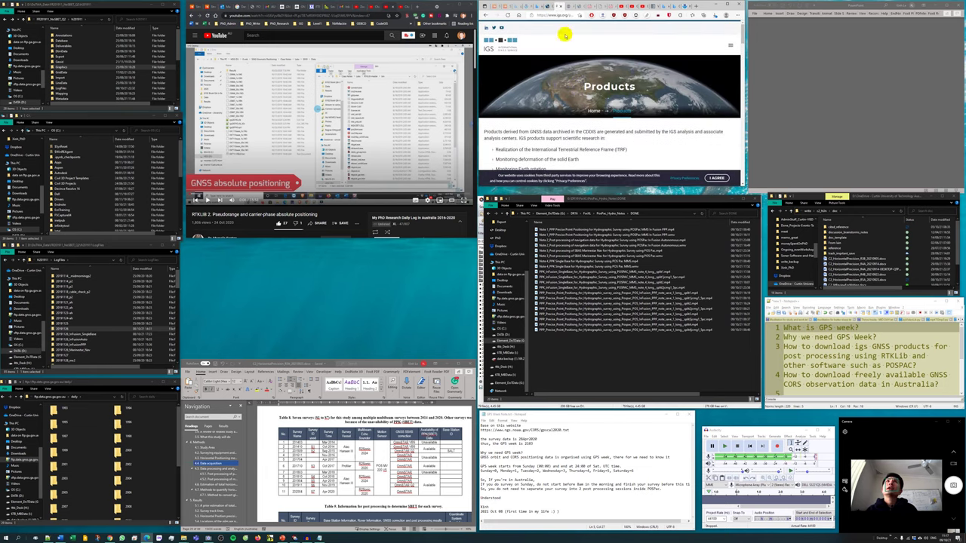
{"action": "scroll", "coordinate": [611, 126], "scroll_direction": "down", "scroll_amount": 5}
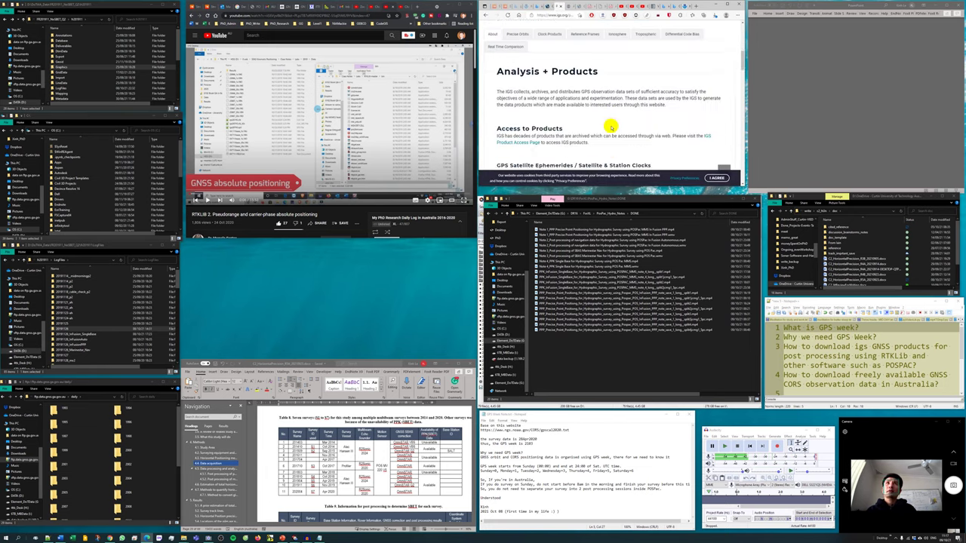
{"action": "scroll", "coordinate": [611, 126], "scroll_direction": "down", "scroll_amount": 5}
{"action": "scroll", "coordinate": [611, 124], "scroll_direction": "up", "scroll_amount": 10}
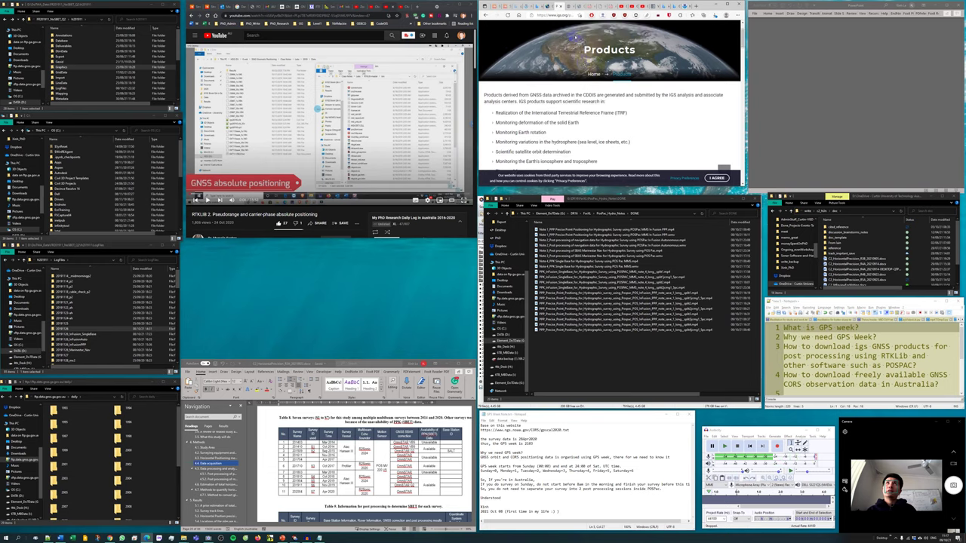
{"action": "scroll", "coordinate": [575, 35], "scroll_direction": "down", "scroll_amount": 5}
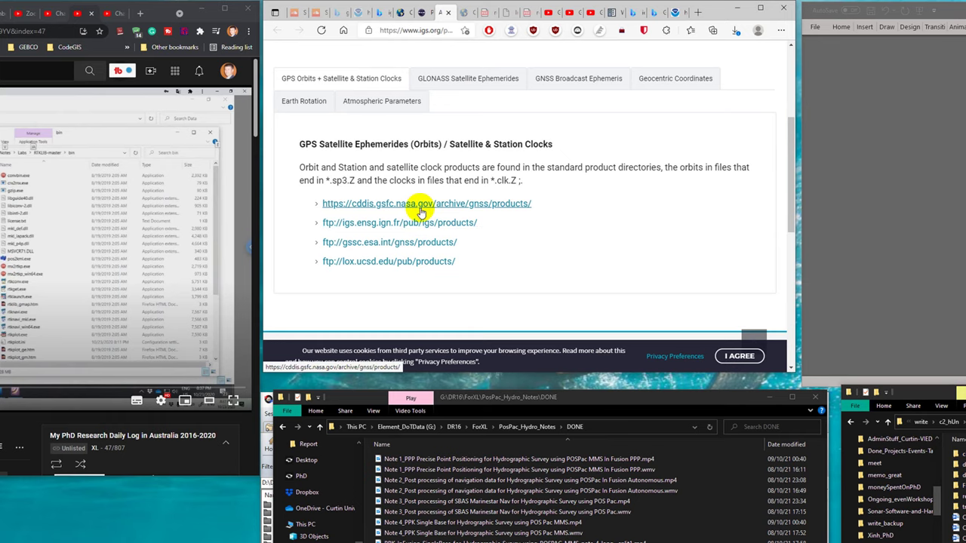
{"action": "left_click", "coordinate": [469, 203]}
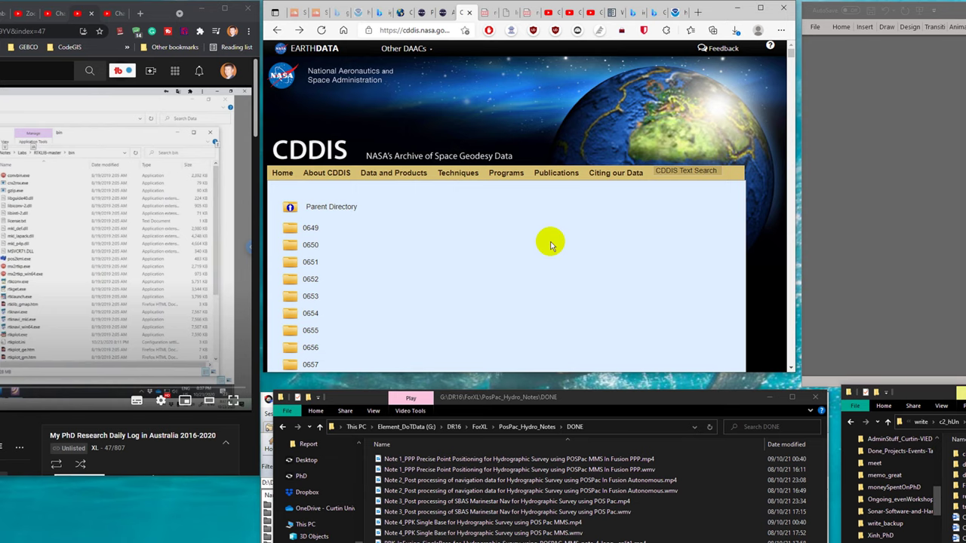
Step: Open the NASA Earthdata homepage and look through it for the Earth science data access options
{"action": "left_click", "coordinate": [313, 53]}
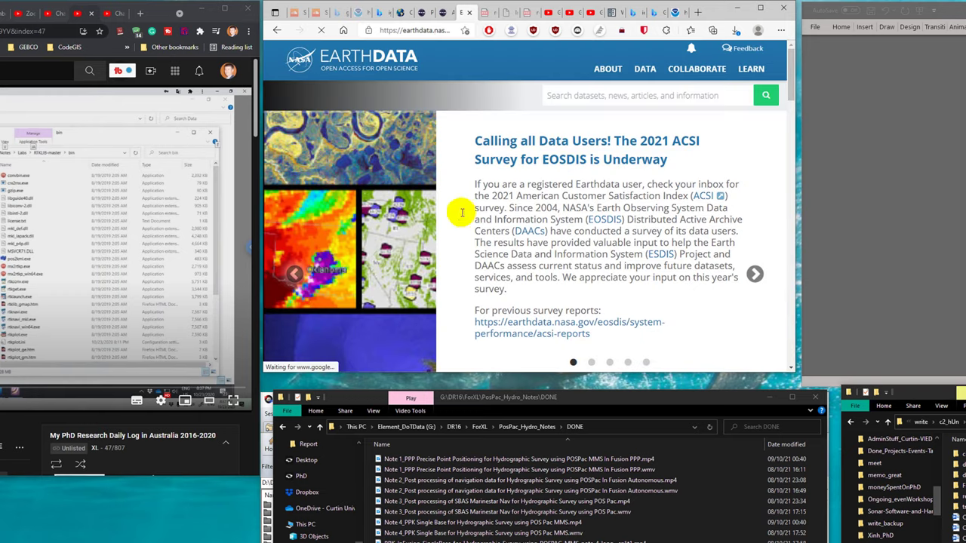
{"action": "scroll", "coordinate": [544, 213], "scroll_direction": "down", "scroll_amount": 10}
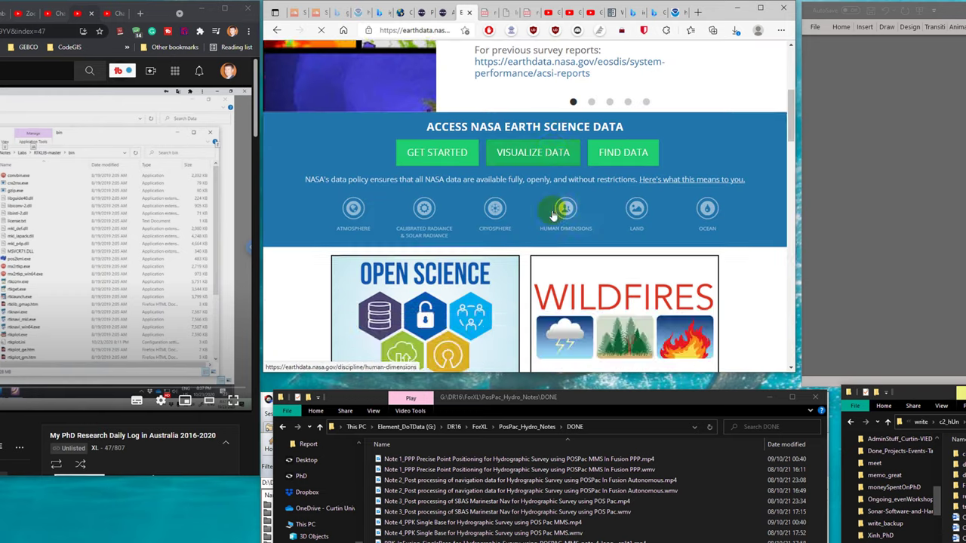
{"action": "scroll", "coordinate": [552, 216], "scroll_direction": "down", "scroll_amount": 3}
{"action": "scroll", "coordinate": [552, 216], "scroll_direction": "up", "scroll_amount": 3}
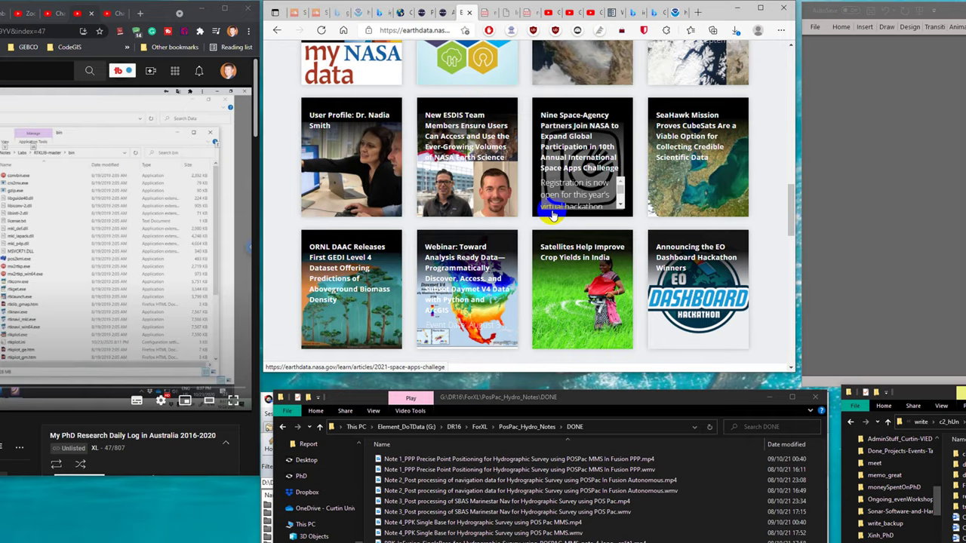
{"action": "scroll", "coordinate": [553, 216], "scroll_direction": "up", "scroll_amount": 8}
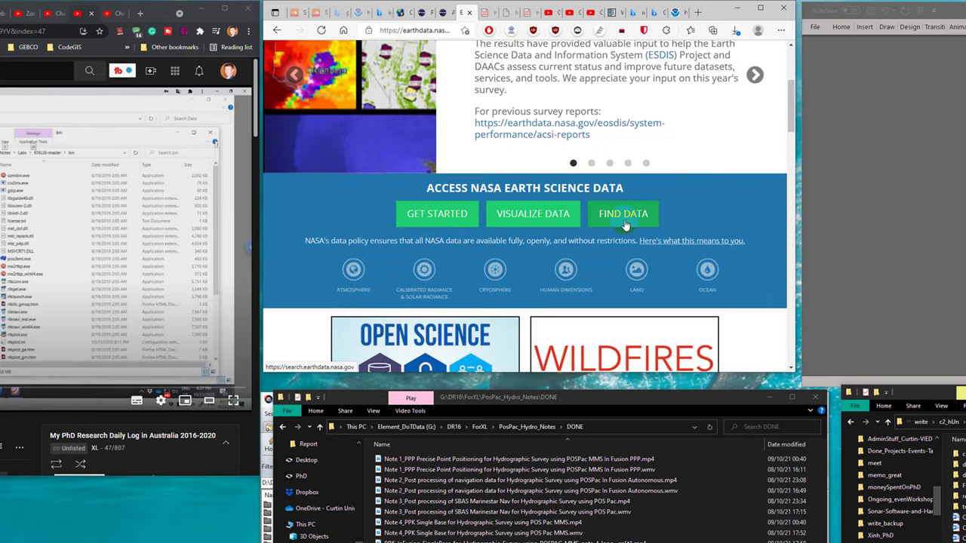
{"action": "left_click", "coordinate": [626, 225]}
{"action": "scroll", "coordinate": [649, 220], "scroll_direction": "up", "scroll_amount": 2}
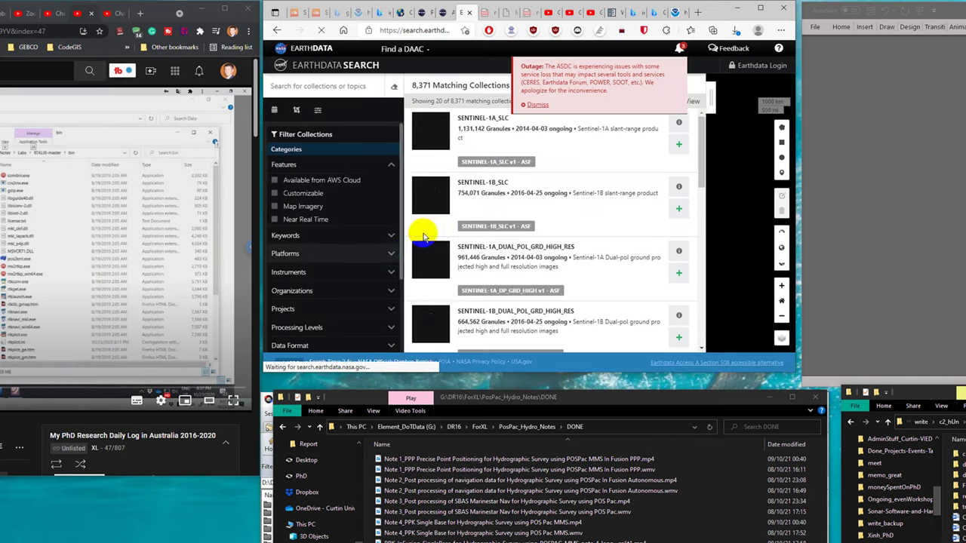
{"action": "key", "text": "alt+Left"}
Step: Open the Earth Observation Data page of the Earthdata site
{"action": "left_click", "coordinate": [645, 72]}
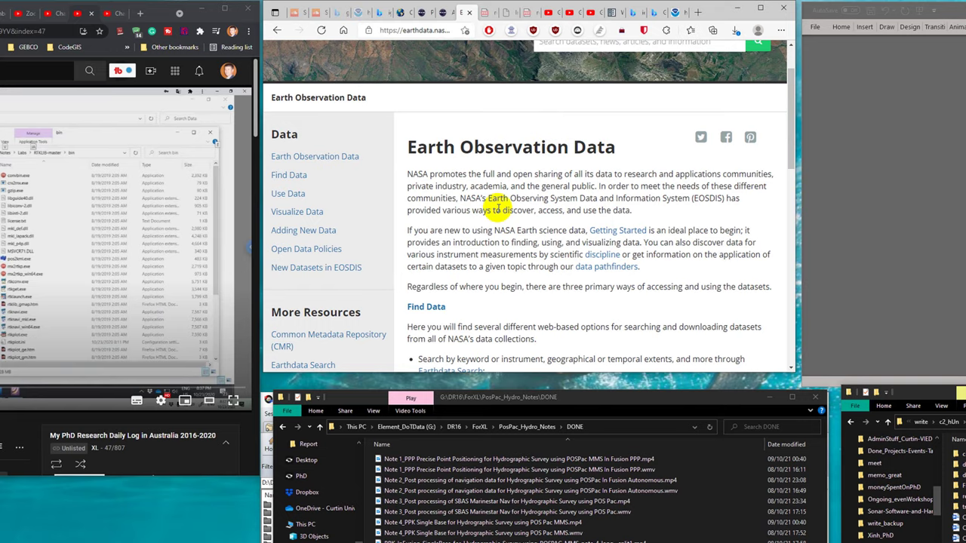
Step: Read the Earth Observation Data page's options for finding, using and visualizing data, and return to the CDDIS products folder list
{"action": "scroll", "coordinate": [498, 209], "scroll_direction": "down", "scroll_amount": 3}
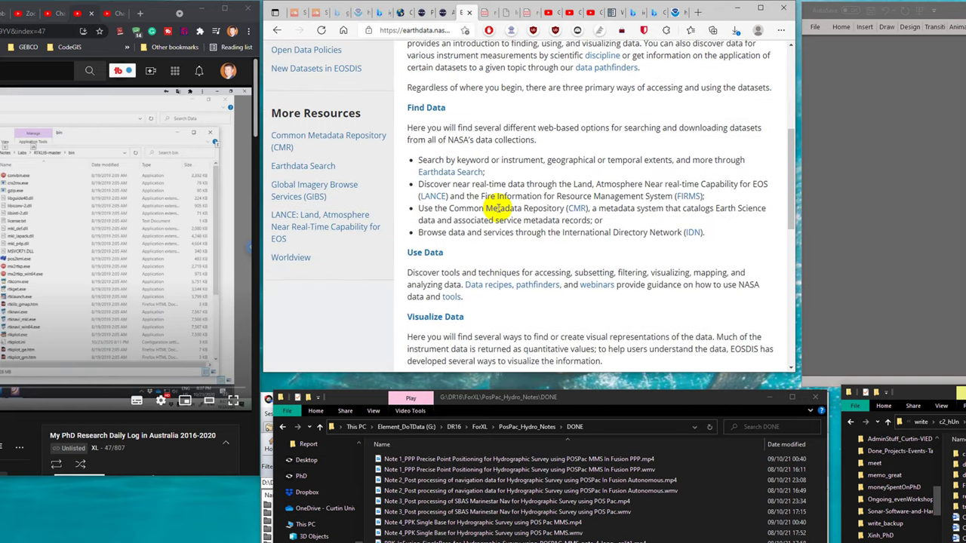
{"action": "scroll", "coordinate": [498, 209], "scroll_direction": "down", "scroll_amount": 2}
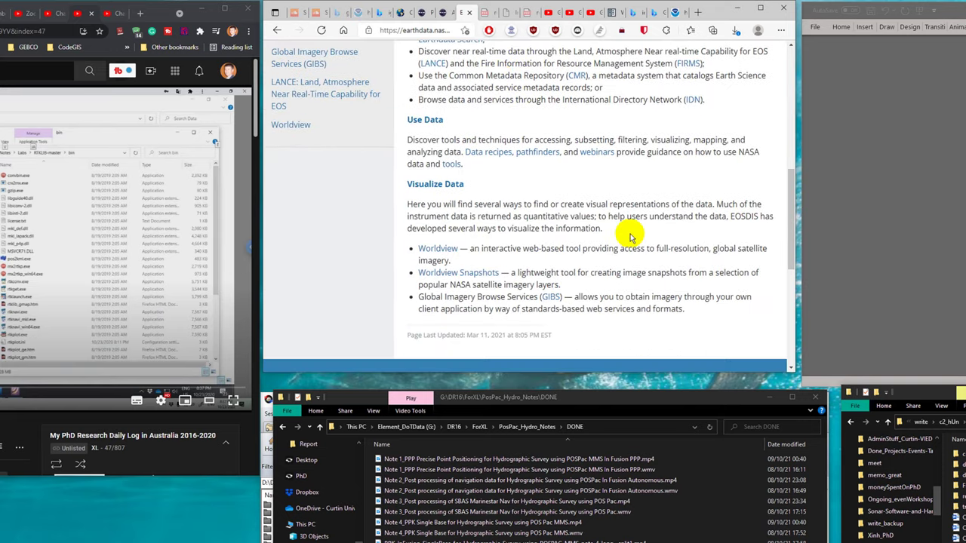
{"action": "scroll", "coordinate": [630, 234], "scroll_direction": "up", "scroll_amount": 6}
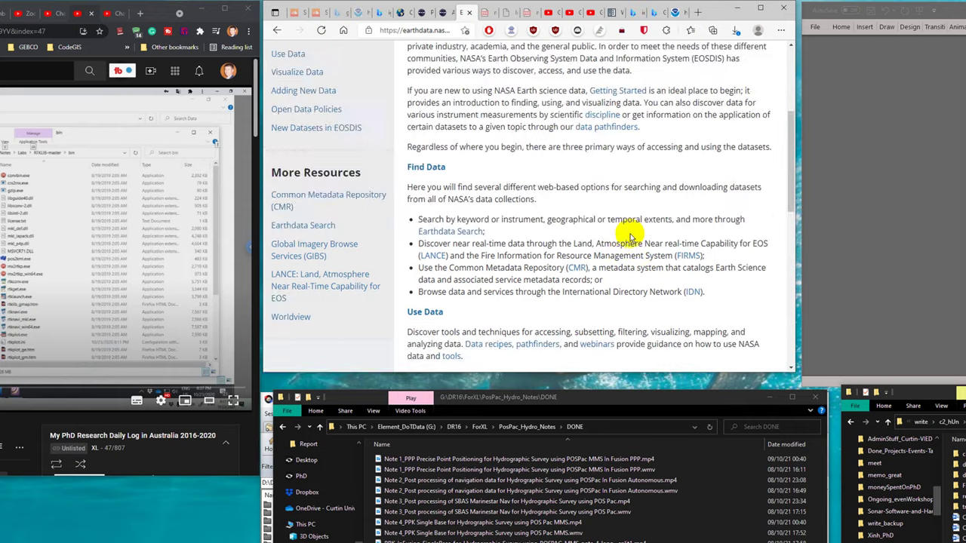
{"action": "left_click", "coordinate": [277, 31]}
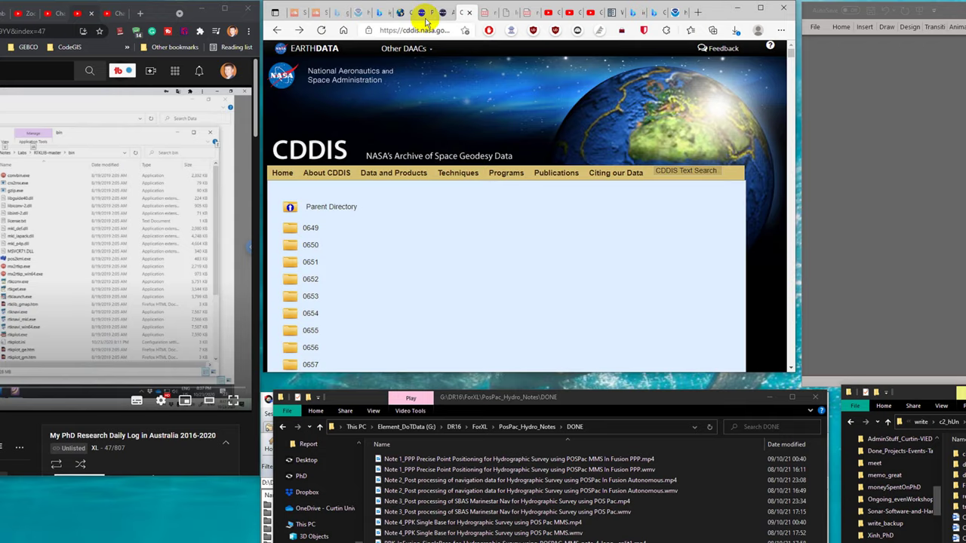
Step: Open the CDDIS GNSS products archive link from the IGS orbit and clock products page in a new tab and view its folder list
{"action": "left_click", "coordinate": [445, 13]}
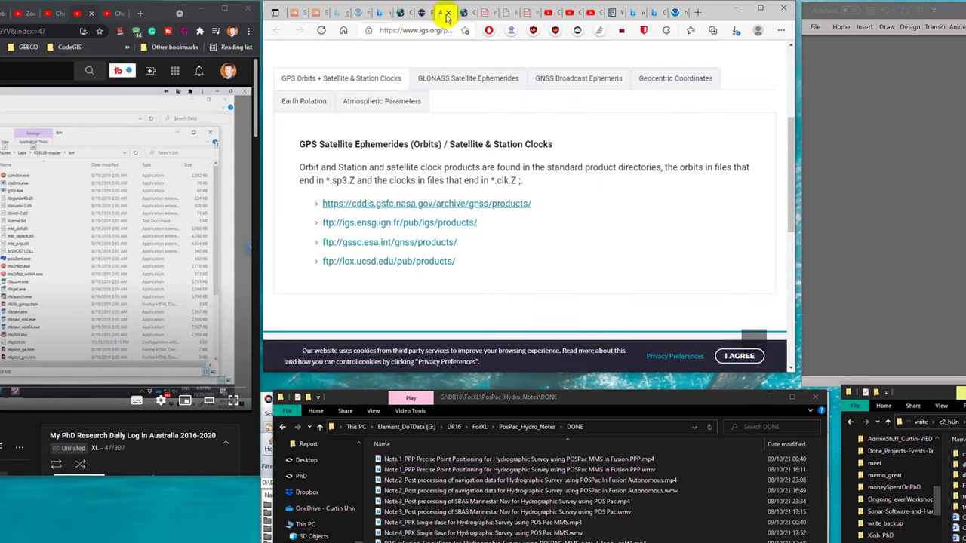
{"action": "right_click", "coordinate": [459, 205]}
{"action": "left_click", "coordinate": [483, 215]}
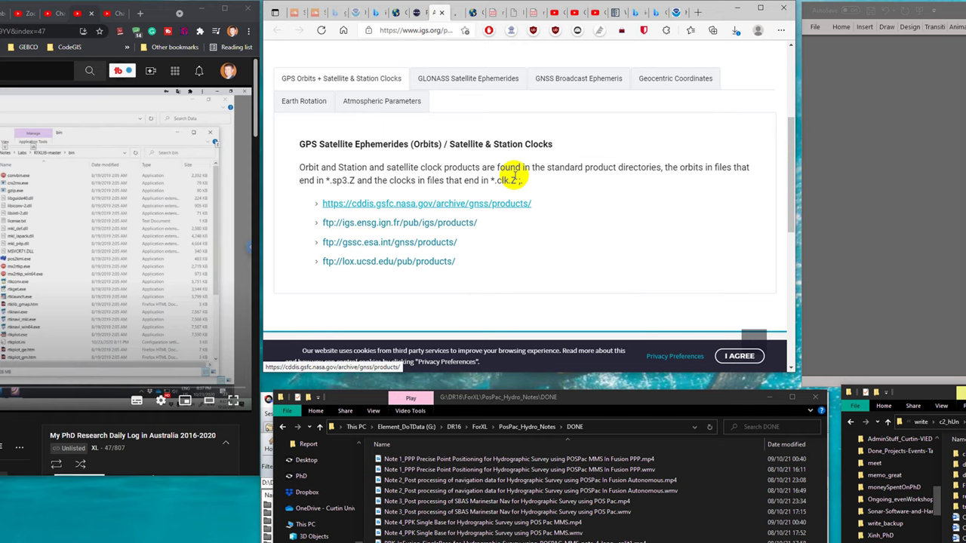
{"action": "left_click", "coordinate": [448, 13]}
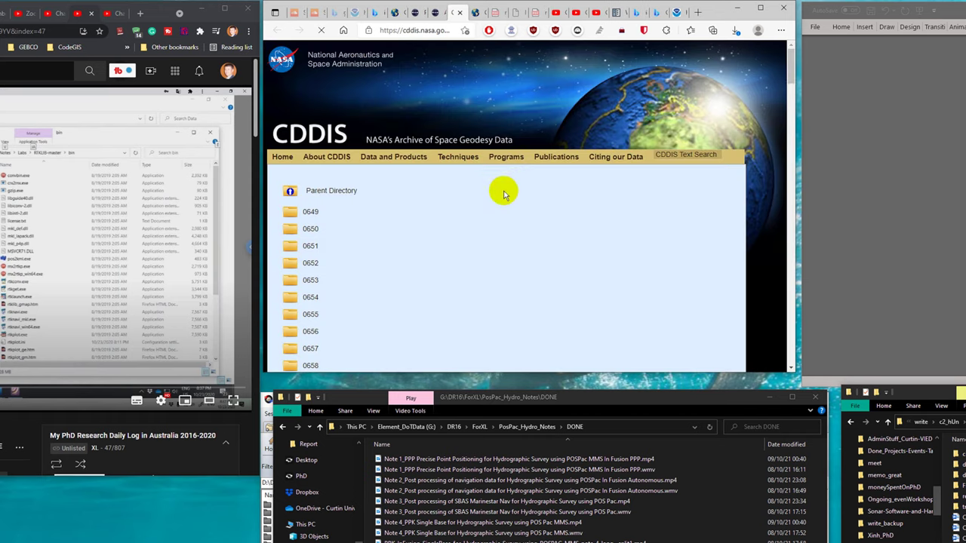
{"action": "left_click", "coordinate": [434, 12]}
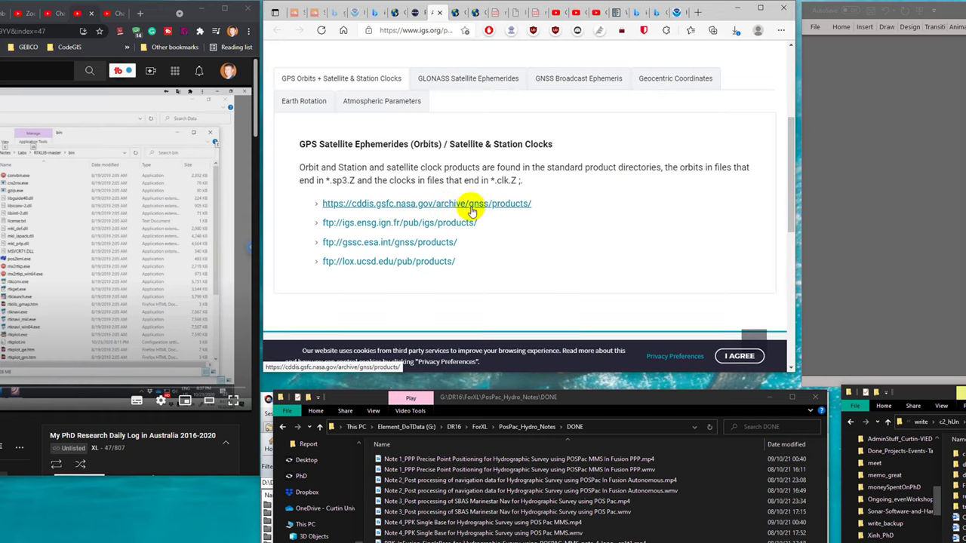
{"action": "left_click", "coordinate": [456, 12]}
{"action": "scroll", "coordinate": [430, 256], "scroll_direction": "down", "scroll_amount": 1}
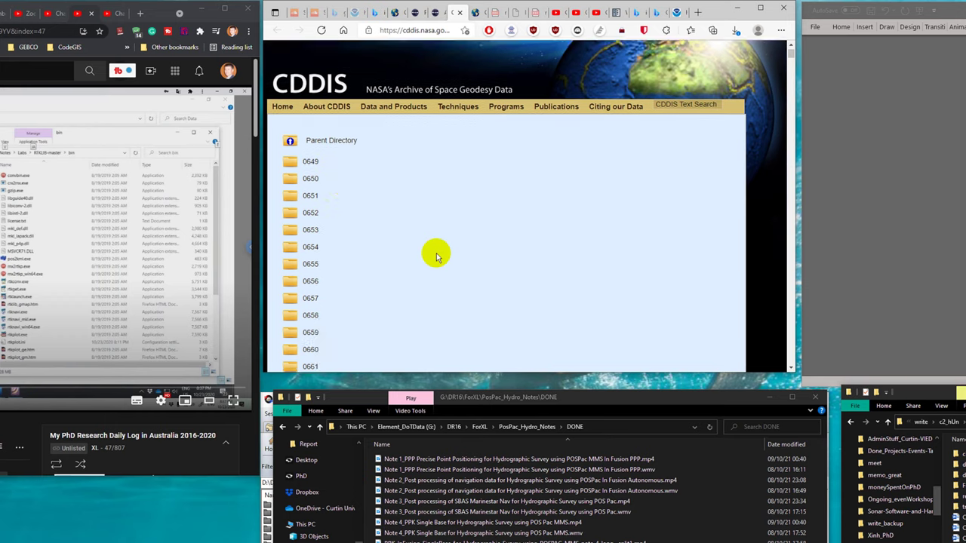
{"action": "scroll", "coordinate": [430, 257], "scroll_direction": "up", "scroll_amount": 1}
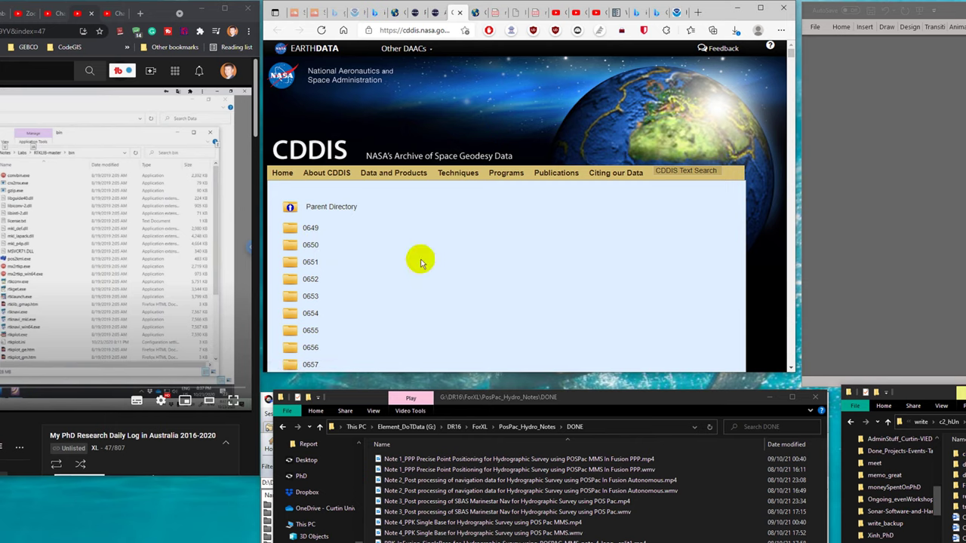
Step: Look up the GPS week for 9 October 2021 in the NGS GPS calendar, starting from the 2019 calendar
{"action": "left_click", "coordinate": [355, 12]}
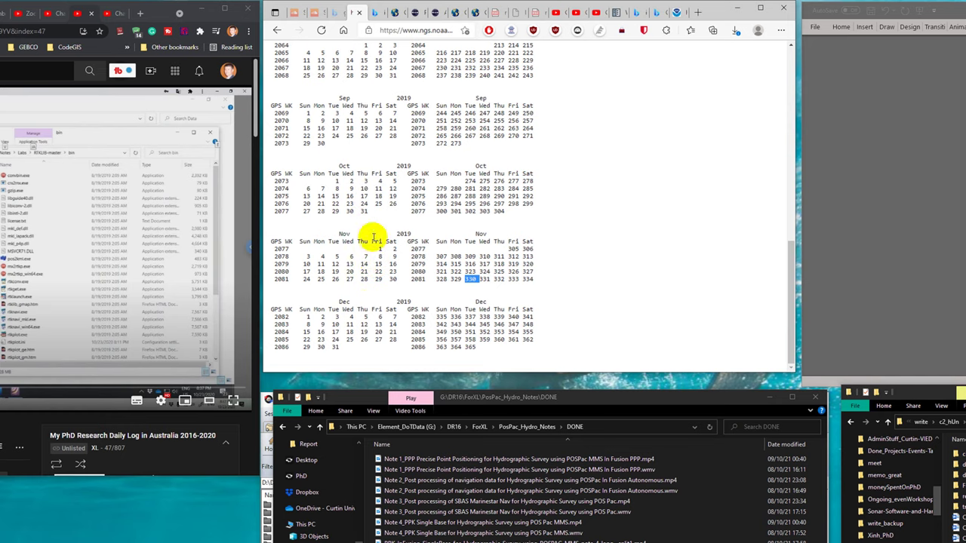
{"action": "left_click", "coordinate": [350, 189]}
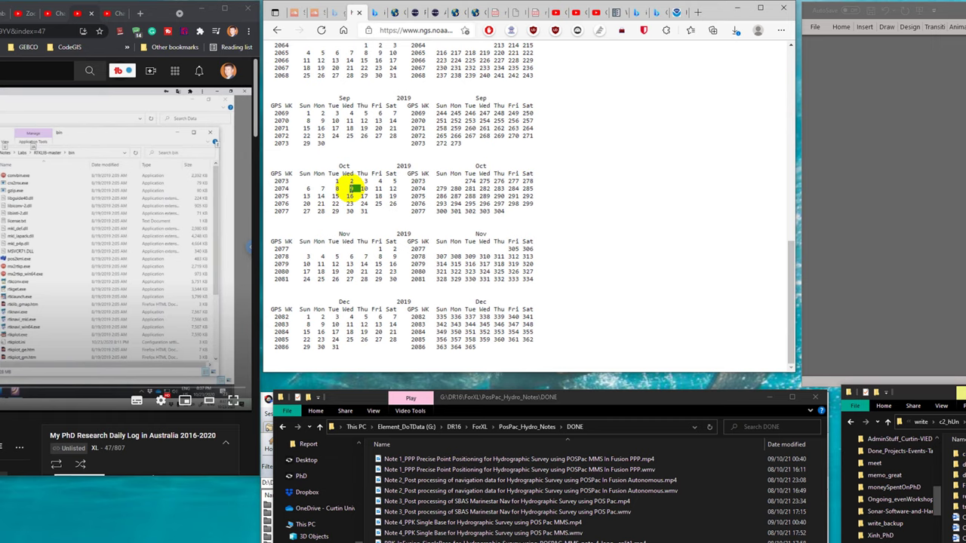
{"action": "scroll", "coordinate": [420, 219], "scroll_direction": "up", "scroll_amount": 10}
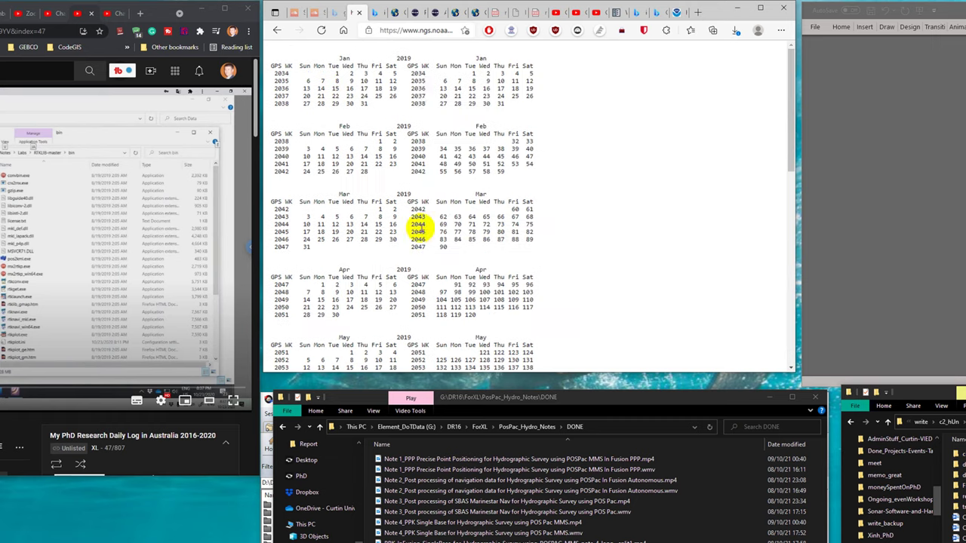
{"action": "left_click", "coordinate": [334, 11]}
{"action": "left_click", "coordinate": [676, 12]}
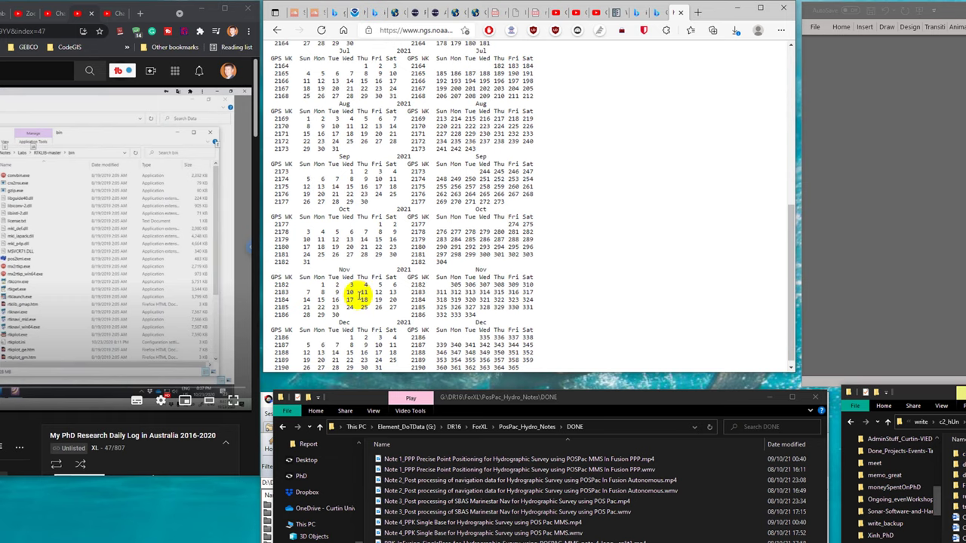
{"action": "double_click", "coordinate": [403, 231]}
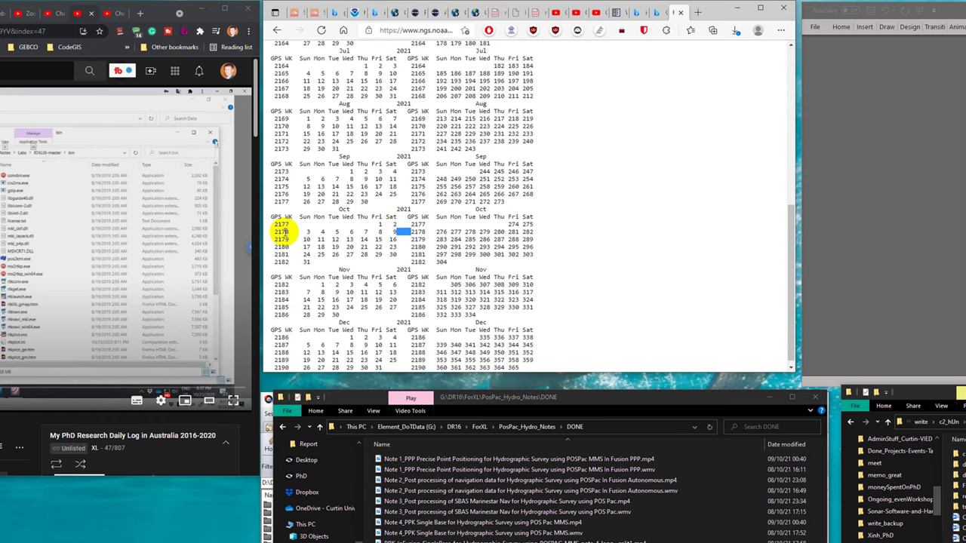
Step: Find the folder for GPS week 2178 in the CDDIS GNSS products archive and open it
{"action": "left_click", "coordinate": [471, 12]}
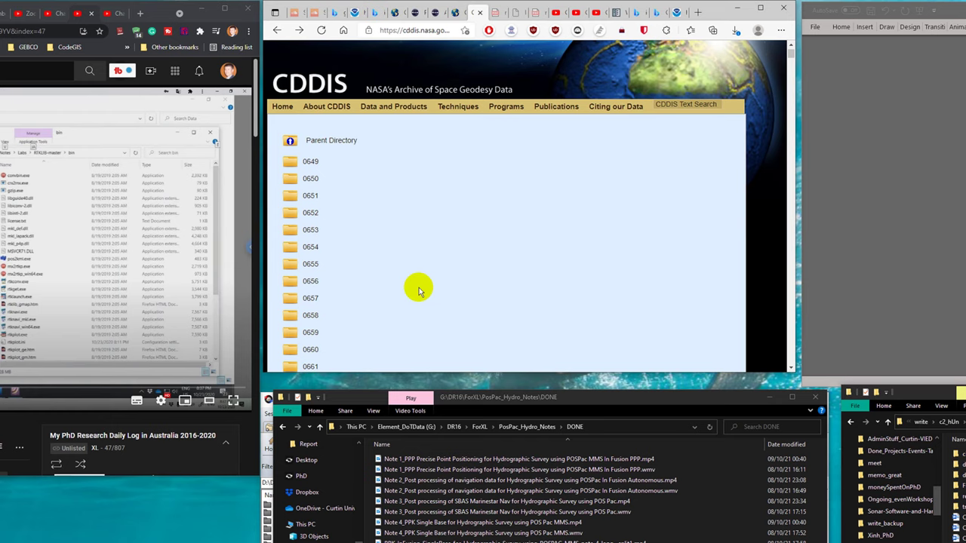
{"action": "key", "text": "ctrl+f"}
{"action": "type", "text": "2178"}
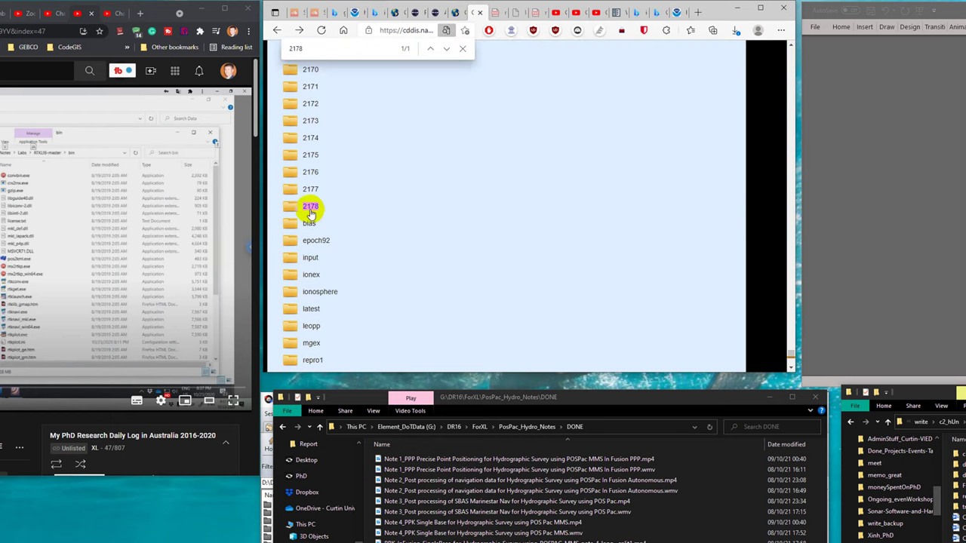
{"action": "left_click", "coordinate": [463, 48]}
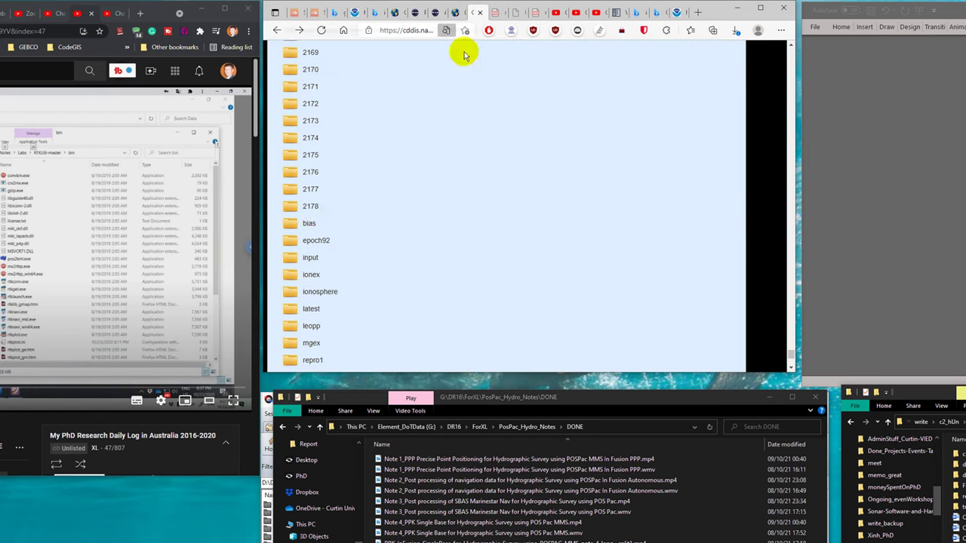
{"action": "left_click", "coordinate": [310, 211]}
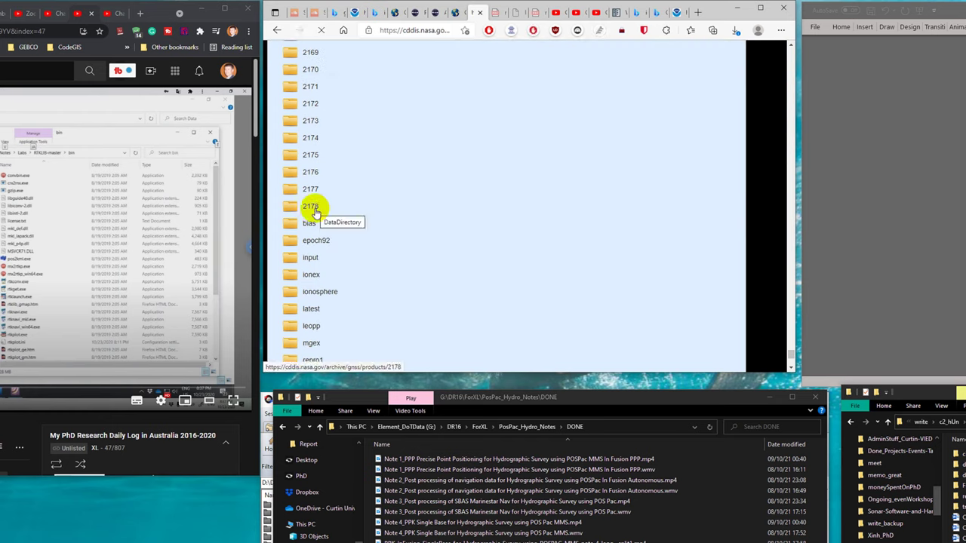
Step: Look through the product files of week 2178 and search the listing for the date 2021:10:09
{"action": "scroll", "coordinate": [480, 247], "scroll_direction": "down", "scroll_amount": 6}
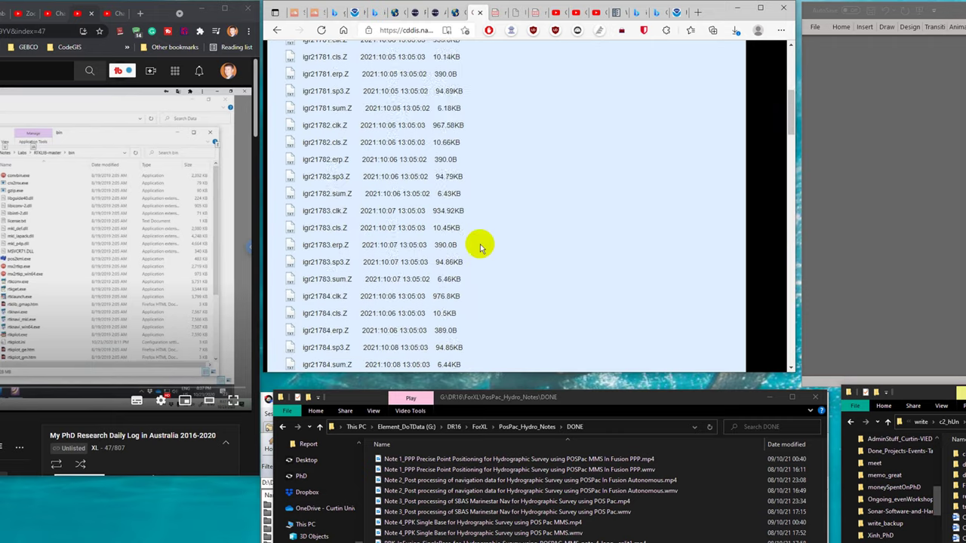
{"action": "scroll", "coordinate": [344, 272], "scroll_direction": "up", "scroll_amount": 10}
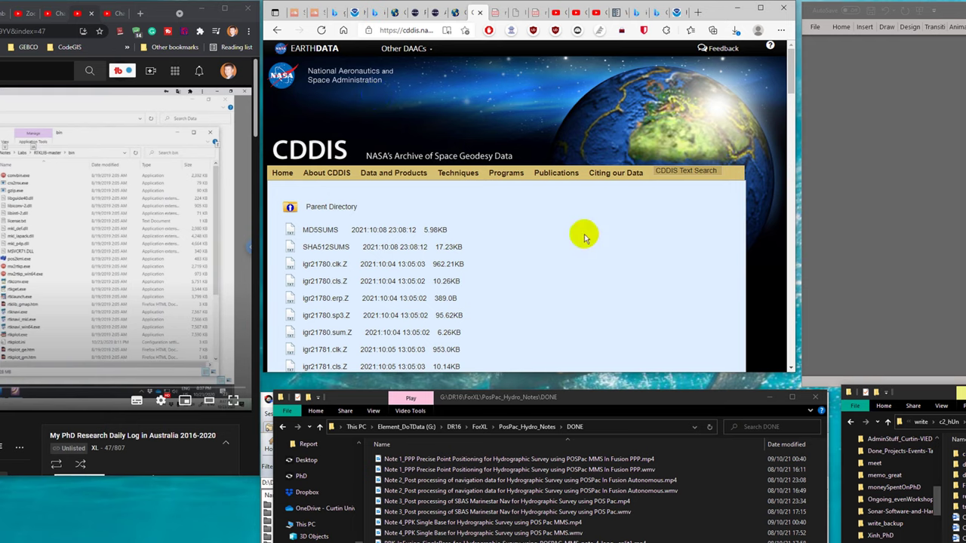
{"action": "key", "text": "ctrl+f"}
{"action": "type", "text": "2"}
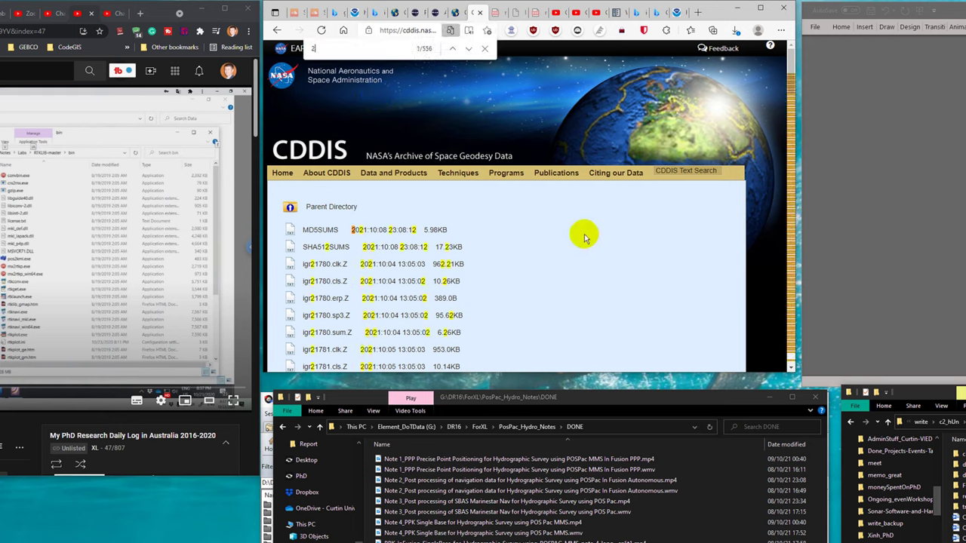
{"action": "type", "text": "021:10"}
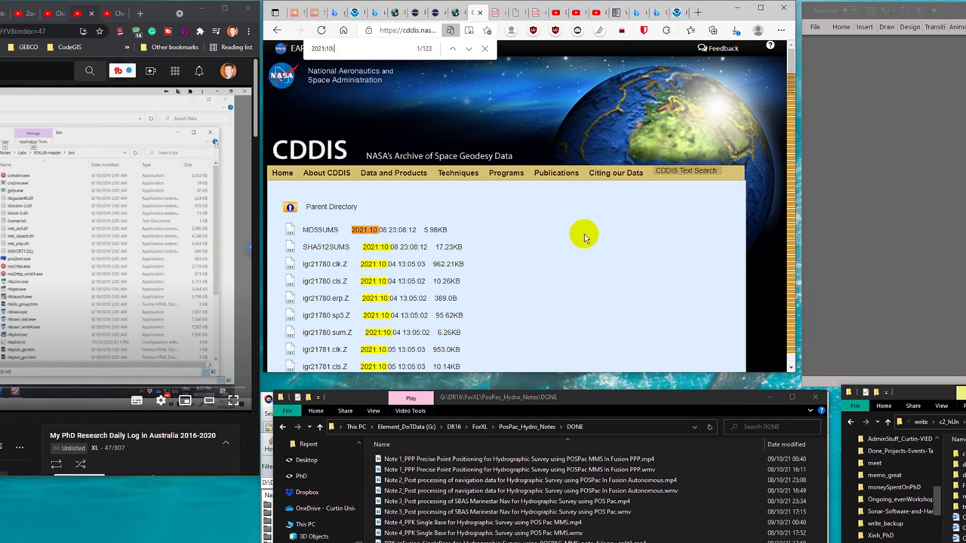
{"action": "type", "text": ":09"}
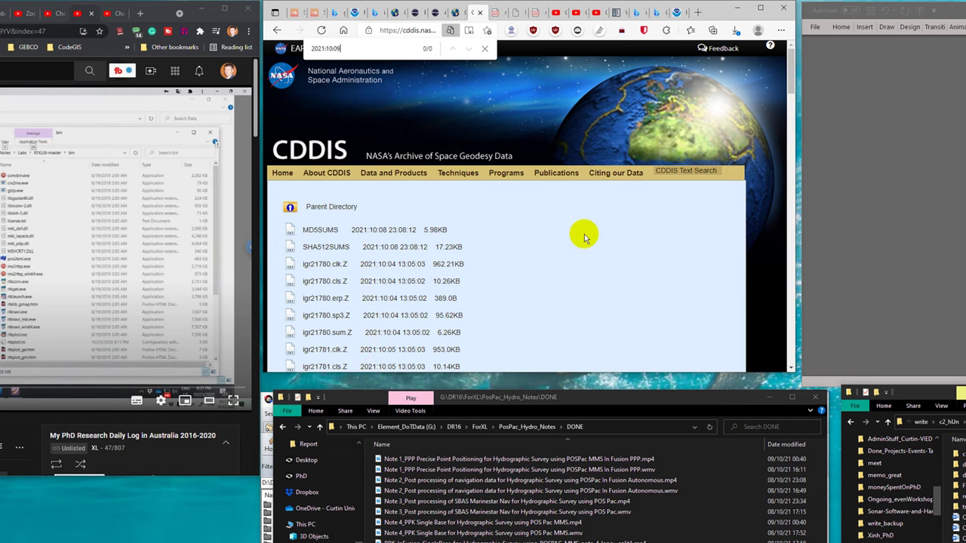
{"action": "key", "text": "Escape"}
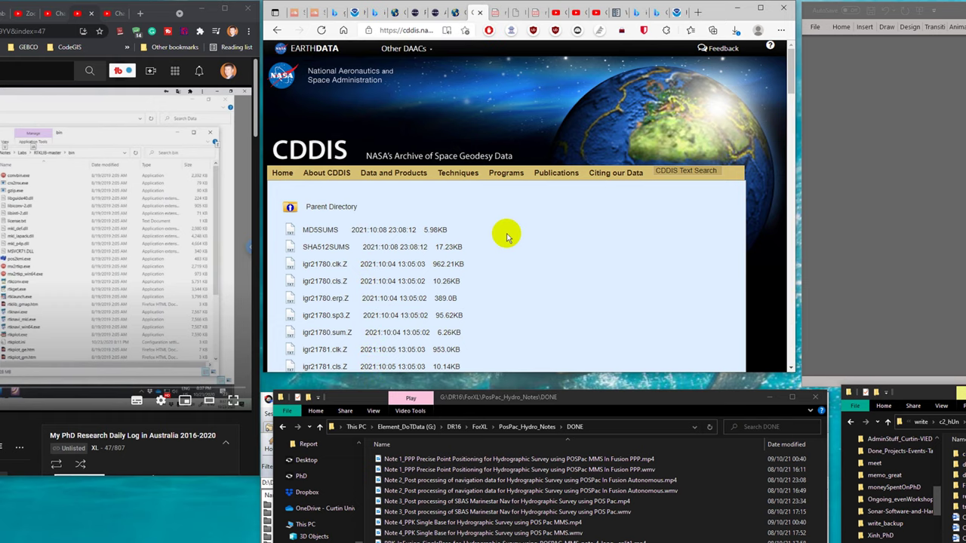
Step: Return to the CDDIS products folder list and recheck the October 2021 weeks in the NGS GPS calendar
{"action": "left_click", "coordinate": [277, 30]}
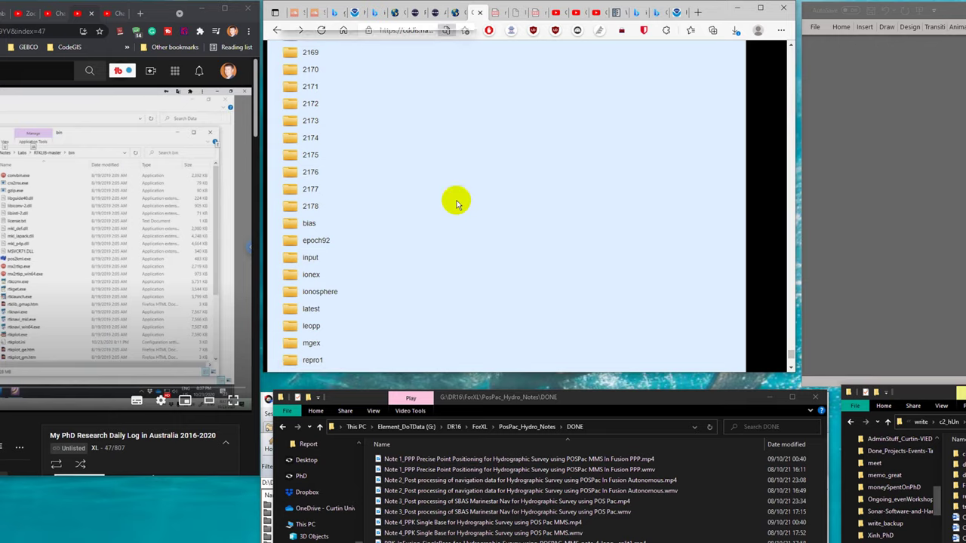
{"action": "key", "text": "ctrl+f"}
{"action": "key", "text": "Escape"}
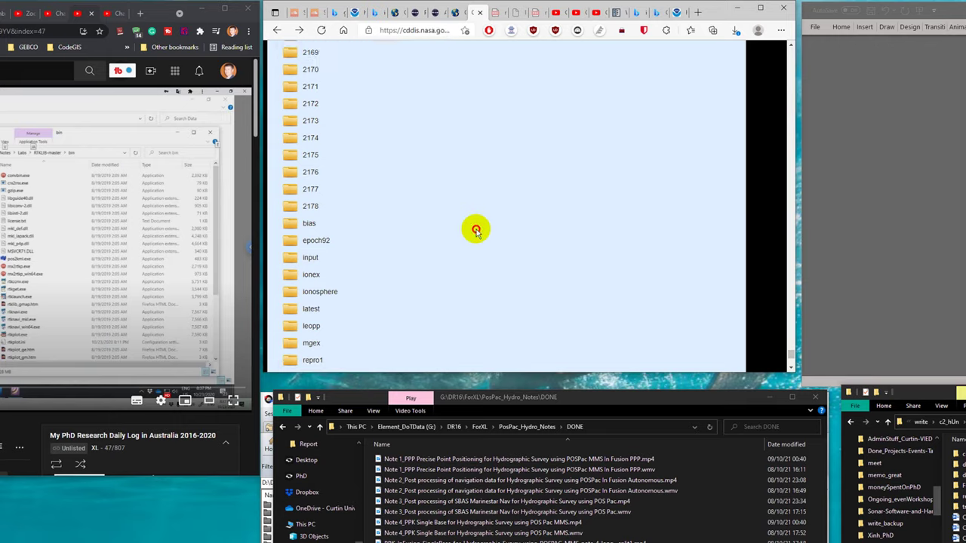
{"action": "scroll", "coordinate": [470, 226], "scroll_direction": "up", "scroll_amount": 3}
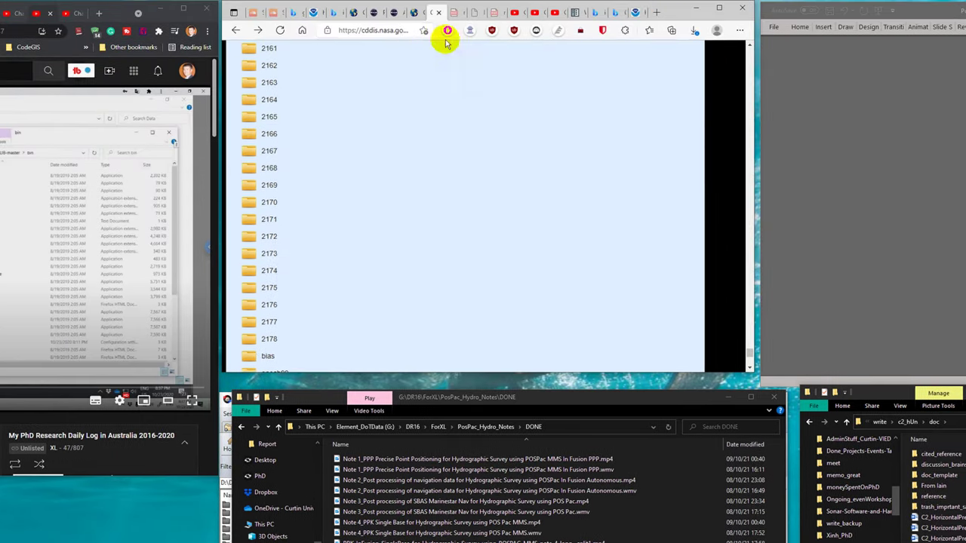
{"action": "left_click", "coordinate": [636, 12]}
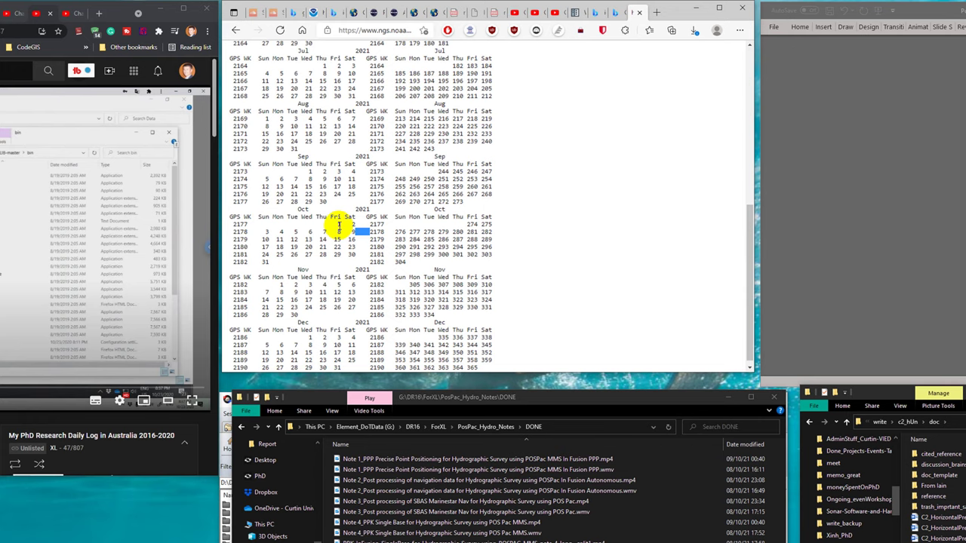
{"action": "left_click", "coordinate": [351, 228]}
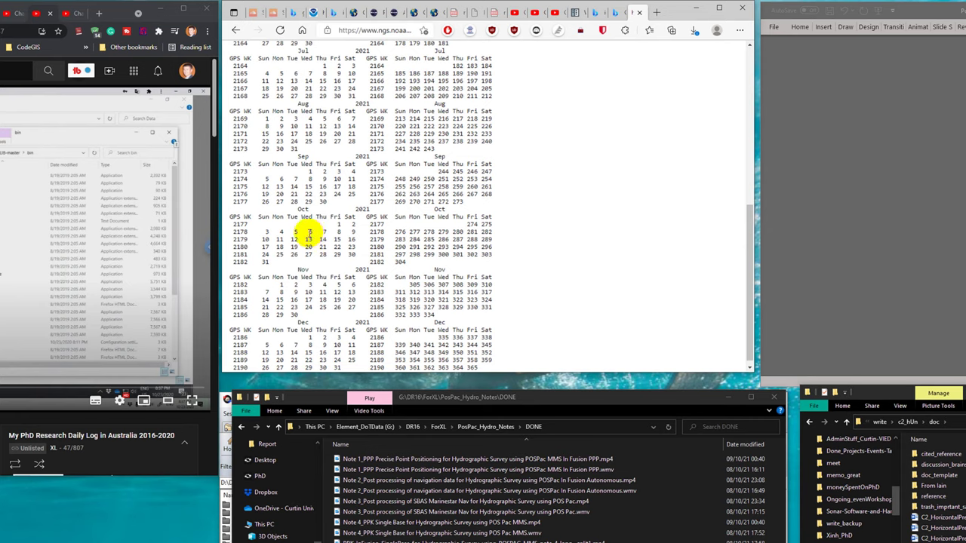
{"action": "key", "text": "ctrl+shift+Tab"}
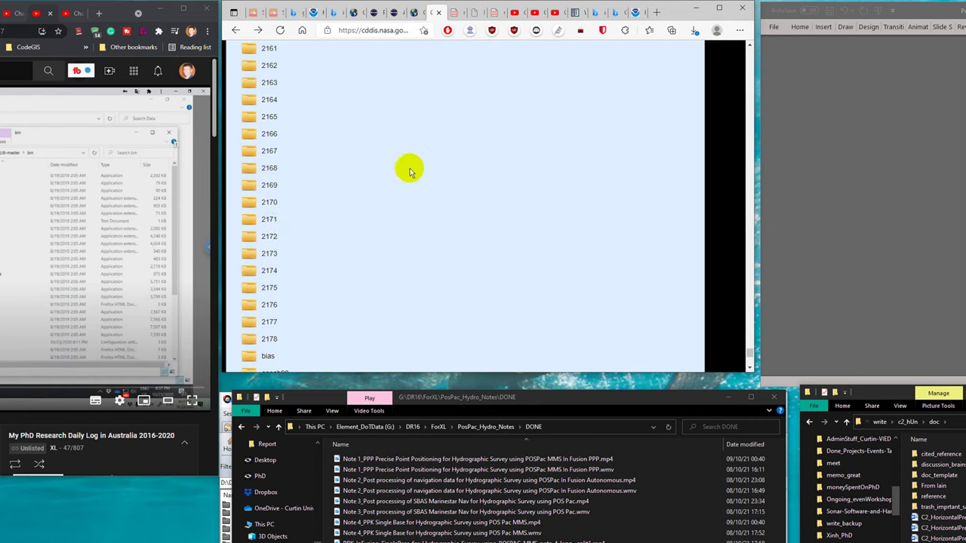
{"action": "left_click", "coordinate": [634, 13]}
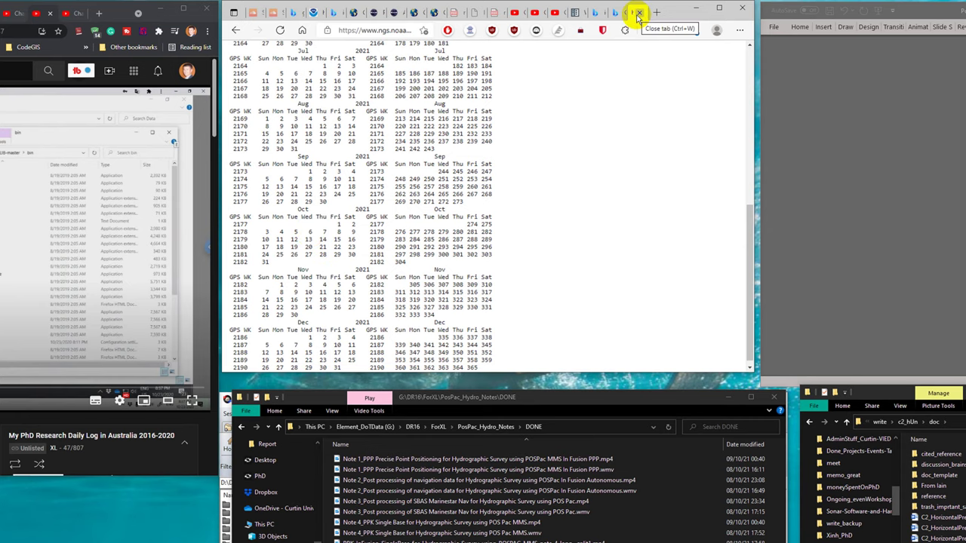
Step: Reopen the GPS week 2178 folder in the CDDIS products list and search its files for the date 2021:10:06
{"action": "left_click", "coordinate": [442, 12]}
{"action": "left_click", "coordinate": [271, 328]}
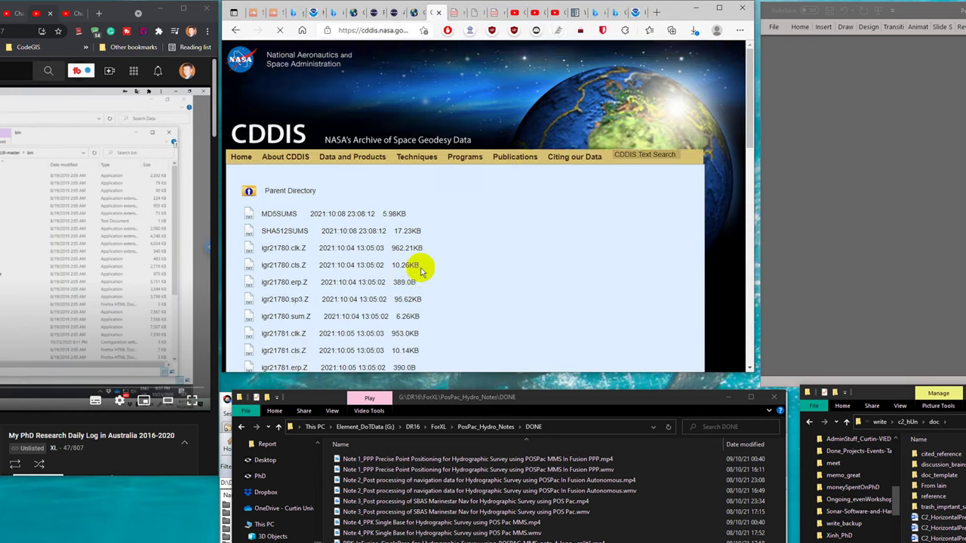
{"action": "key", "text": "ctrl+f"}
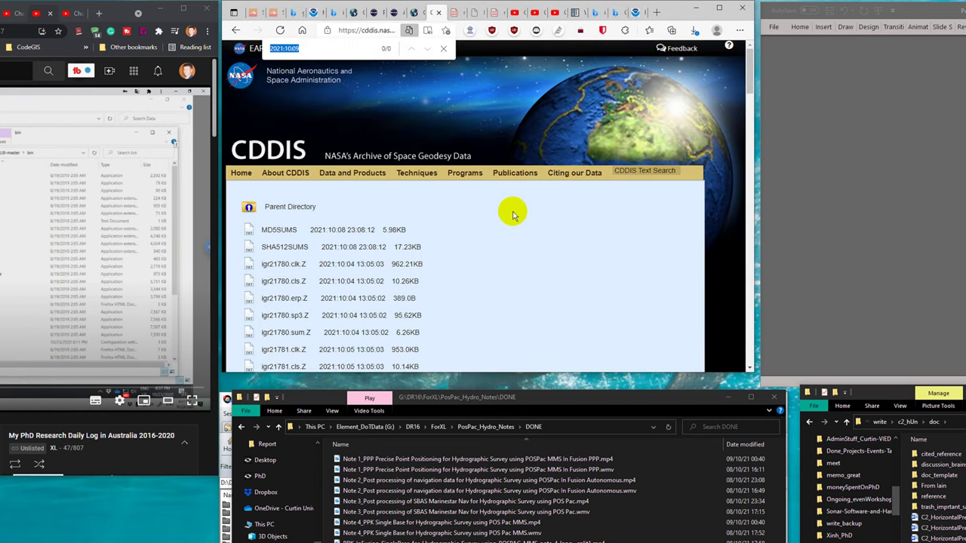
{"action": "key", "text": "End"}
{"action": "key", "text": "shift+Left"}
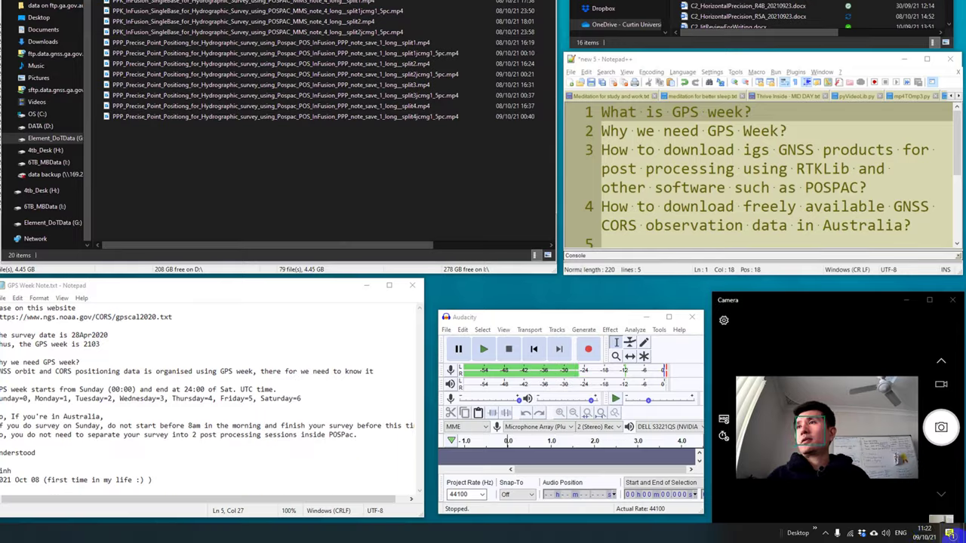
{"action": "left_click", "coordinate": [922, 534]}
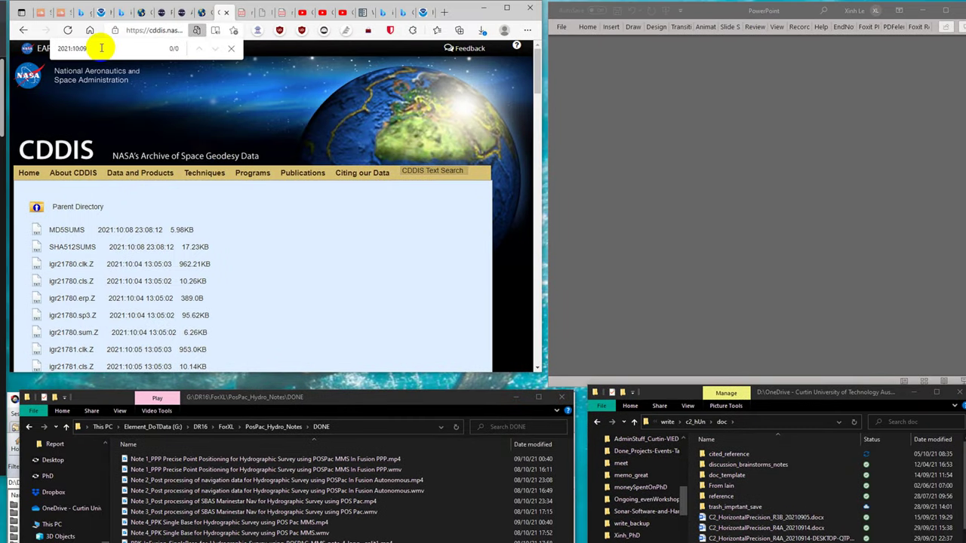
{"action": "key", "text": "BackSpace"}
{"action": "type", "text": "6"}
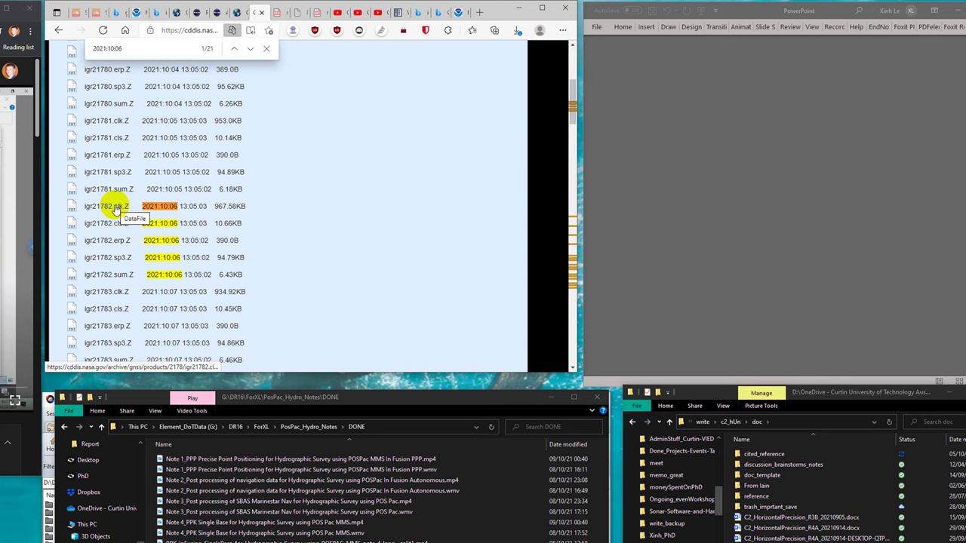
Step: Bring up the save dialog for the igr21782.clk.Z product file and cancel it without saving
{"action": "right_click", "coordinate": [115, 209]}
{"action": "left_click", "coordinate": [226, 285]}
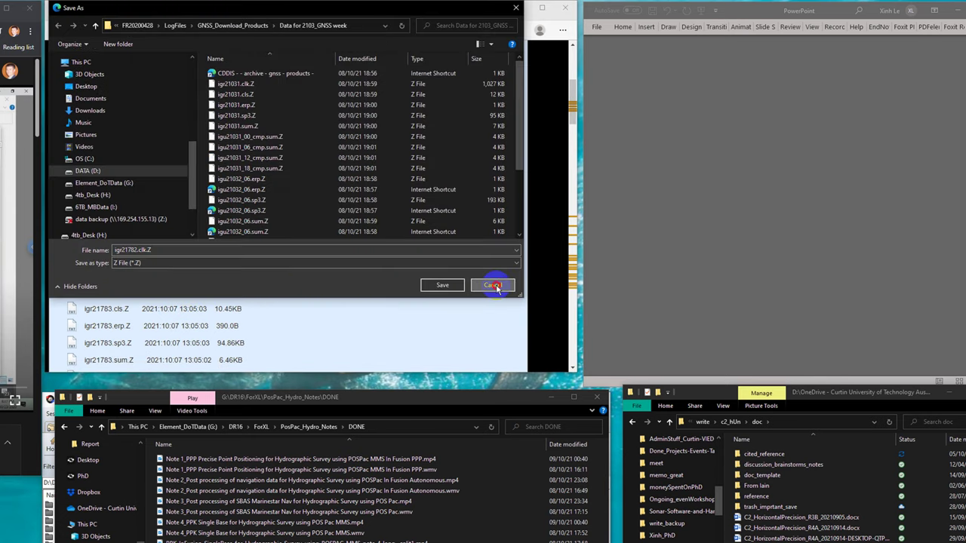
{"action": "left_click", "coordinate": [492, 285]}
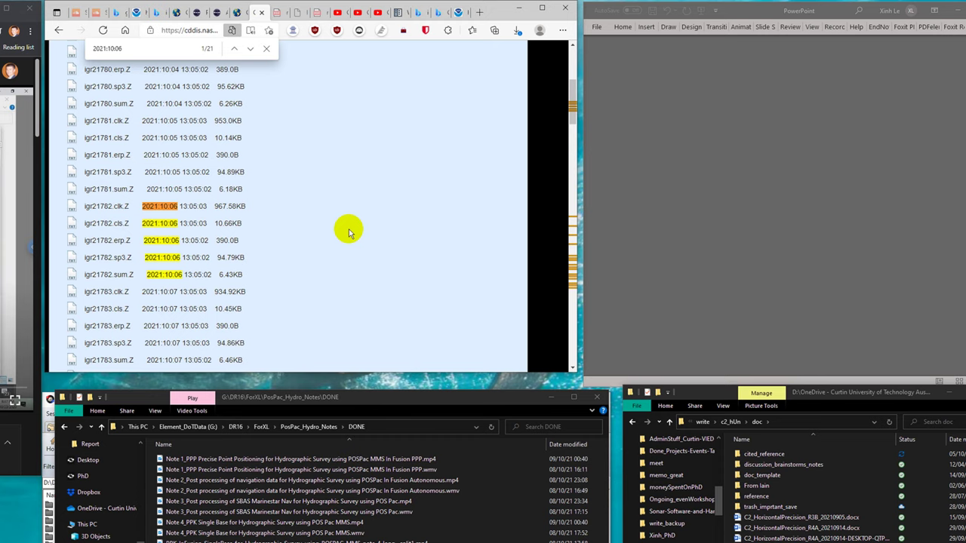
Step: Review the CDDIS GNSS Orbit Products page and the GPS satellite ephemerides links on the IGS products page
{"action": "left_click", "coordinate": [172, 12]}
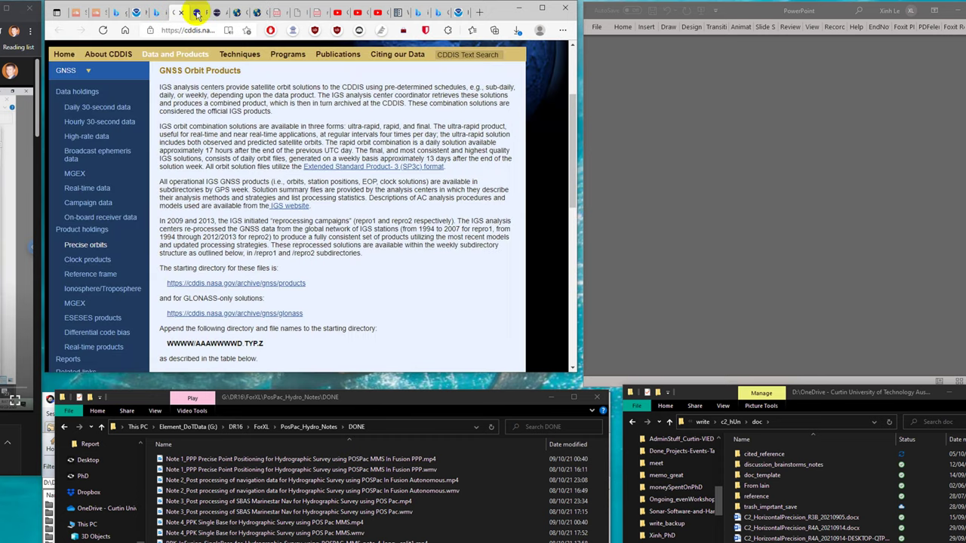
{"action": "left_click", "coordinate": [196, 12]}
{"action": "scroll", "coordinate": [235, 205], "scroll_direction": "down", "scroll_amount": 5}
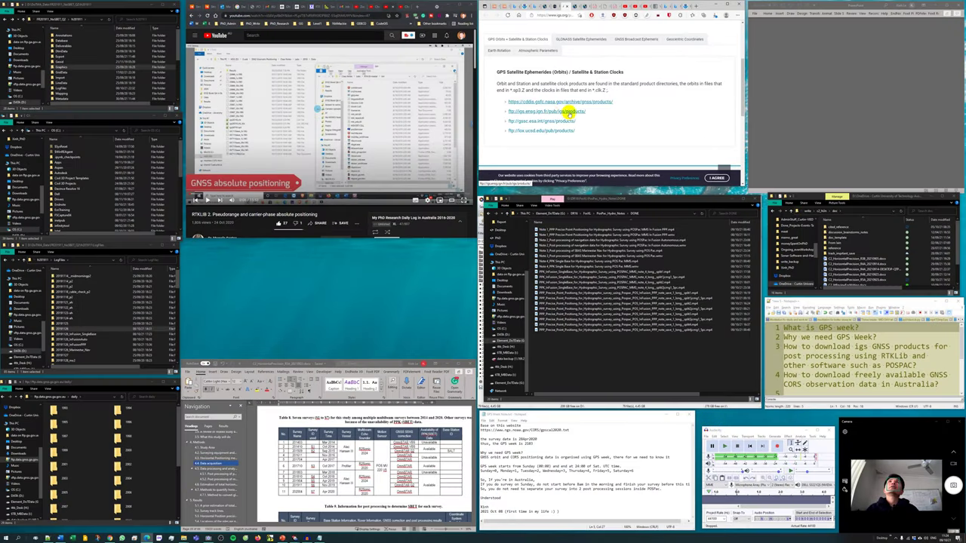
{"action": "left_click", "coordinate": [686, 6]}
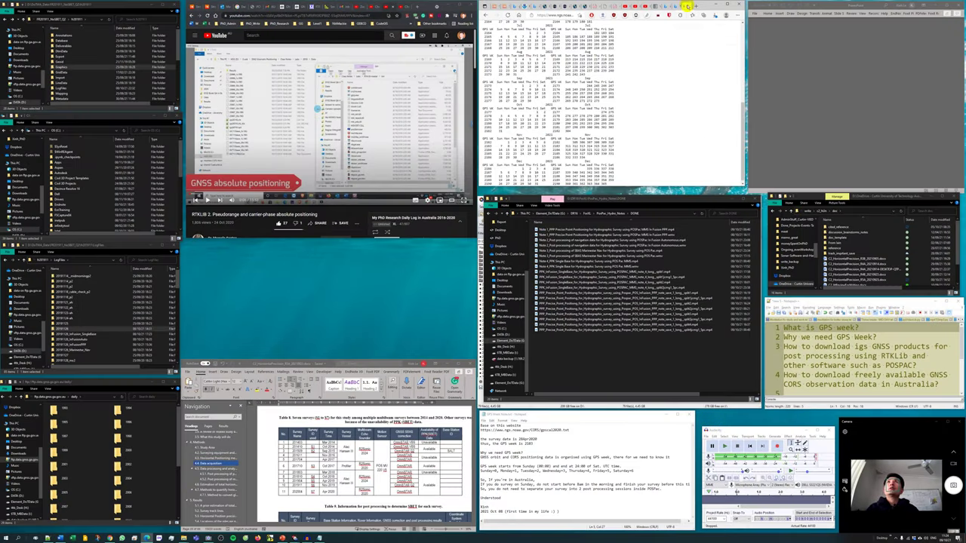
{"action": "key", "text": "ctrl+Tab"}
{"action": "key", "text": "ctrl+Tab"}
{"action": "key", "text": "ctrl+Tab"}
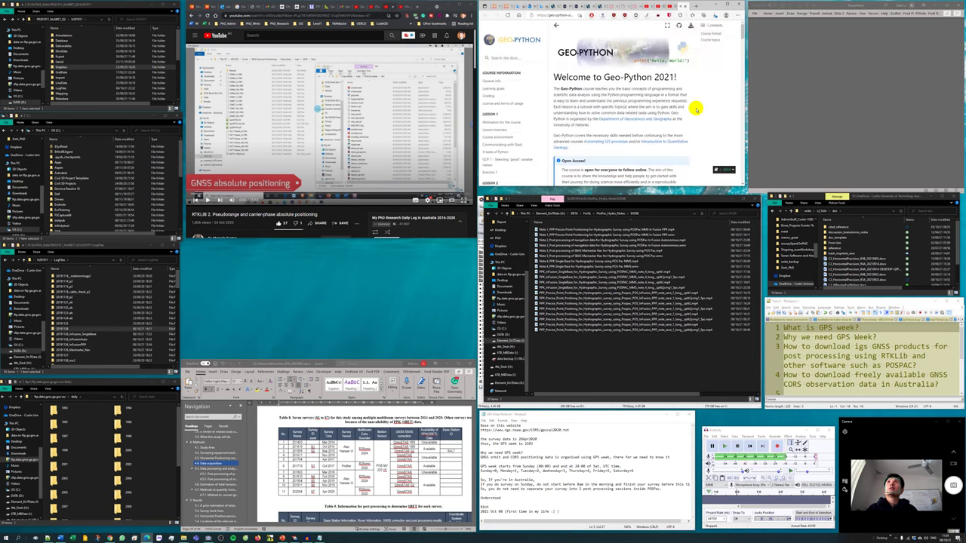
{"action": "left_click", "coordinate": [645, 6]}
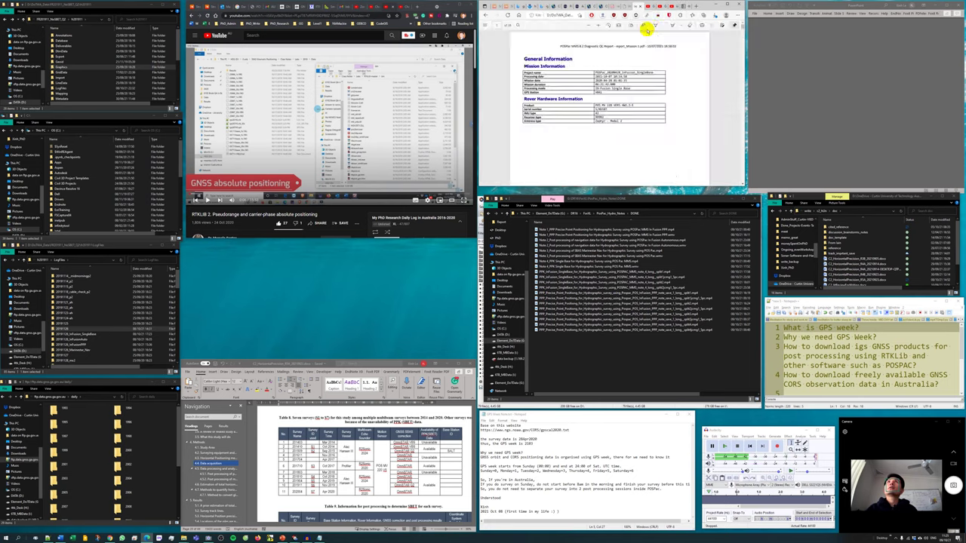
{"action": "left_click", "coordinate": [653, 5]}
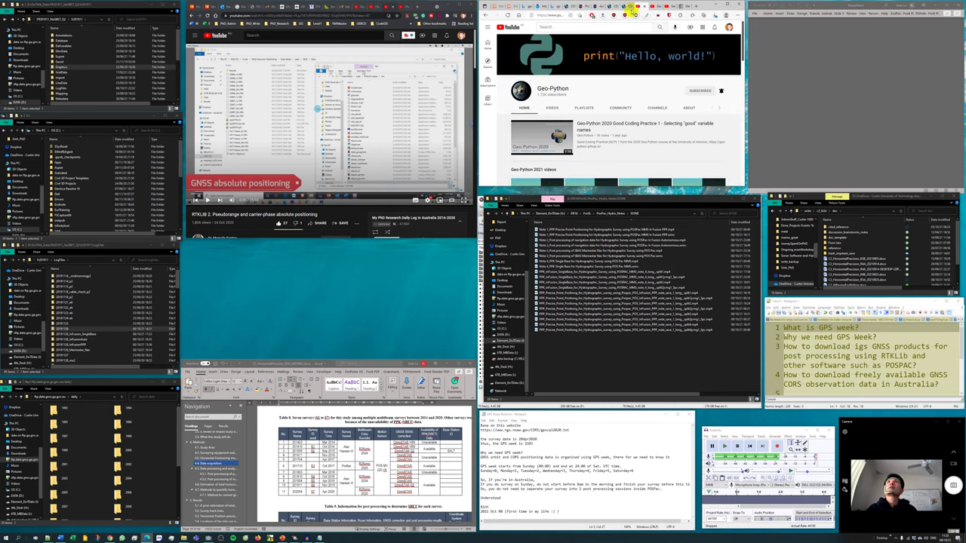
{"action": "left_click", "coordinate": [623, 7]}
{"action": "left_click", "coordinate": [642, 6]}
{"action": "left_click", "coordinate": [614, 6]}
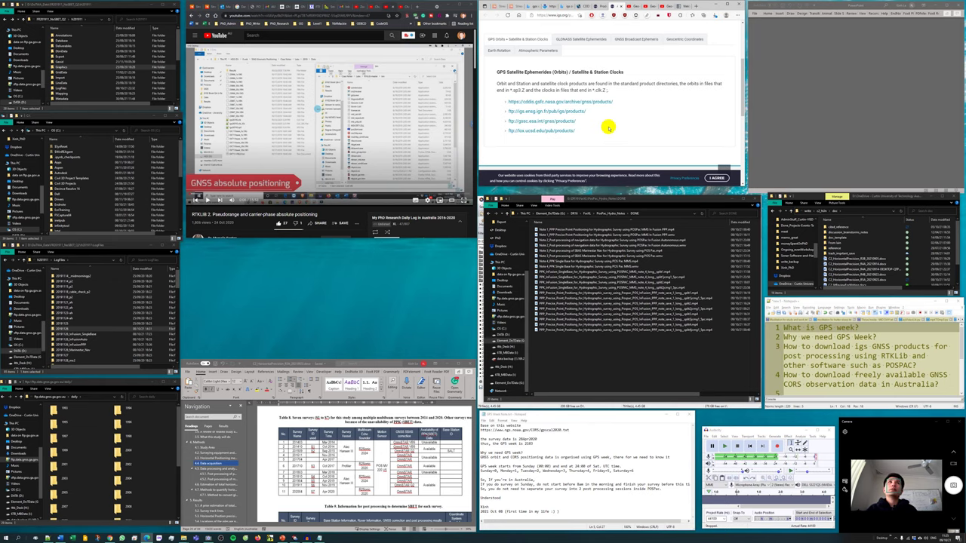
Step: Switch to Chrome and open the ftp://igs.ensg.ign.fr/pub/igs/products/ link from the IGS Access to Products page
{"action": "key", "text": "ctrl+Tab"}
{"action": "key", "text": "ctrl+Tab"}
{"action": "key", "text": "ctrl+Tab"}
{"action": "left_click", "coordinate": [343, 123]}
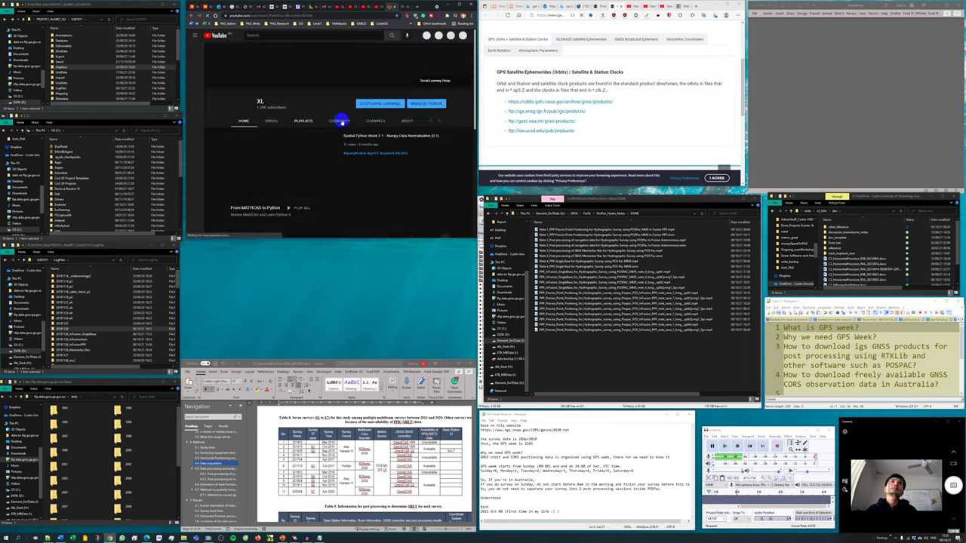
{"action": "key", "text": "ctrl+shift+Tab"}
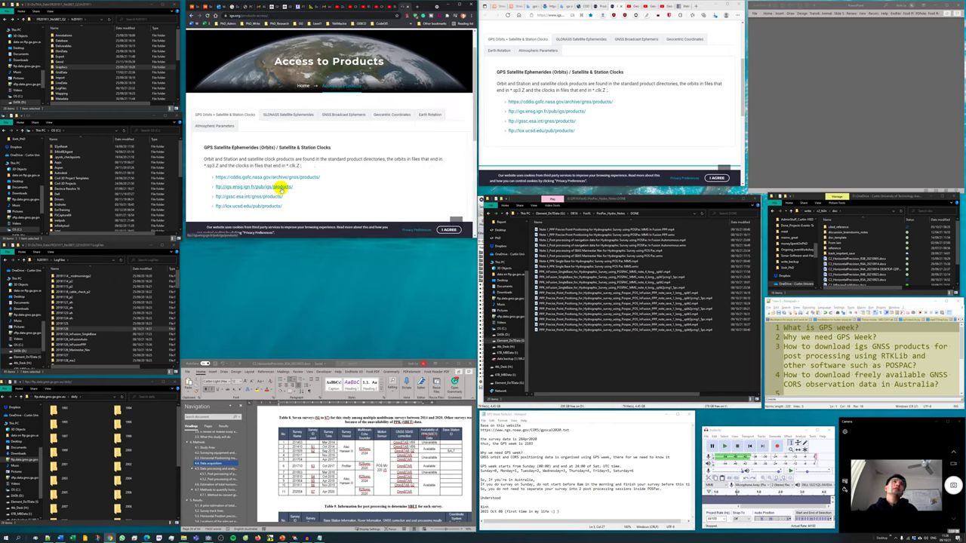
{"action": "left_click", "coordinate": [239, 188]}
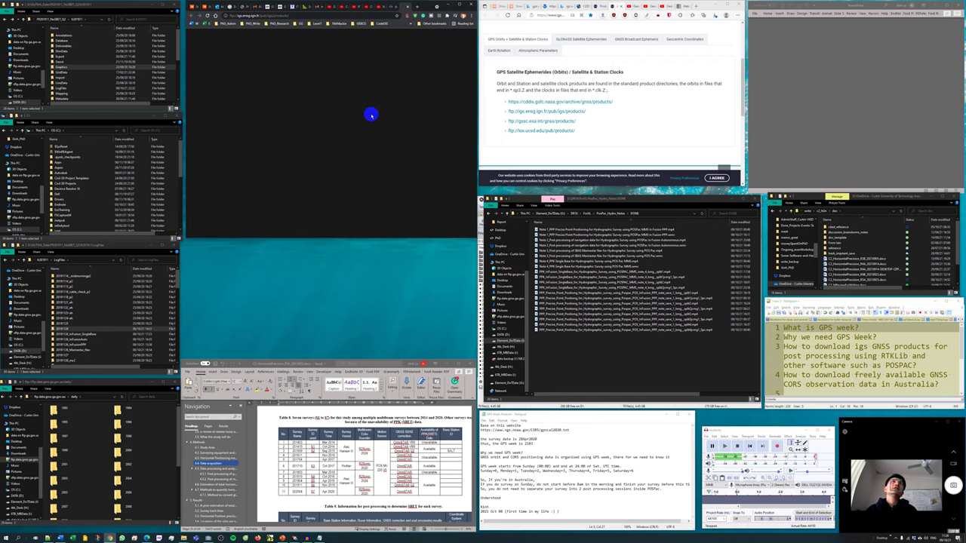
Step: Try the igs.ensg.ign.fr FTP link in Edge as well, and copy the products FTP address from Chrome
{"action": "left_click", "coordinate": [537, 111]}
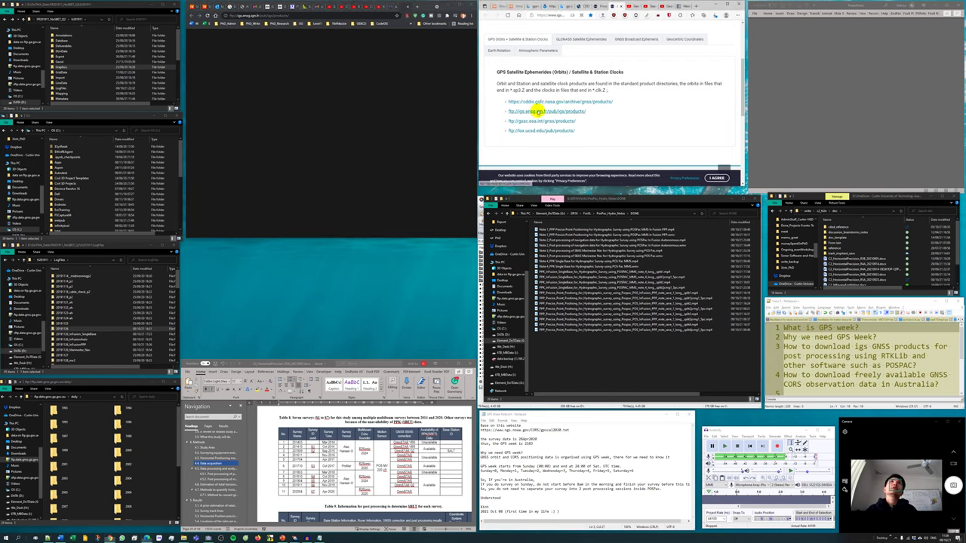
{"action": "left_click", "coordinate": [623, 14]}
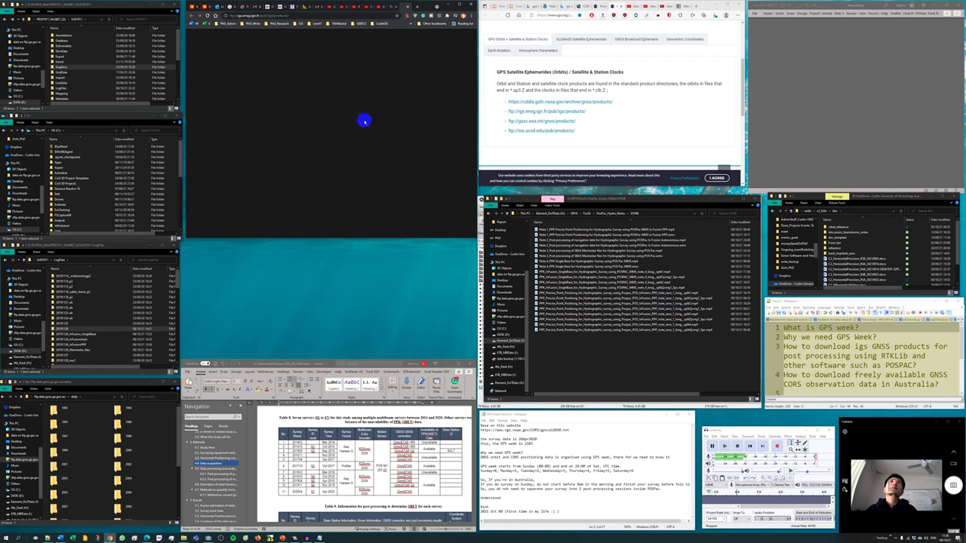
{"action": "left_click", "coordinate": [293, 15]}
{"action": "double_click", "coordinate": [271, 16]}
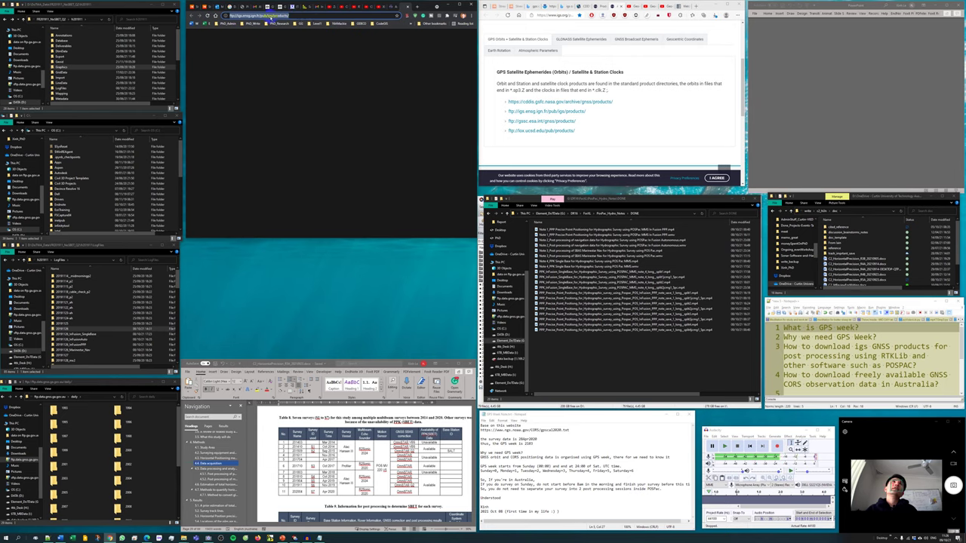
{"action": "right_click", "coordinate": [270, 16]}
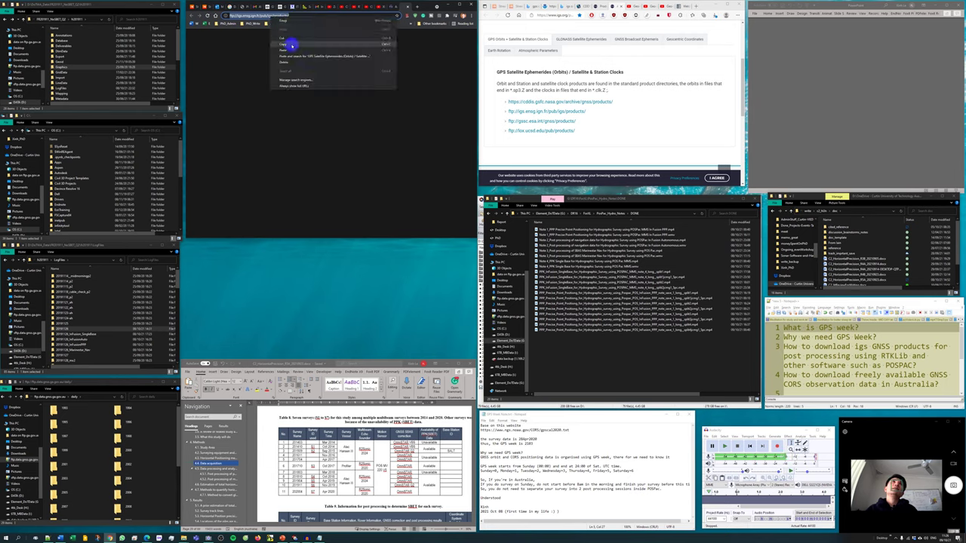
{"action": "left_click", "coordinate": [292, 45]}
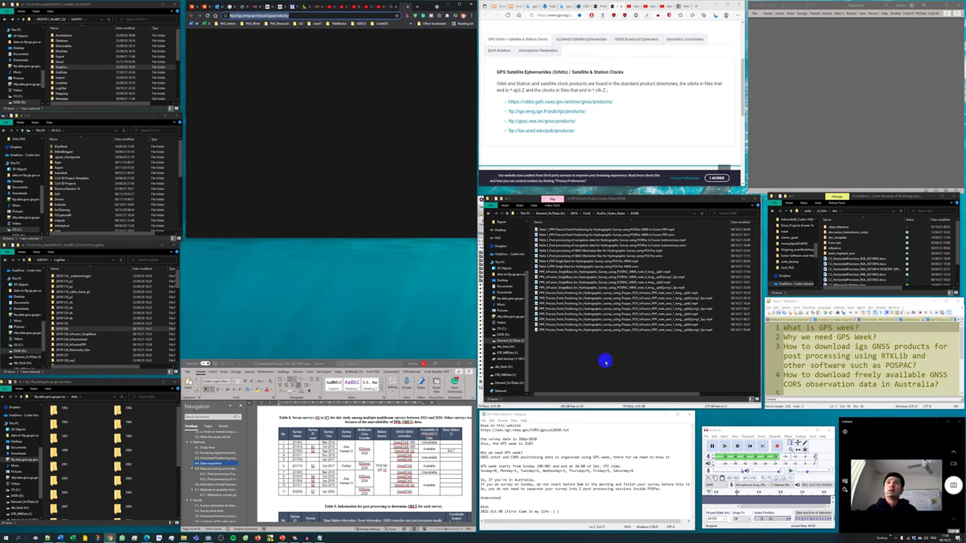
Step: Widen the navigation pane of the DONE folder window and highlight the "Why we need GPS Week?" line in Notepad++
{"action": "left_click_drag", "start_coordinate": [530, 362], "coordinate": [566, 360]}
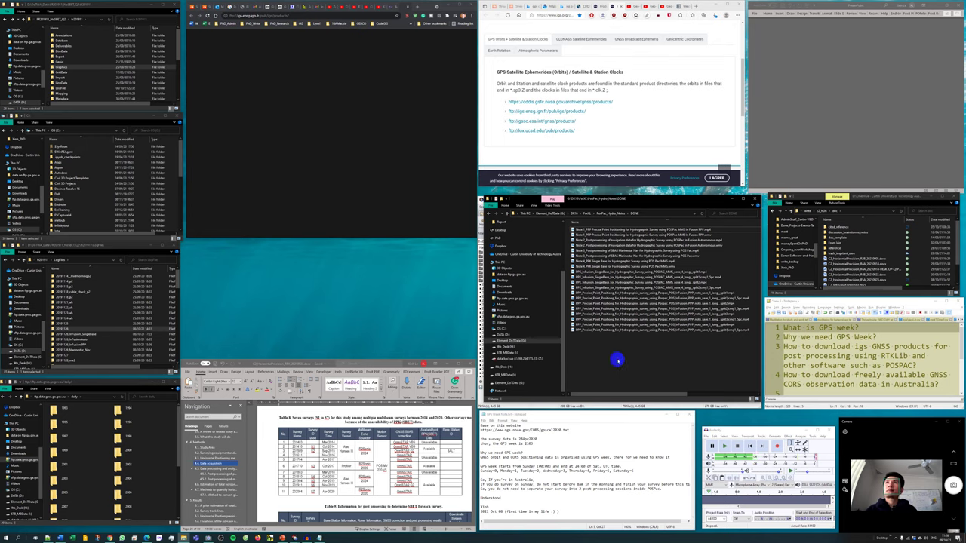
{"action": "left_click", "coordinate": [797, 341]}
{"action": "left_click_drag", "start_coordinate": [877, 337], "coordinate": [781, 339]}
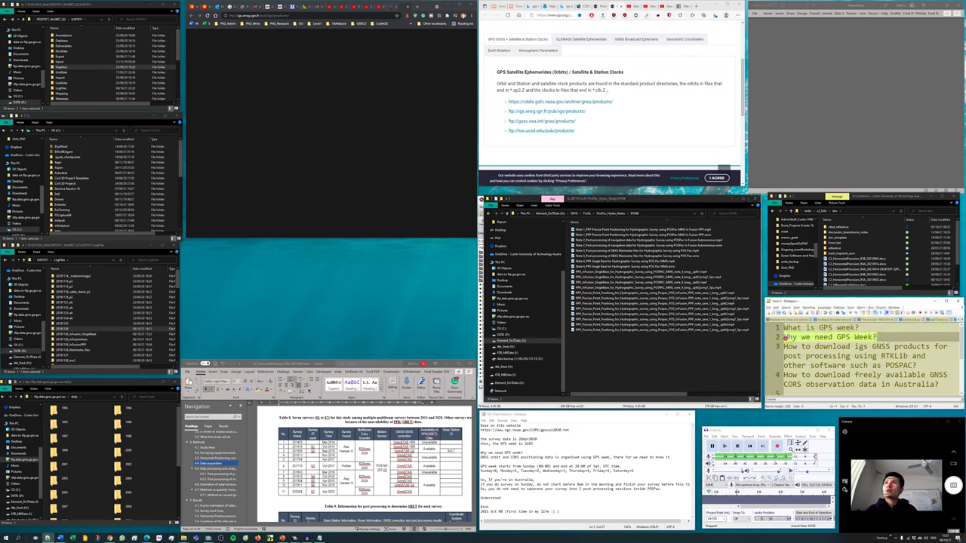
{"action": "left_click", "coordinate": [778, 340]}
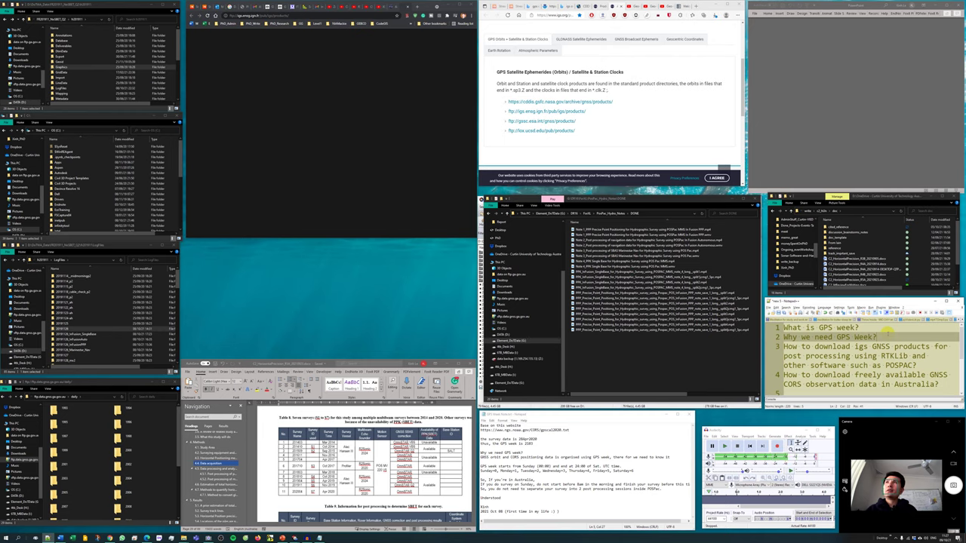
{"action": "left_click_drag", "start_coordinate": [781, 340], "coordinate": [887, 337]}
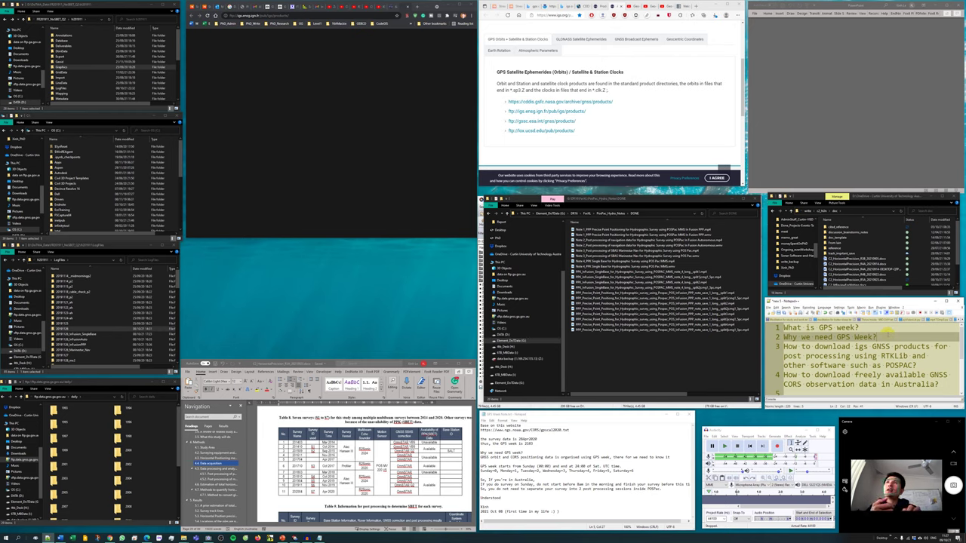
Step: Add the line "How to download other GNSS product using ftp (if required)." below the POSPAC question in the Notepad++ notes
{"action": "left_click", "coordinate": [933, 365]}
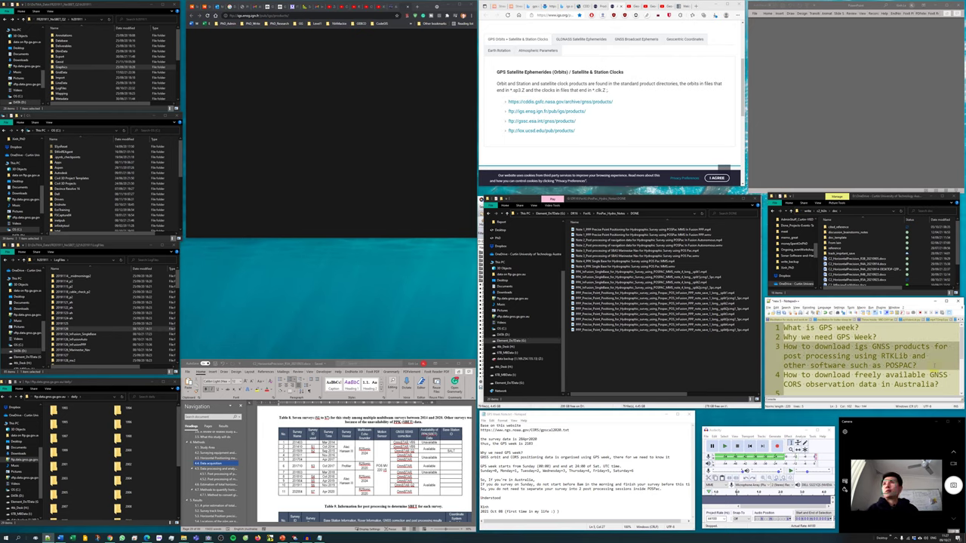
{"action": "key", "text": "Return"}
{"action": "type", "text": "How to downloa"}
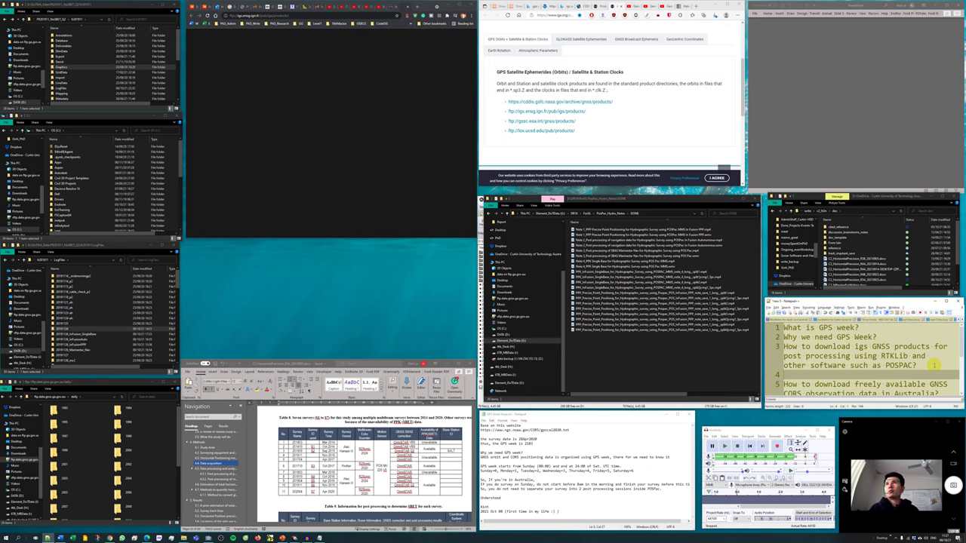
{"action": "type", "text": "d"}
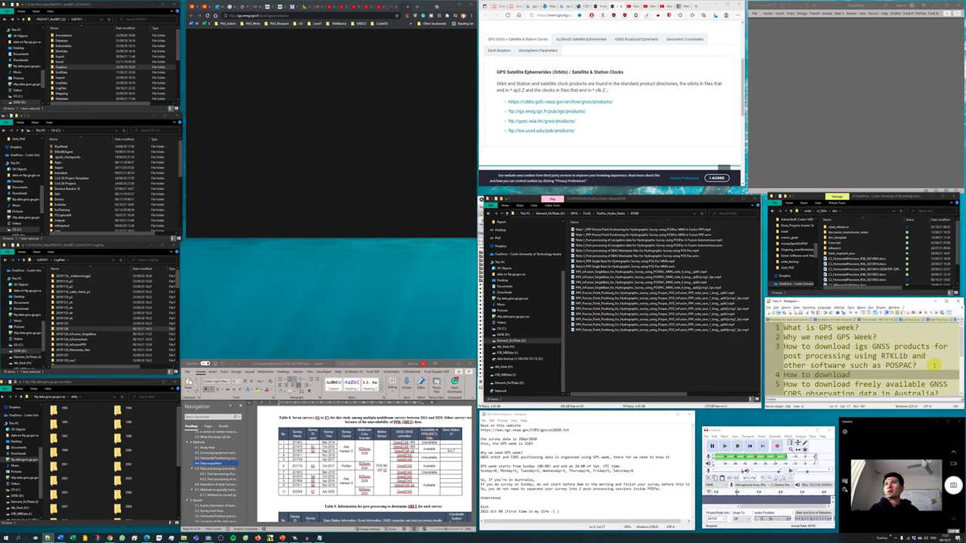
{"action": "type", "text": " other GNSS p"}
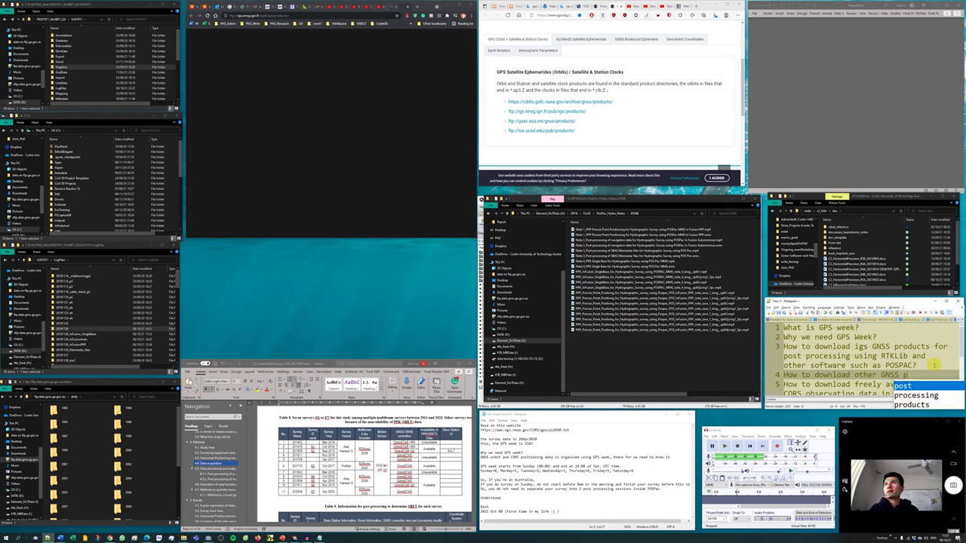
{"action": "type", "text": "roduct using"}
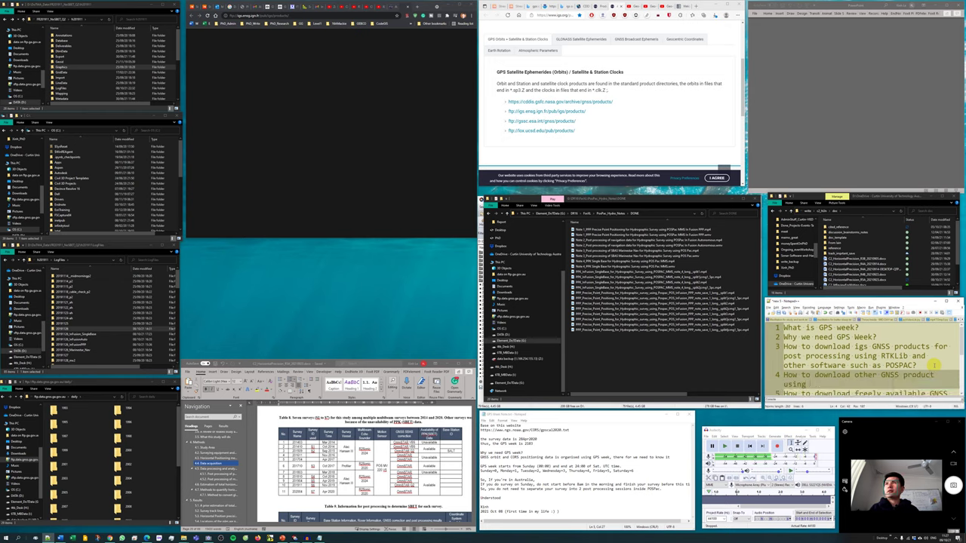
{"action": "type", "text": " ftp (if required)."}
{"action": "key", "text": "Return"}
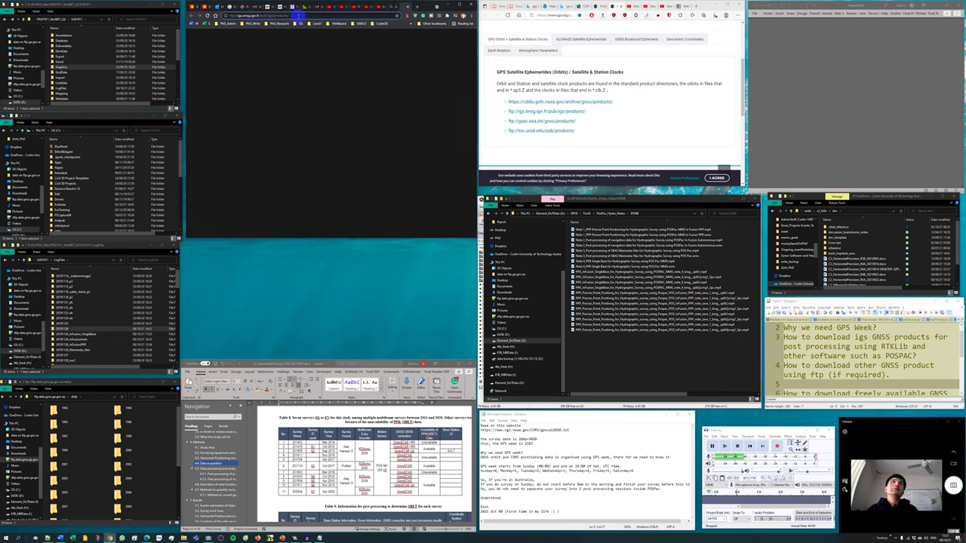
Step: Copy the address ftp://igs.ensg.ign.fr/pub/igs/products/ from Chrome and paste it beneath the new FTP line in the notes
{"action": "left_click", "coordinate": [291, 15]}
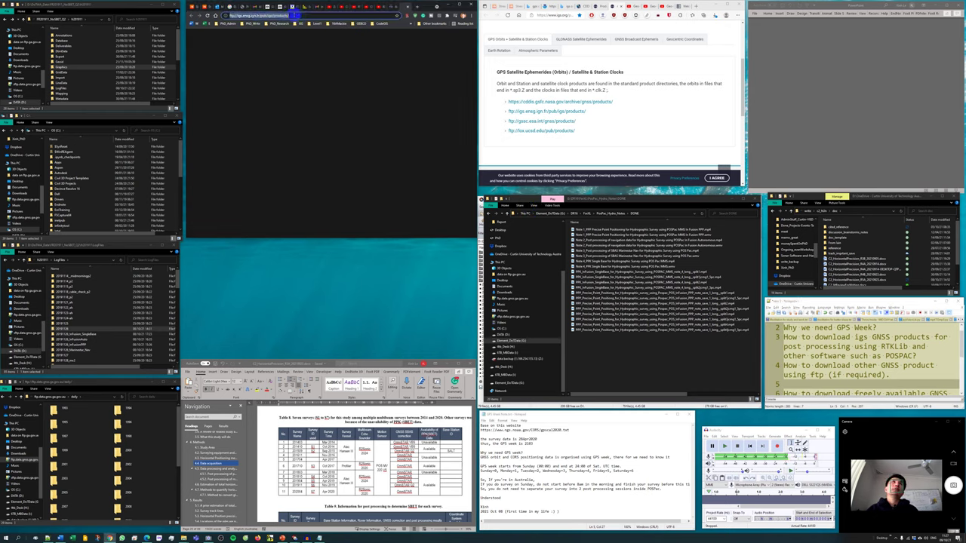
{"action": "key", "text": "ctrl+c"}
{"action": "left_click", "coordinate": [785, 384]}
{"action": "key", "text": "ctrl+v"}
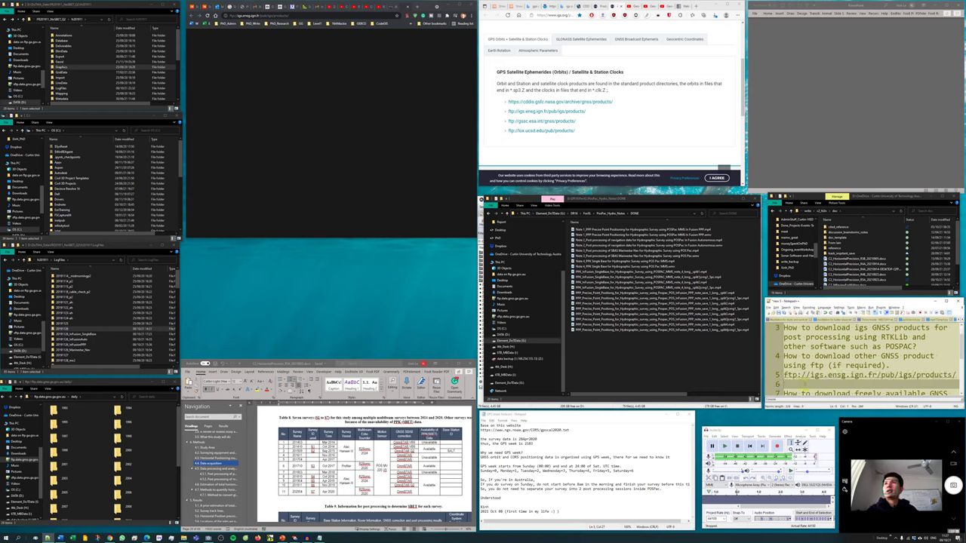
{"action": "left_click", "coordinate": [625, 359]}
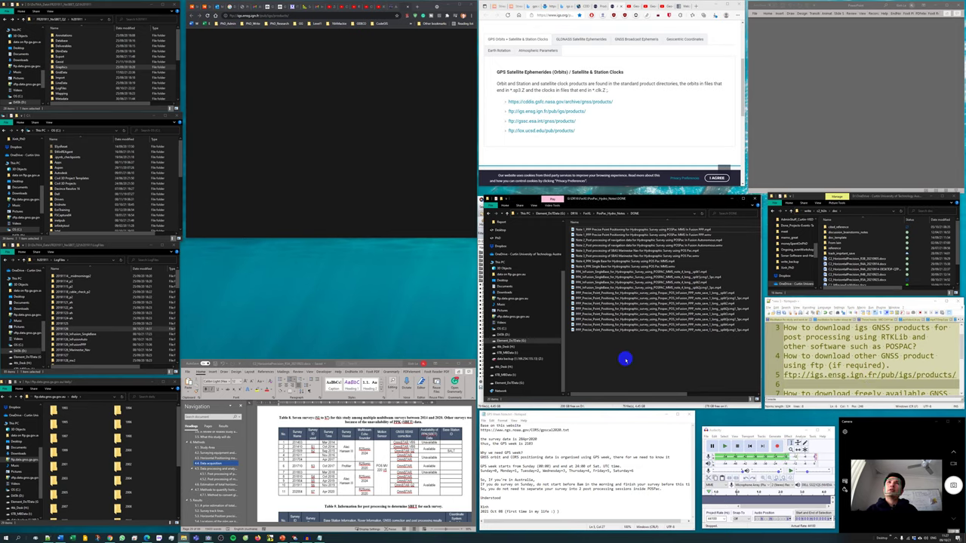
Step: Start adding a custom network location from This PC in File Explorer, with the address ftp://igs.ensg.ign.fr/pub/igs/products/
{"action": "left_click", "coordinate": [14, 424]}
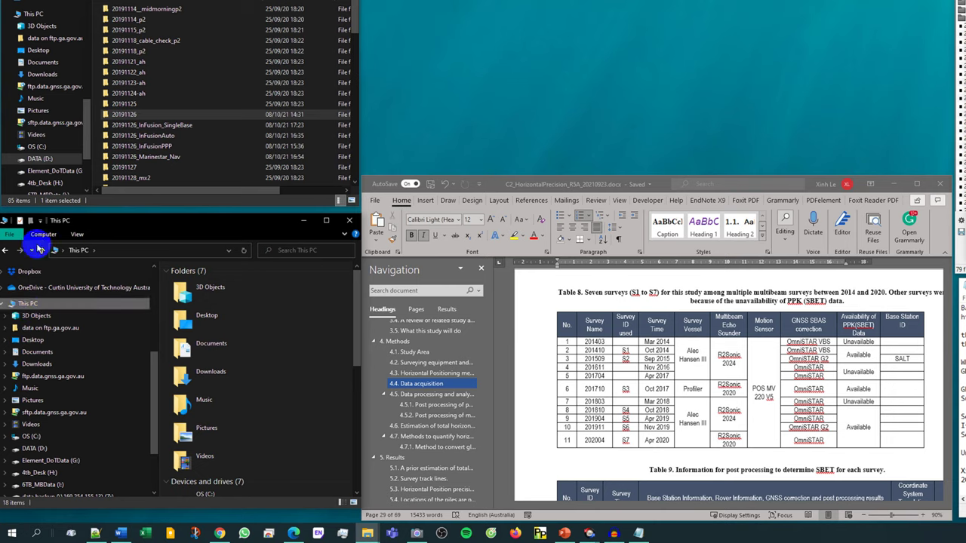
{"action": "left_click", "coordinate": [43, 234]}
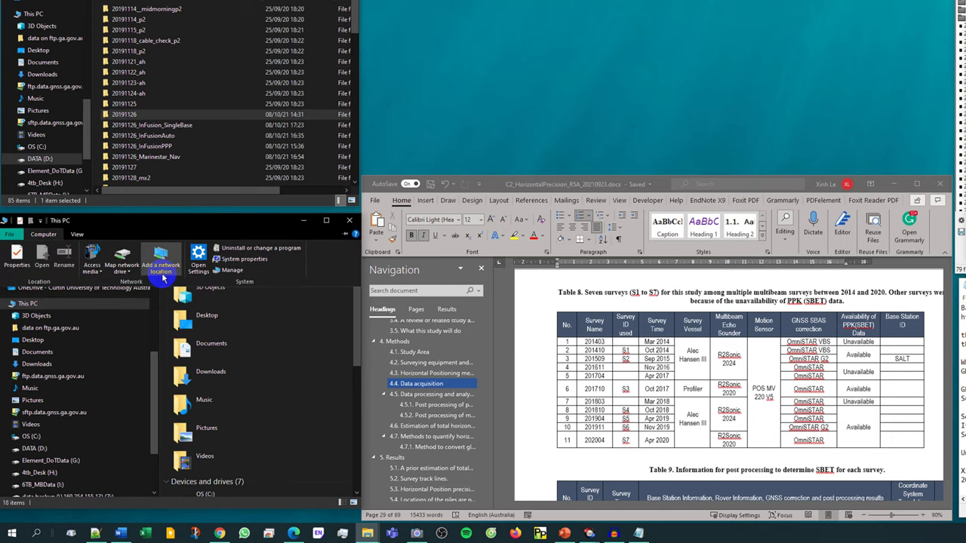
{"action": "left_click", "coordinate": [163, 273]}
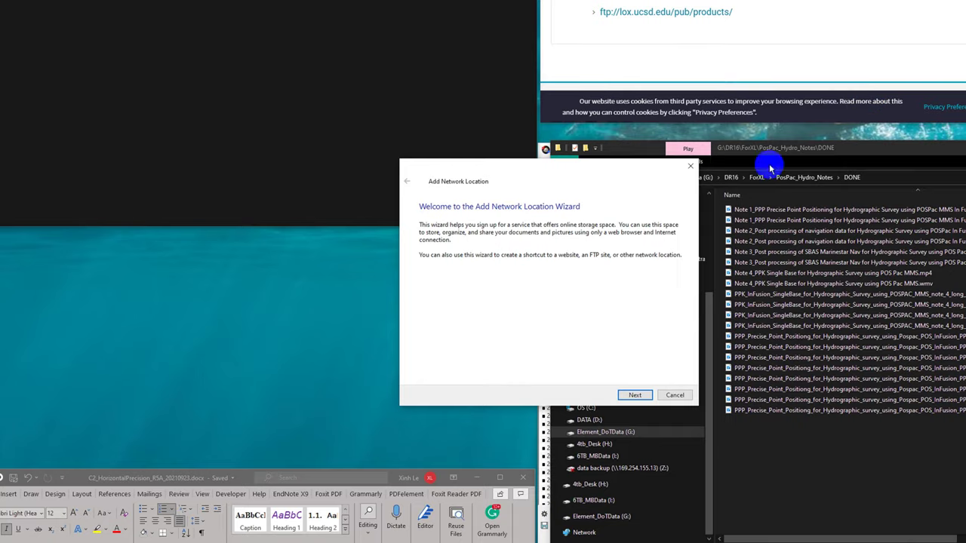
{"action": "left_click", "coordinate": [418, 401]}
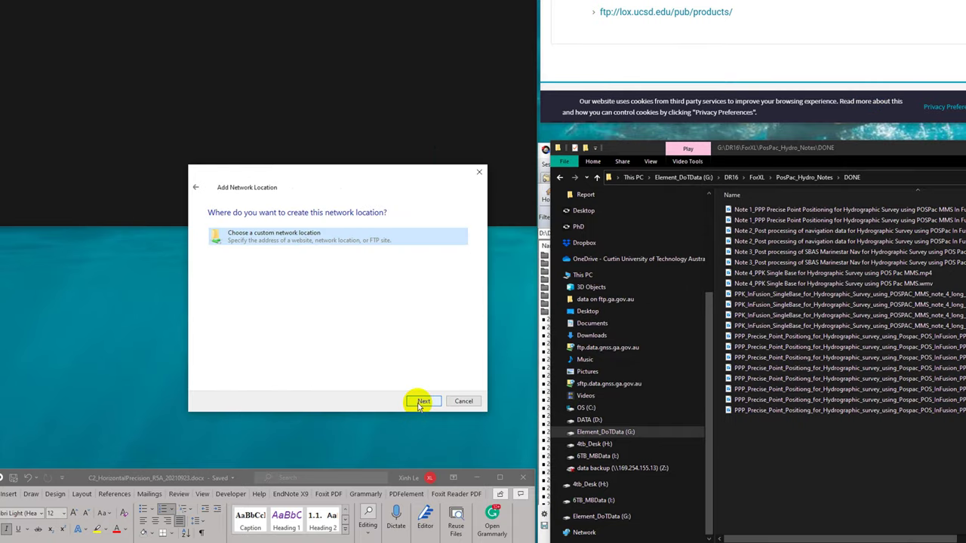
{"action": "left_click", "coordinate": [419, 401]}
{"action": "key", "text": "ctrl+v"}
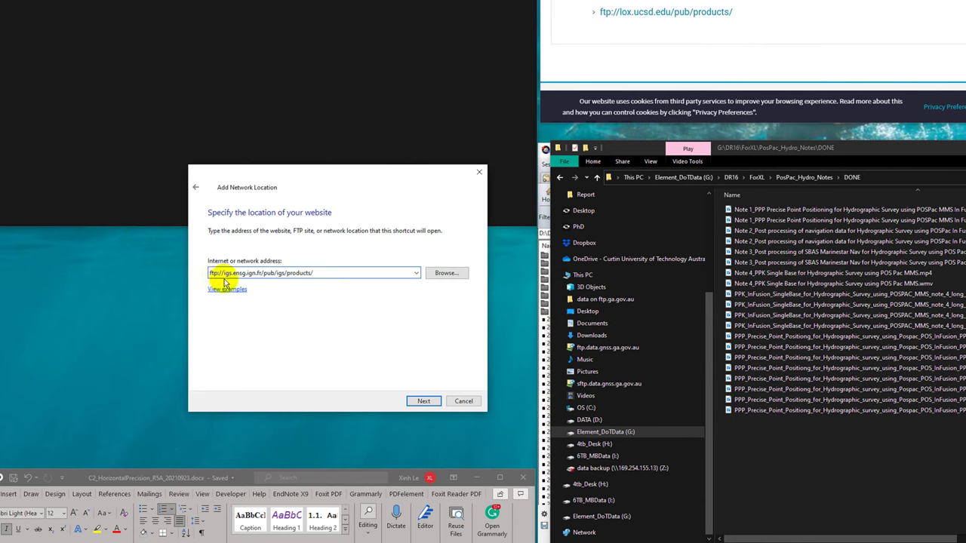
Step: Keep anonymous log-on and the name "products on igs.ensg.ign.fr", and finish creating the network location so that it opens
{"action": "left_click", "coordinate": [422, 401]}
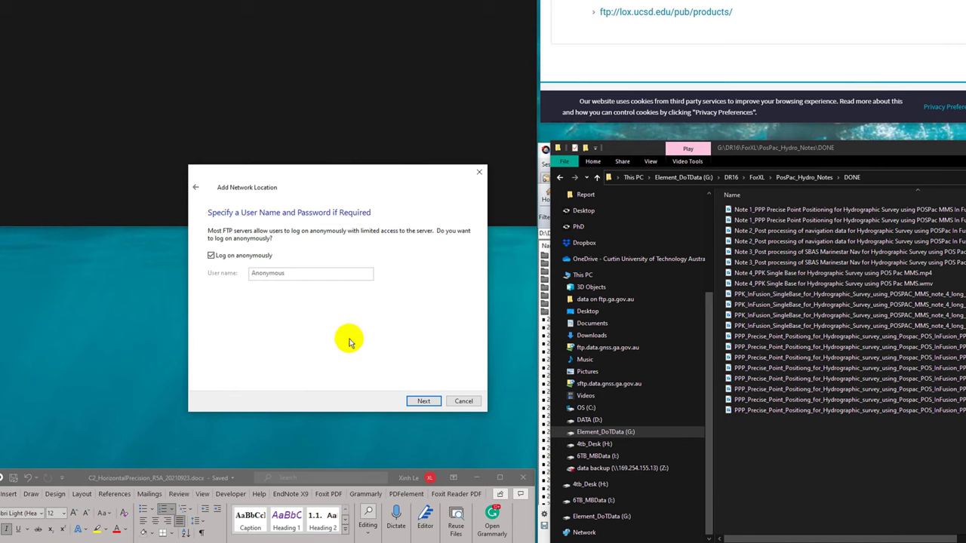
{"action": "left_click", "coordinate": [419, 400]}
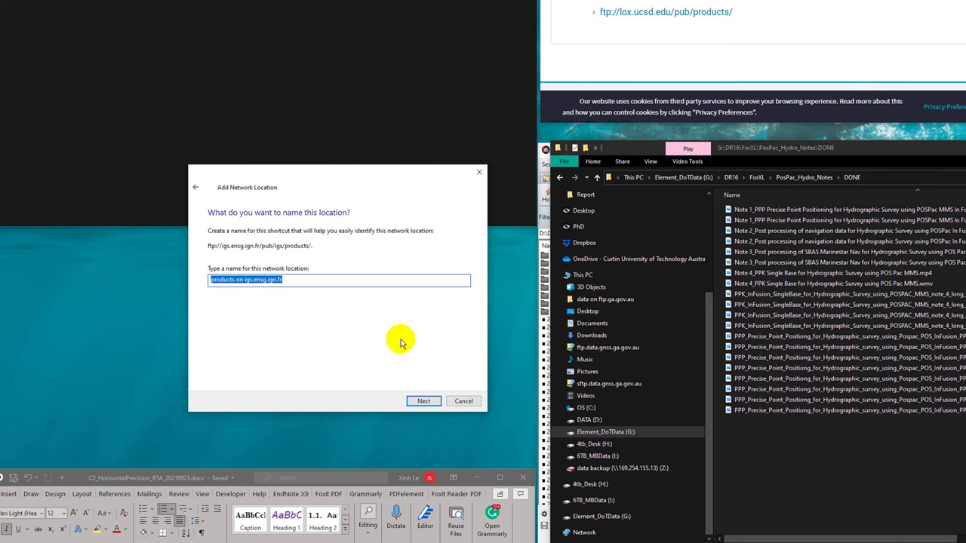
{"action": "left_click", "coordinate": [421, 401]}
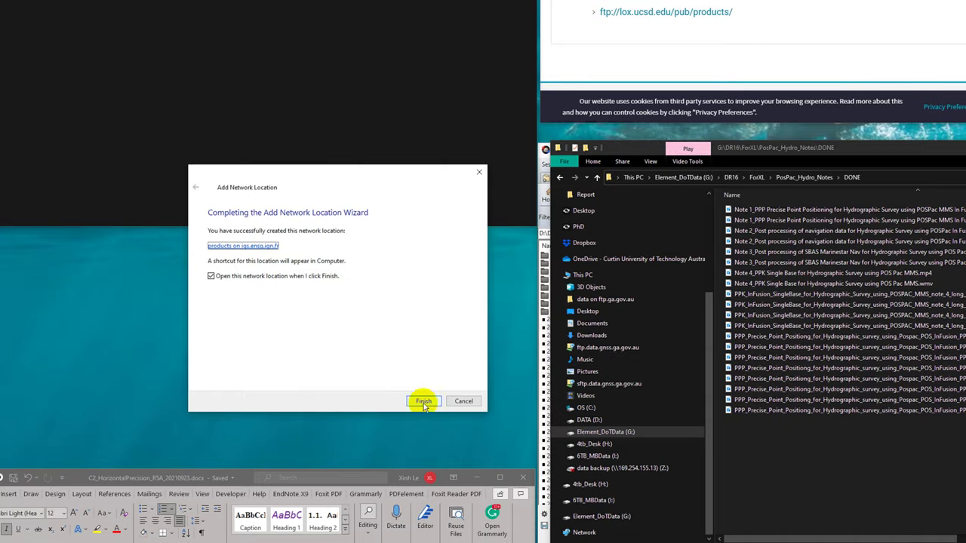
{"action": "left_click", "coordinate": [423, 400]}
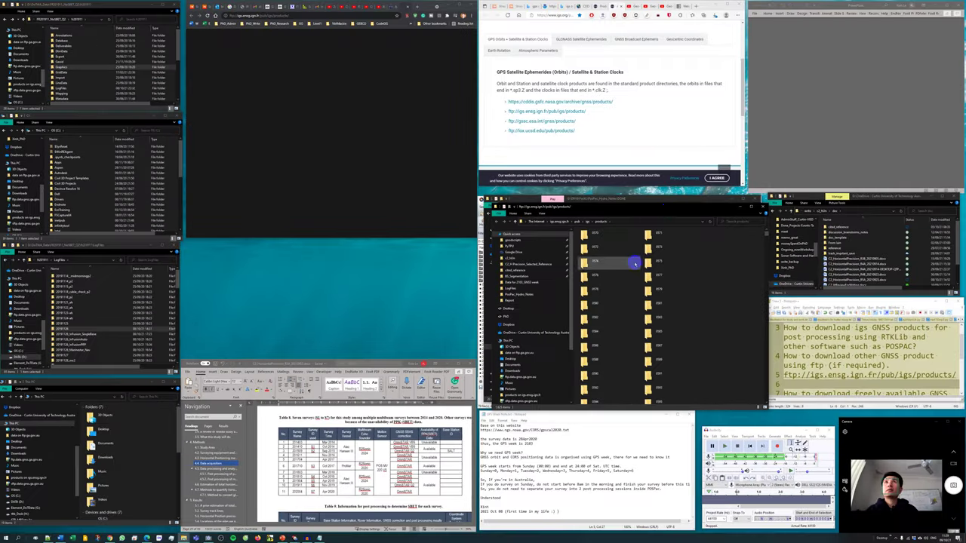
Step: Show the IGS Access to Products page in Chrome and highlight its ftp://igs.ensg.ign.fr/pub/igs/products/ link beside the opened FTP folder
{"action": "left_click", "coordinate": [658, 205]}
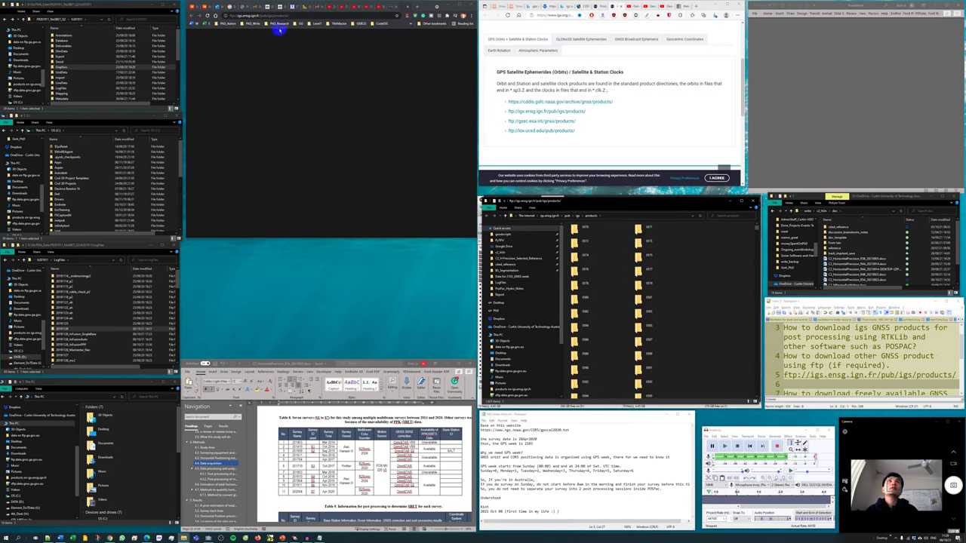
{"action": "left_click", "coordinate": [393, 9]}
{"action": "left_click_drag", "start_coordinate": [291, 190], "coordinate": [219, 188]}
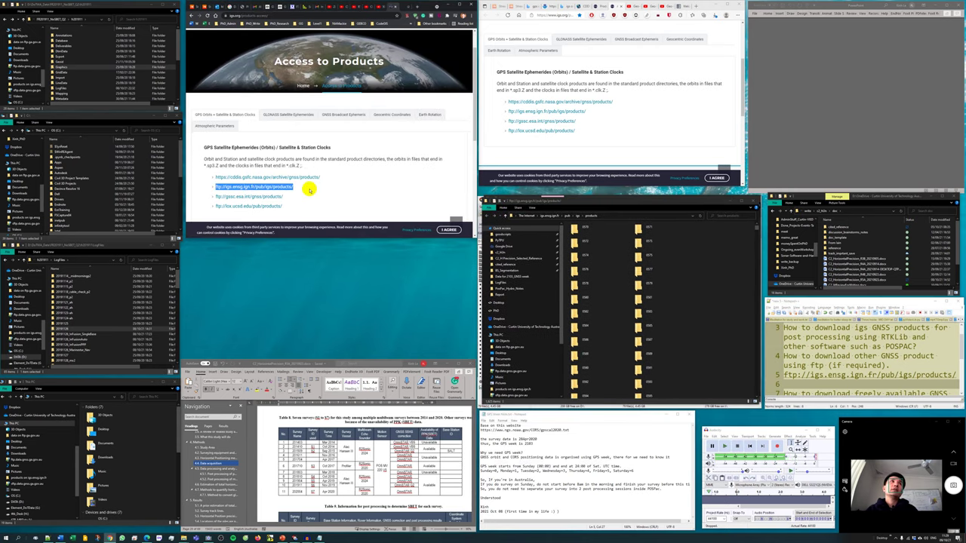
{"action": "left_click", "coordinate": [652, 270]}
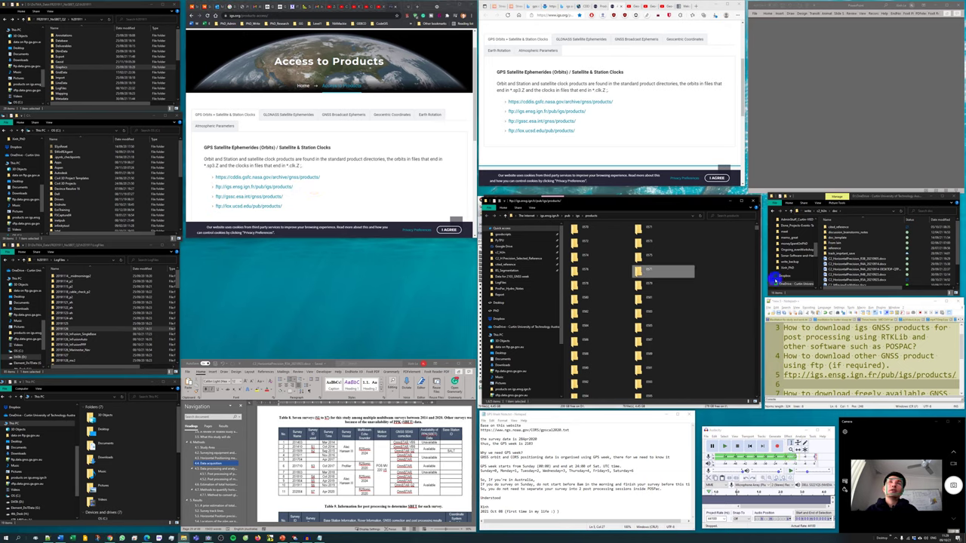
Step: Add the lines "2021 Oct 06" and "GPS week:" beneath the FTP address in the Notepad++ notes
{"action": "left_click", "coordinate": [845, 390]}
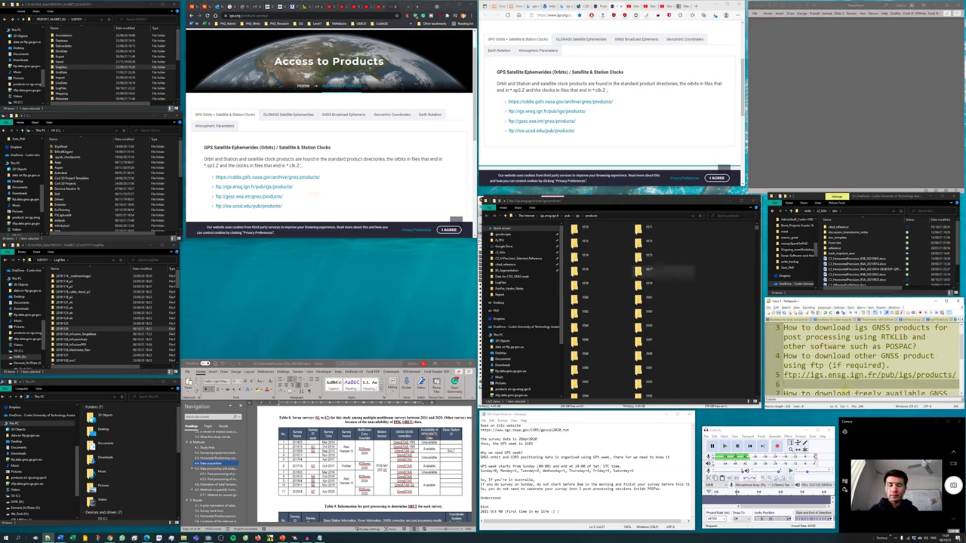
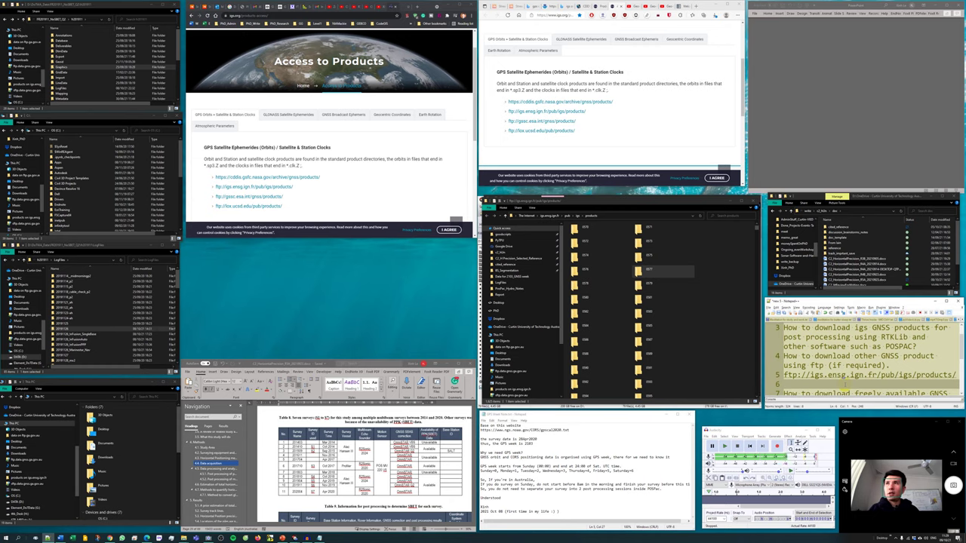
{"action": "type", "text": "Oct 06"}
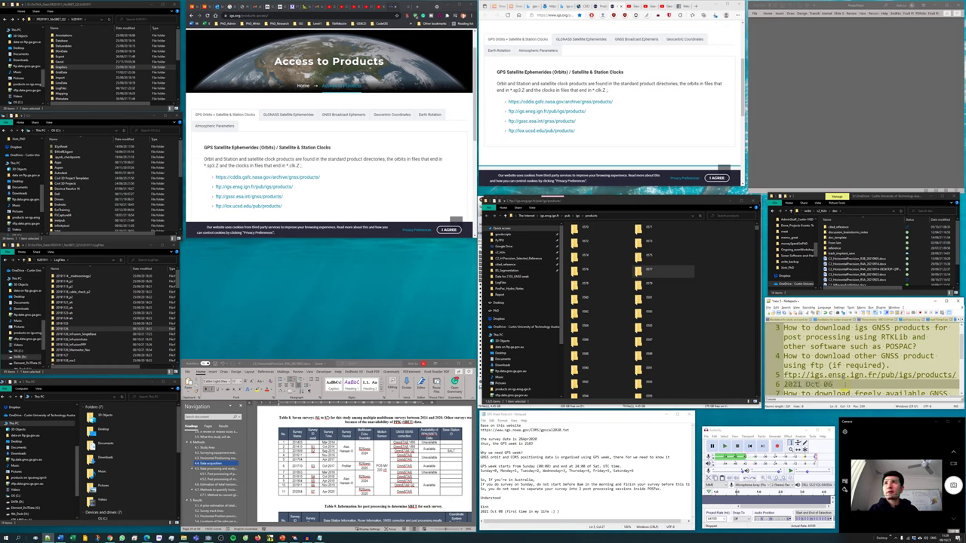
{"action": "key", "text": "Return"}
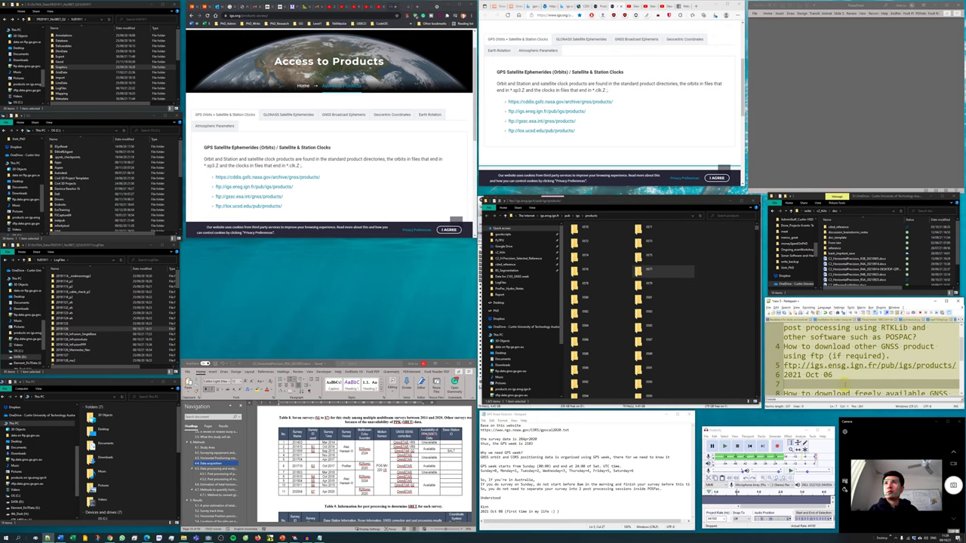
{"action": "type", "text": "GPS week:"}
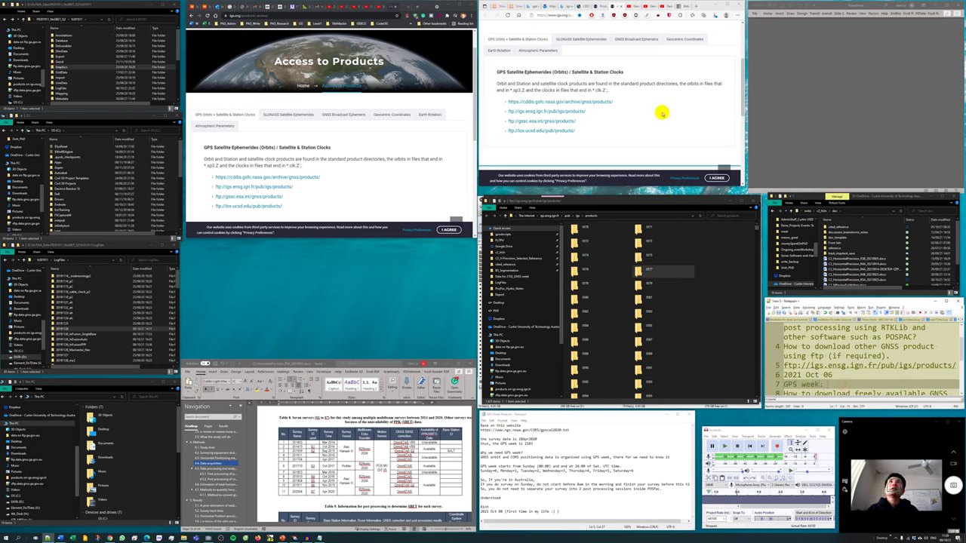
Step: Look up 6 October in the 2021 GPS calendar in Edge and enter 2178 as the GPS week in the notes
{"action": "left_click", "coordinate": [550, 7]}
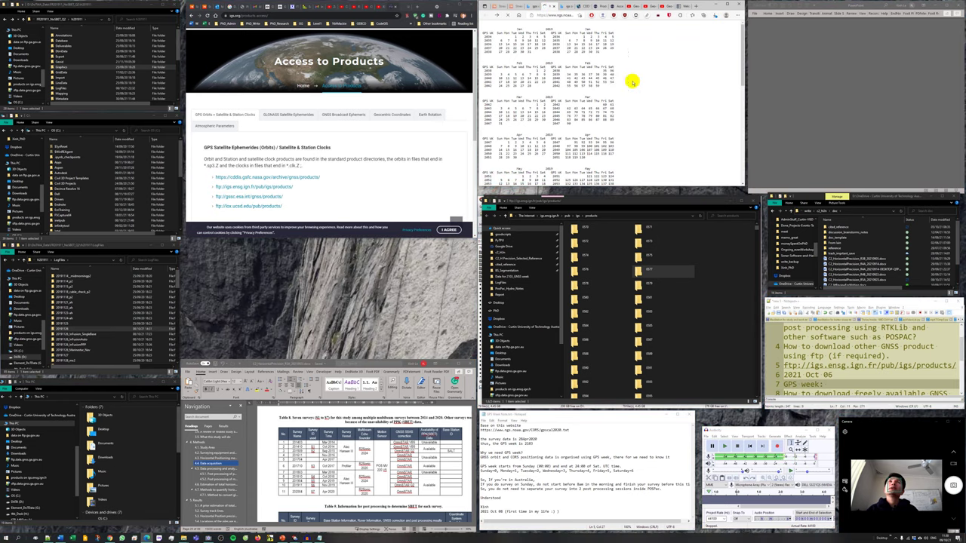
{"action": "key", "text": "alt+Left"}
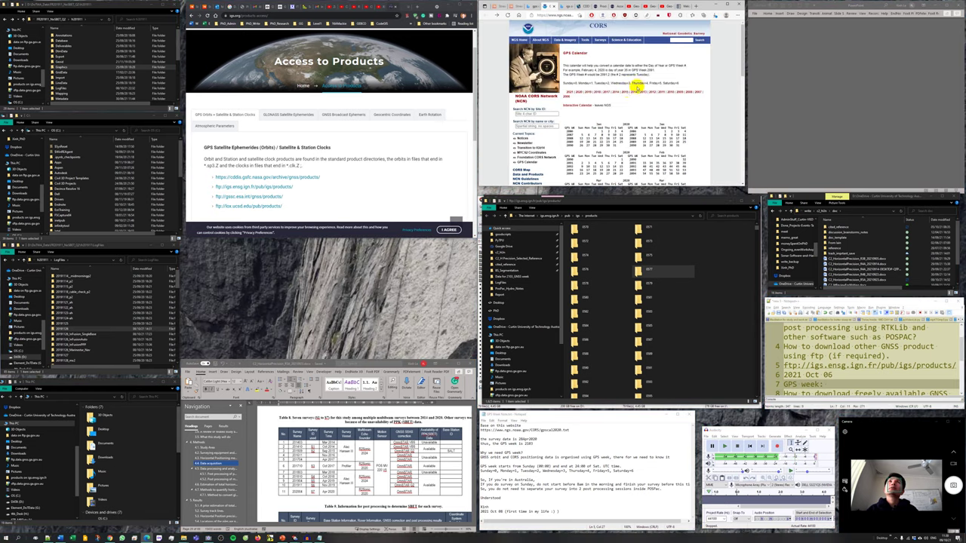
{"action": "left_click", "coordinate": [570, 92]}
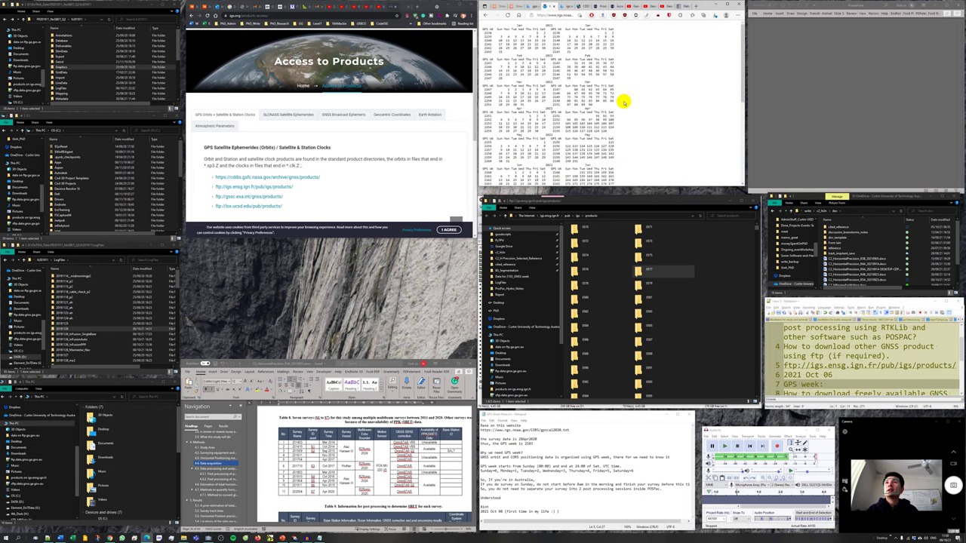
{"action": "scroll", "coordinate": [534, 120], "scroll_direction": "down", "scroll_amount": 6}
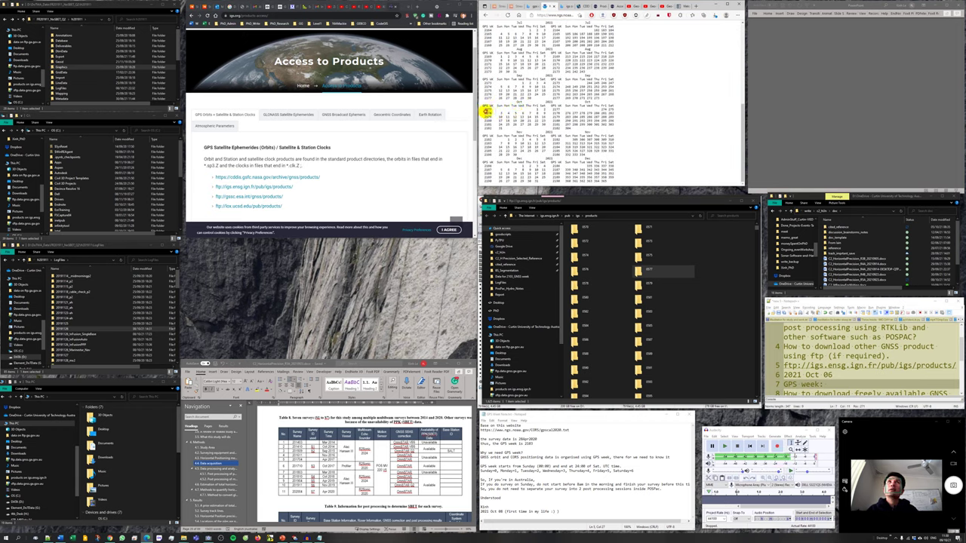
{"action": "double_click", "coordinate": [491, 112]}
{"action": "left_click", "coordinate": [827, 385]}
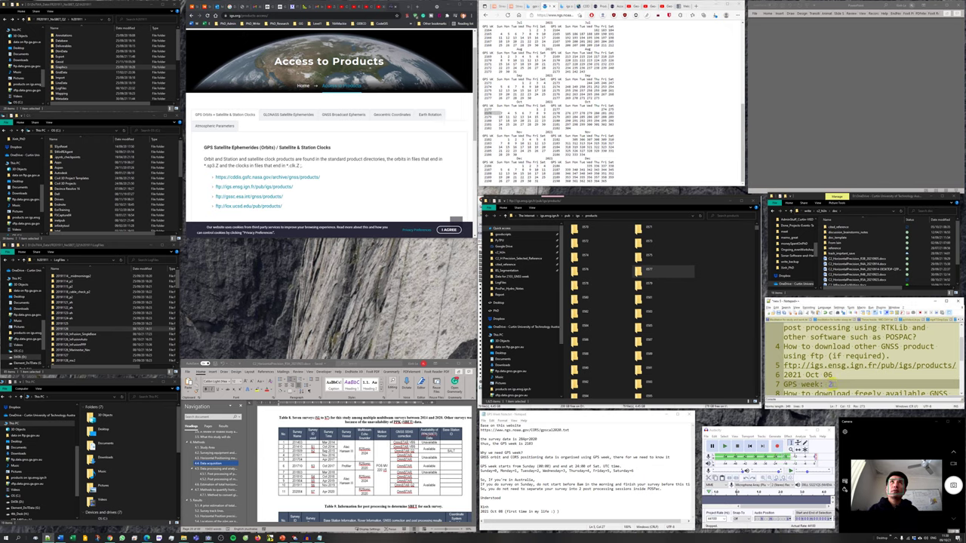
Step: Add the line "JD: 279 (2021)" below the GPS week in the notes, copying the day number from the calendar
{"action": "key", "text": "Return"}
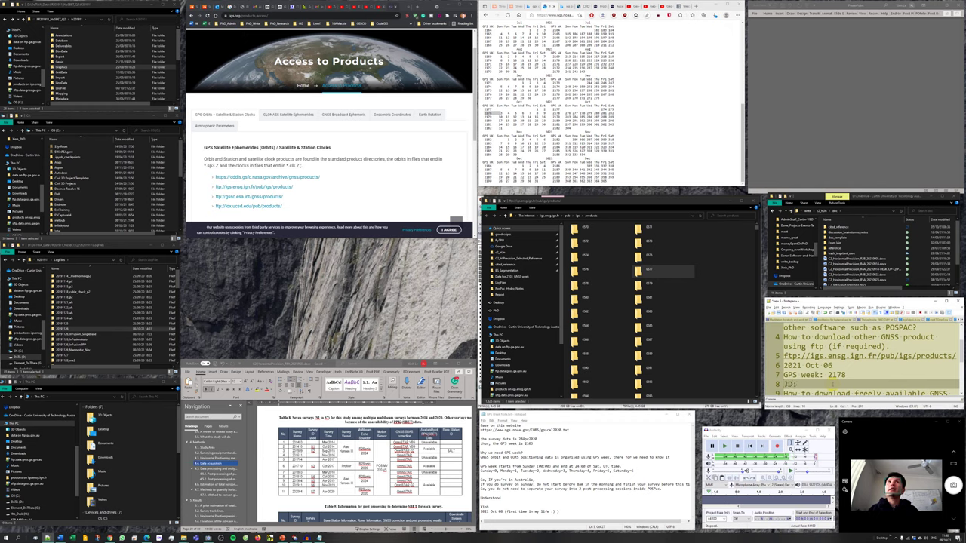
{"action": "left_click", "coordinate": [590, 114]}
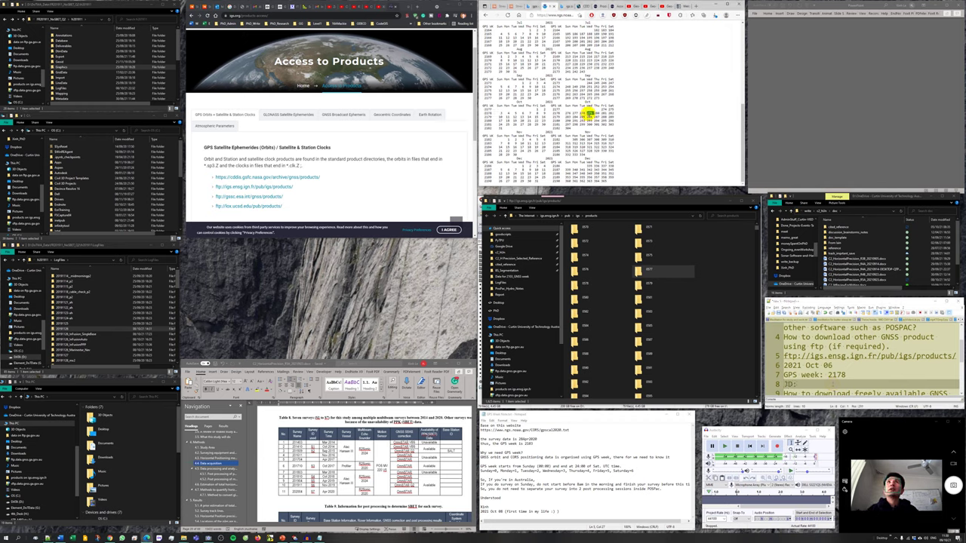
{"action": "key", "text": "ctrl+c"}
{"action": "left_click", "coordinate": [810, 384]}
{"action": "key", "text": "ctrl+v"}
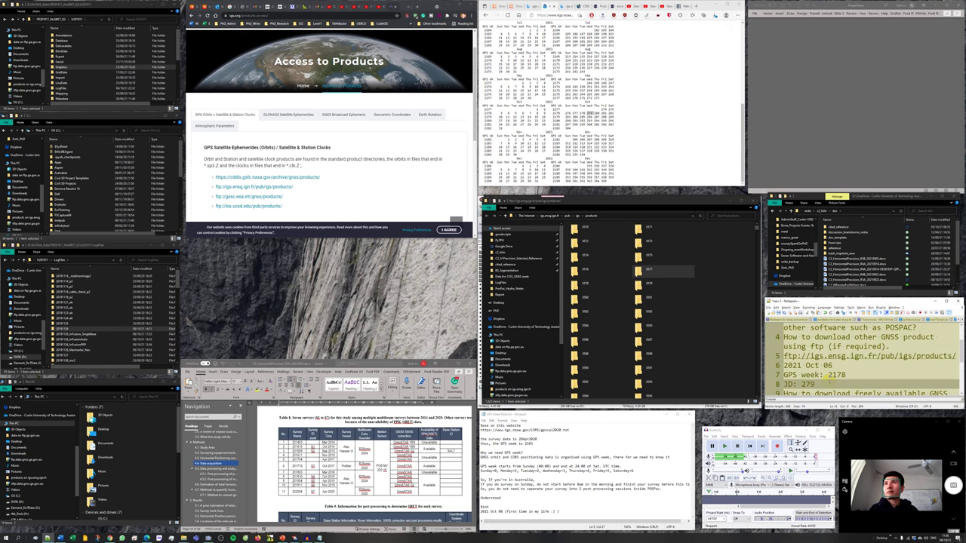
{"action": "type", "text": "(2021)"}
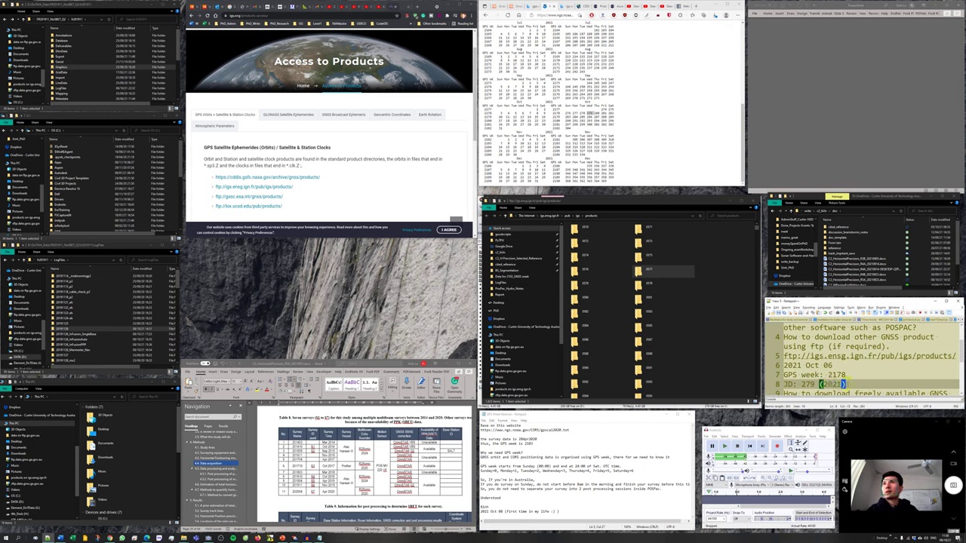
Step: Compare the FTP products link on the IGS page in Chrome with the address of the opened products folder in File Explorer
{"action": "left_click", "coordinate": [655, 311]}
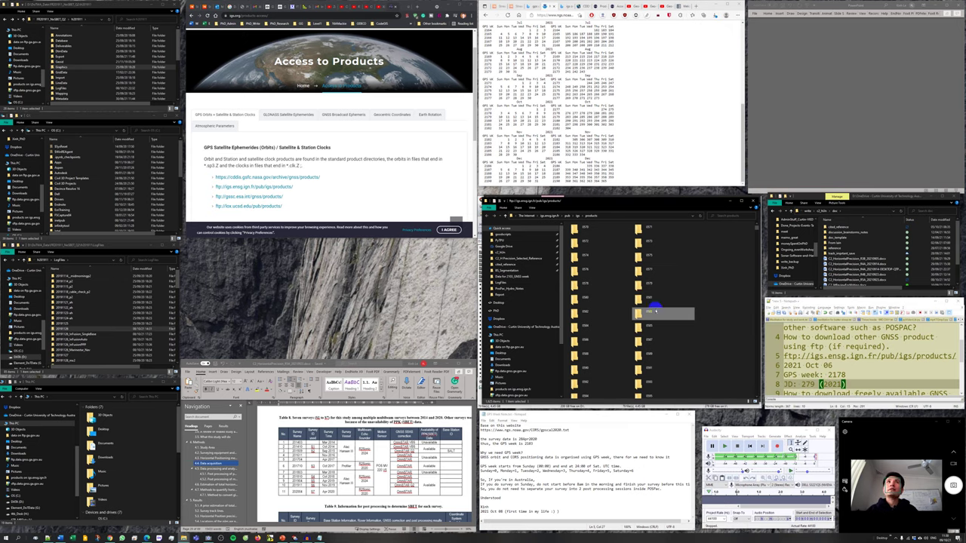
{"action": "left_click_drag", "start_coordinate": [299, 190], "coordinate": [208, 188]}
{"action": "left_click", "coordinate": [313, 189]}
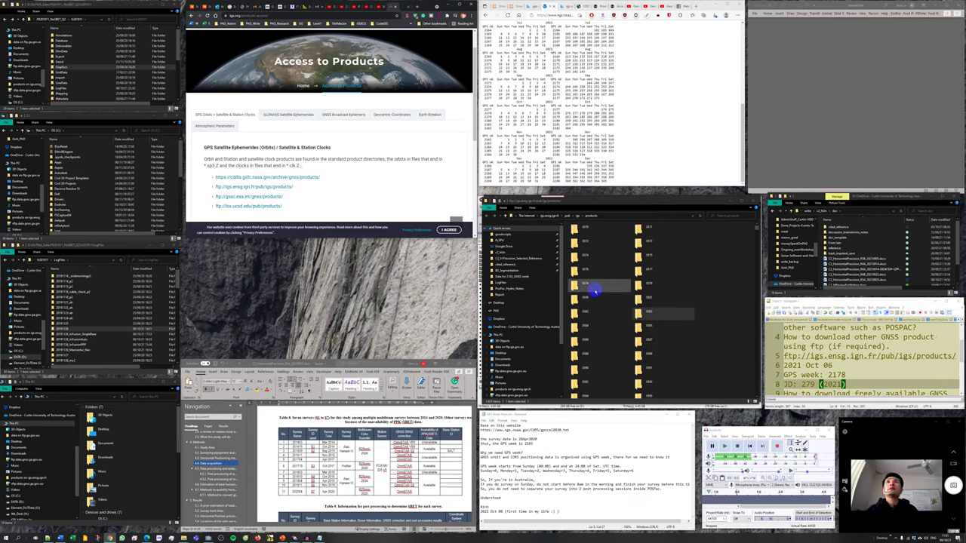
{"action": "left_click", "coordinate": [504, 209]}
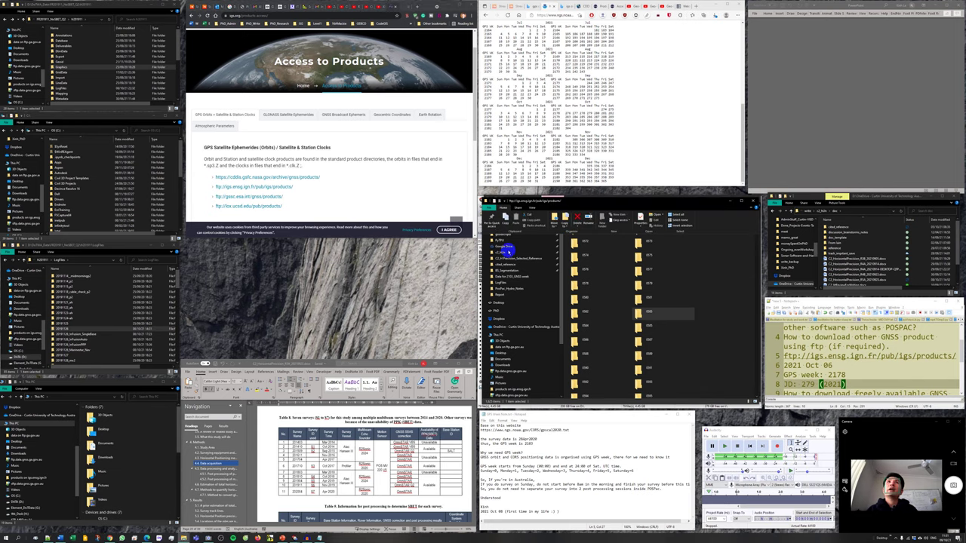
{"action": "left_click", "coordinate": [694, 298]}
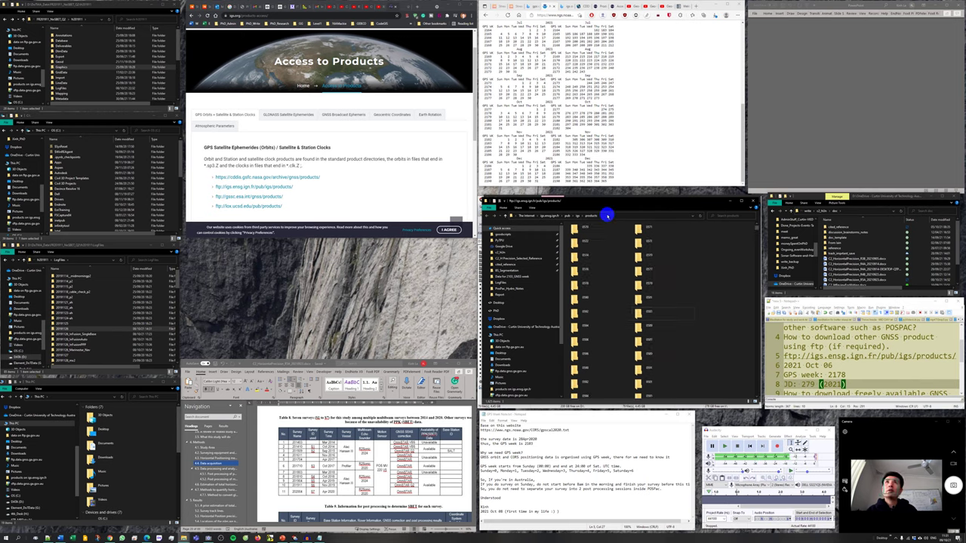
{"action": "left_click", "coordinate": [545, 218]}
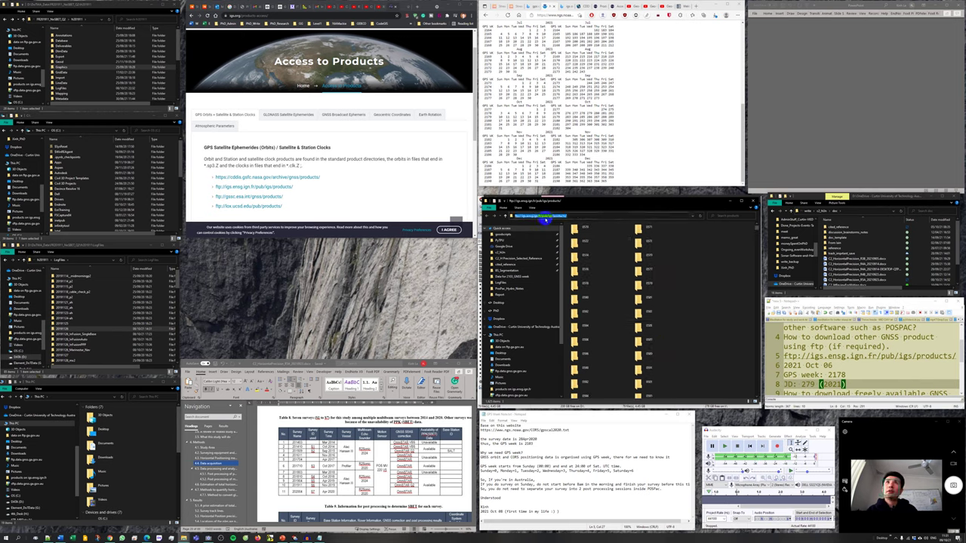
{"action": "left_click", "coordinate": [577, 255]}
Step: Find the folder for GPS week 2178 in the FTP products directory and open it
{"action": "left_click", "coordinate": [637, 298]}
{"action": "scroll", "coordinate": [639, 300], "scroll_direction": "down", "scroll_amount": 2}
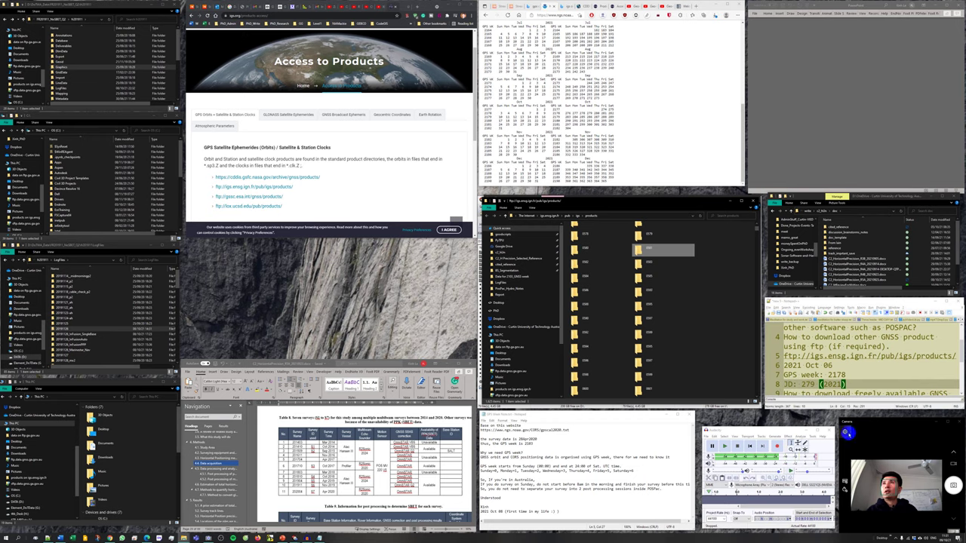
{"action": "double_click", "coordinate": [838, 375]}
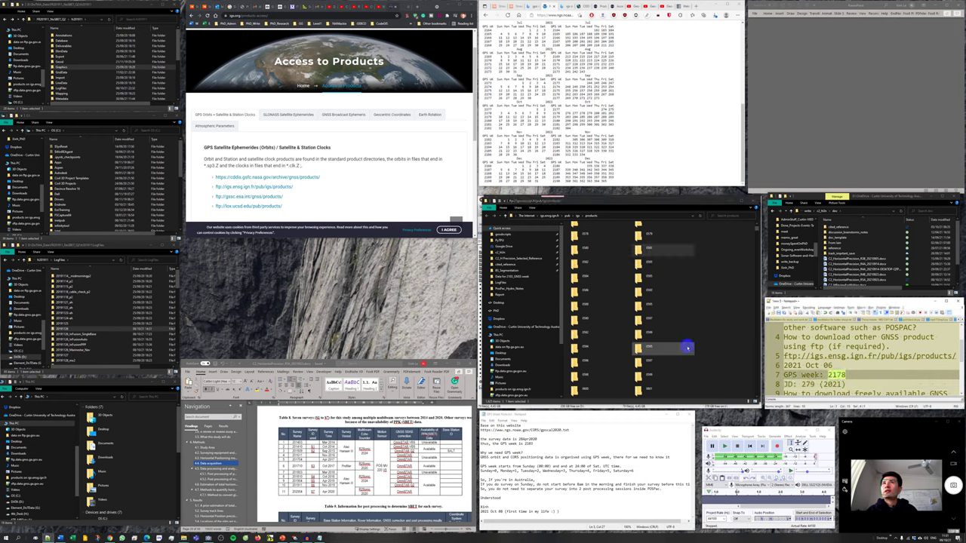
{"action": "left_click", "coordinate": [638, 347]}
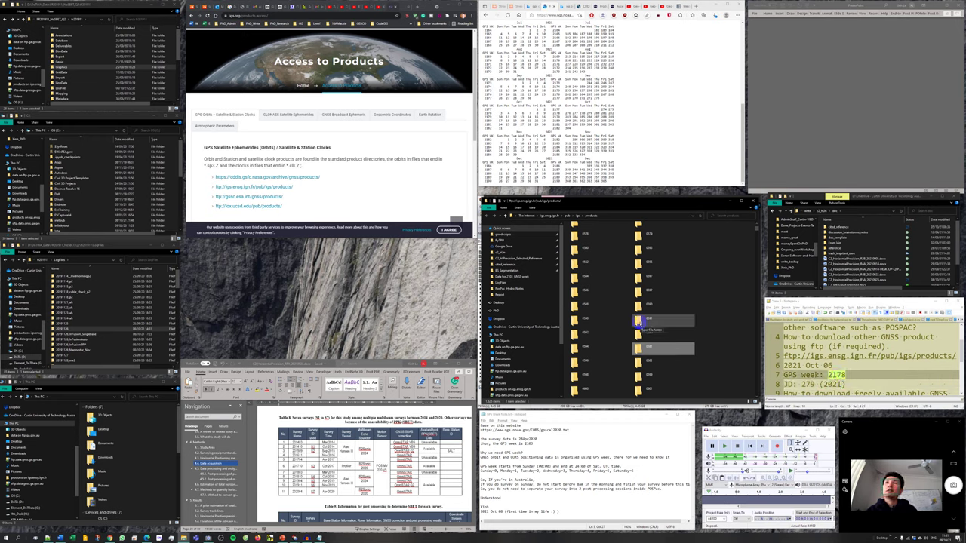
{"action": "scroll", "coordinate": [636, 322], "scroll_direction": "down", "scroll_amount": 4}
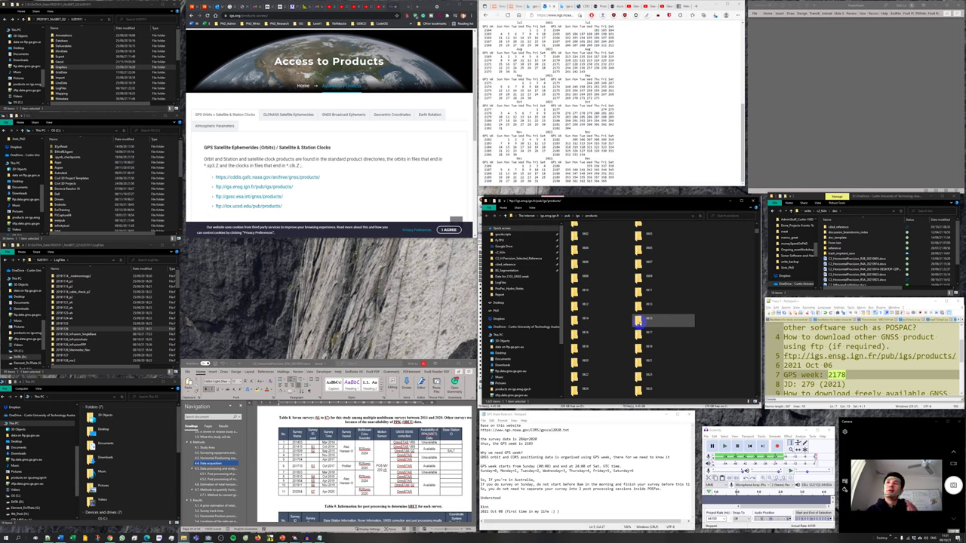
{"action": "scroll", "coordinate": [637, 325], "scroll_direction": "down", "scroll_amount": 2}
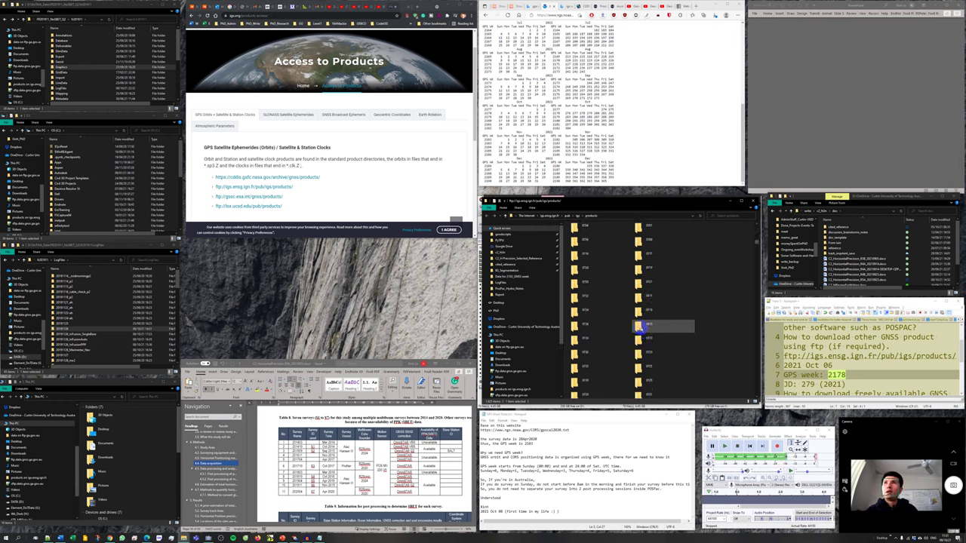
{"action": "left_click", "coordinate": [638, 326]}
{"action": "scroll", "coordinate": [639, 326], "scroll_direction": "up", "scroll_amount": 2}
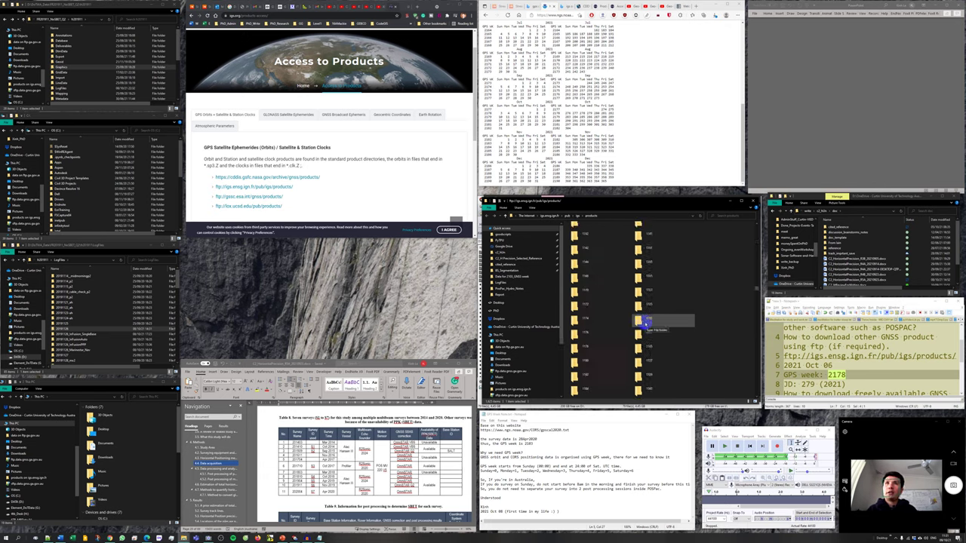
{"action": "scroll", "coordinate": [639, 326], "scroll_direction": "up", "scroll_amount": 2}
{"action": "scroll", "coordinate": [640, 325], "scroll_direction": "down", "scroll_amount": 3}
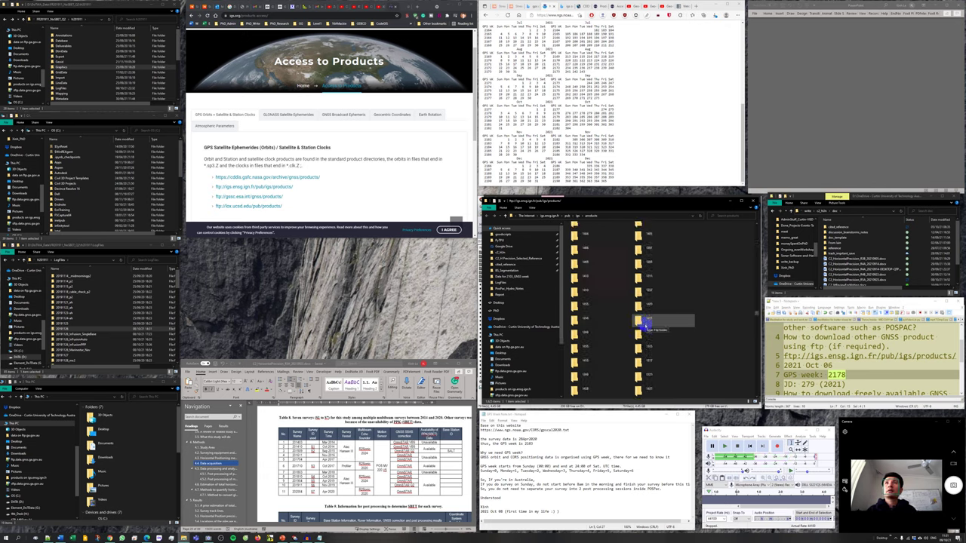
{"action": "scroll", "coordinate": [640, 326], "scroll_direction": "down", "scroll_amount": 3}
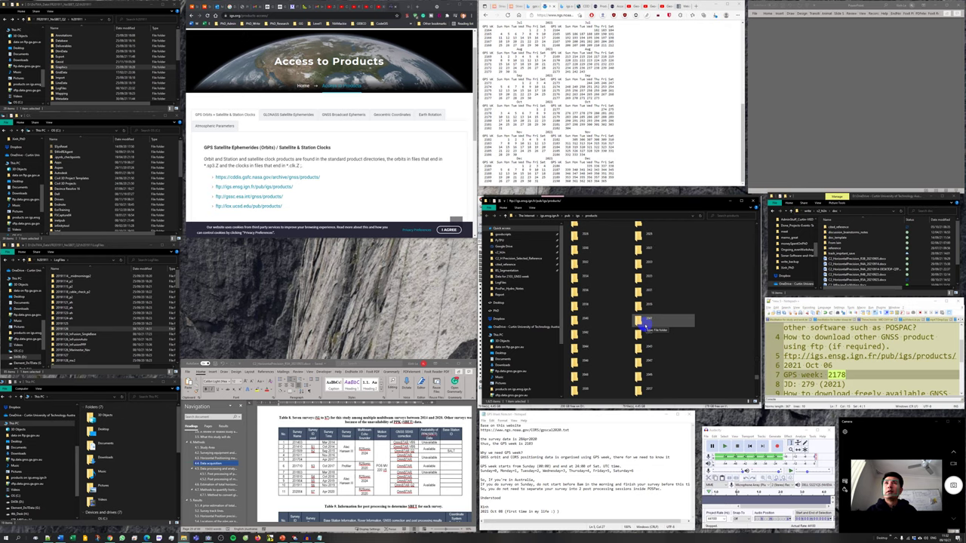
{"action": "scroll", "coordinate": [619, 332], "scroll_direction": "down", "scroll_amount": 3}
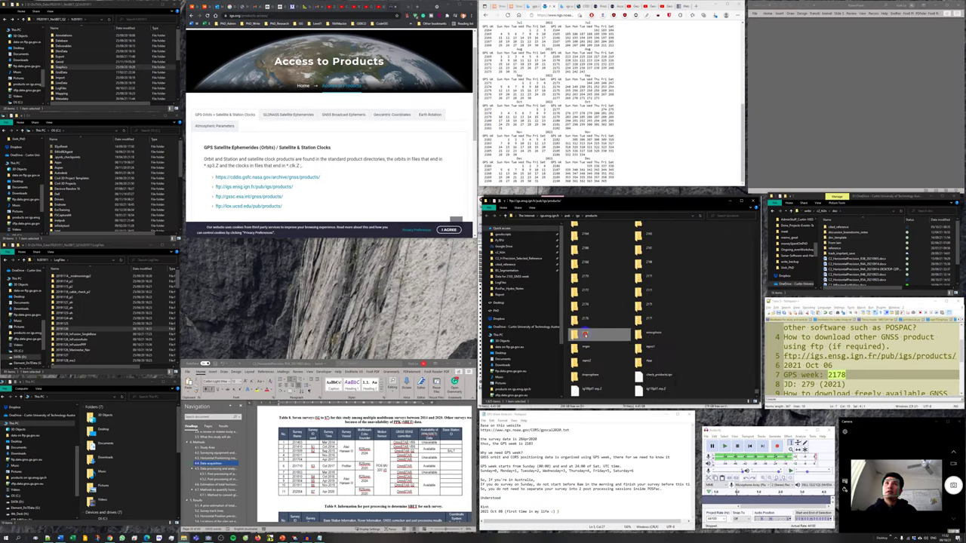
{"action": "double_click", "coordinate": [586, 334]}
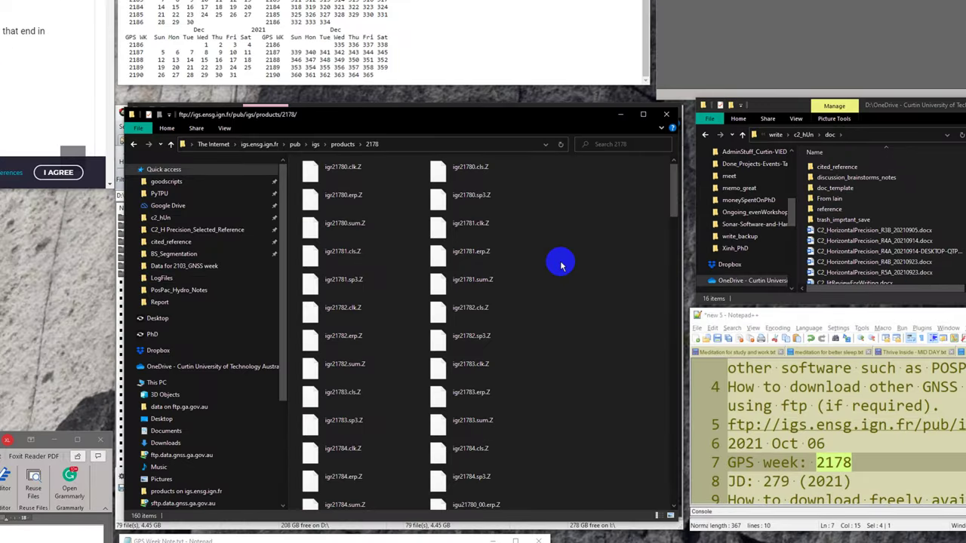
Step: Show the product files of week 2178 in Details view and sort them by name
{"action": "scroll", "coordinate": [579, 268], "scroll_direction": "down", "scroll_amount": 10}
{"action": "scroll", "coordinate": [560, 264], "scroll_direction": "up", "scroll_amount": 10}
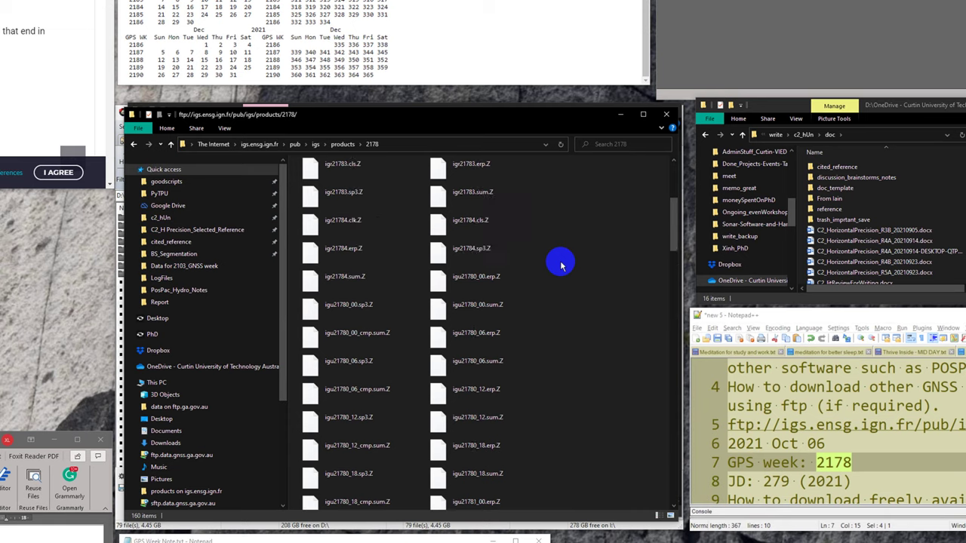
{"action": "scroll", "coordinate": [561, 264], "scroll_direction": "down", "scroll_amount": 15}
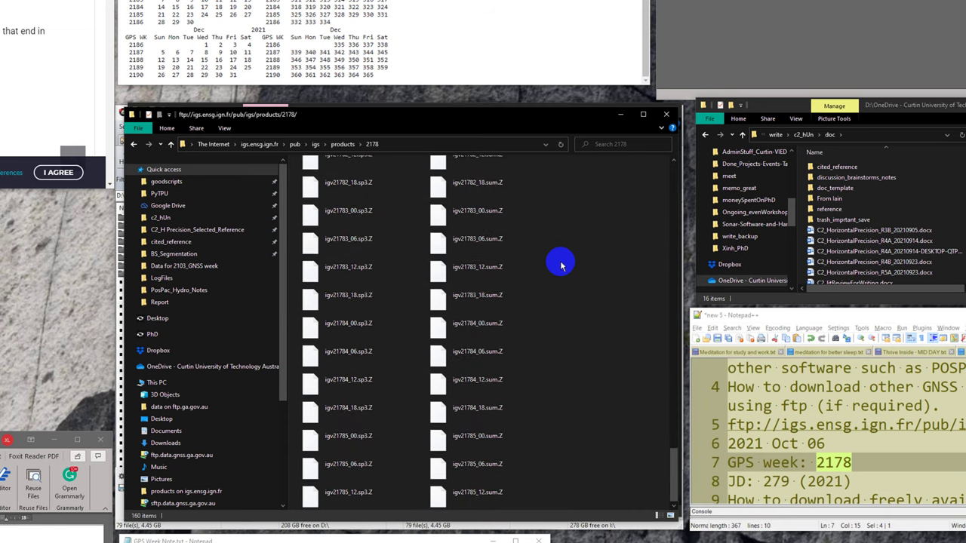
{"action": "scroll", "coordinate": [560, 264], "scroll_direction": "up", "scroll_amount": 15}
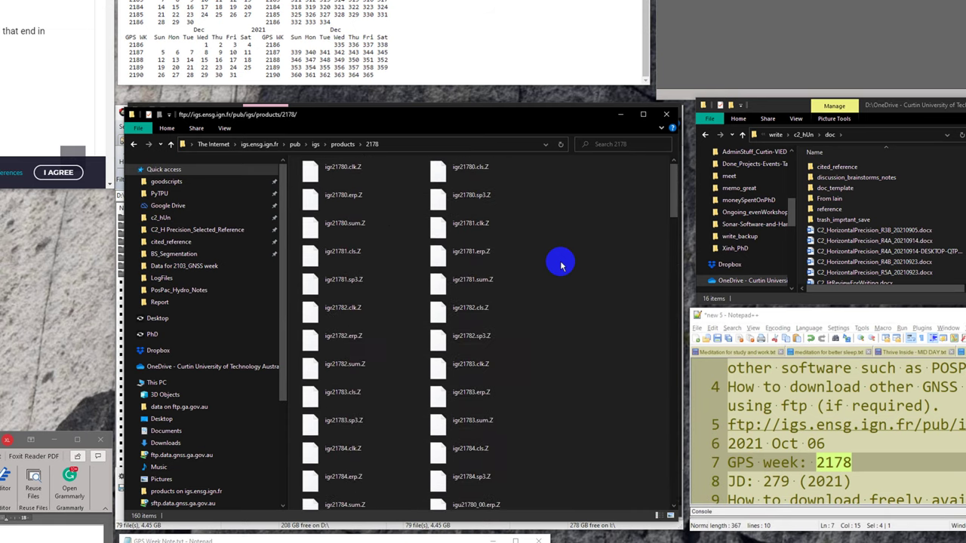
{"action": "scroll", "coordinate": [560, 264], "scroll_direction": "down", "scroll_amount": 5}
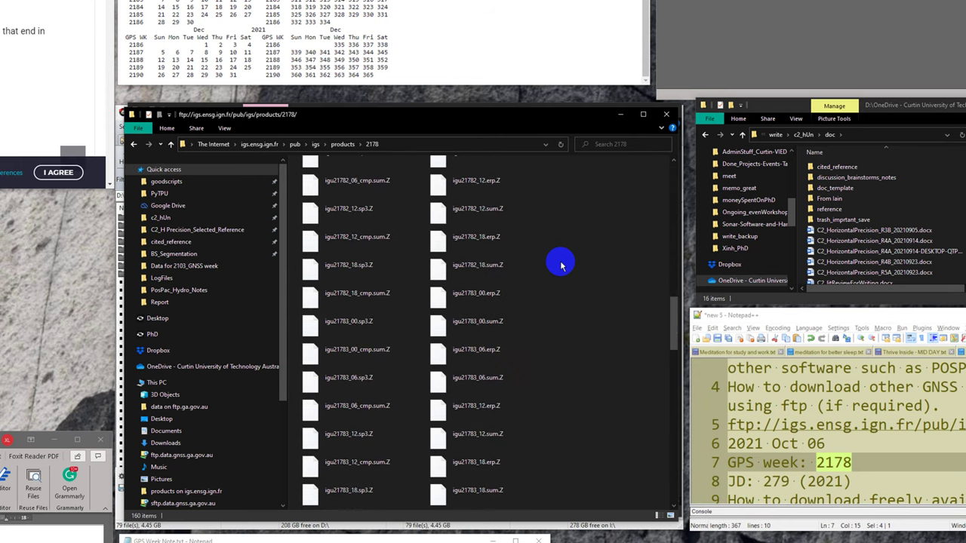
{"action": "scroll", "coordinate": [560, 264], "scroll_direction": "up", "scroll_amount": 5}
{"action": "left_click", "coordinate": [224, 129]}
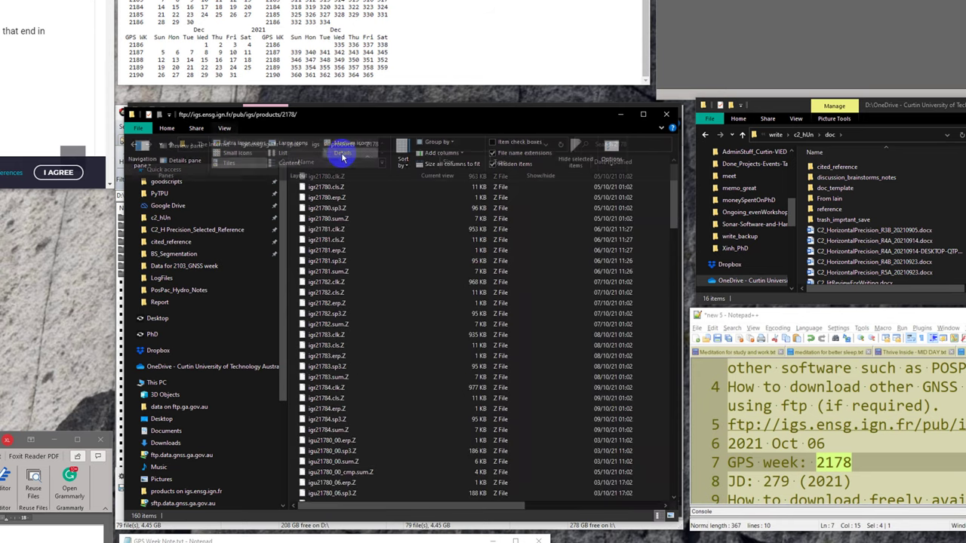
{"action": "left_click", "coordinate": [343, 152]}
{"action": "left_click", "coordinate": [378, 330]}
{"action": "scroll", "coordinate": [378, 332], "scroll_direction": "up", "scroll_amount": 15}
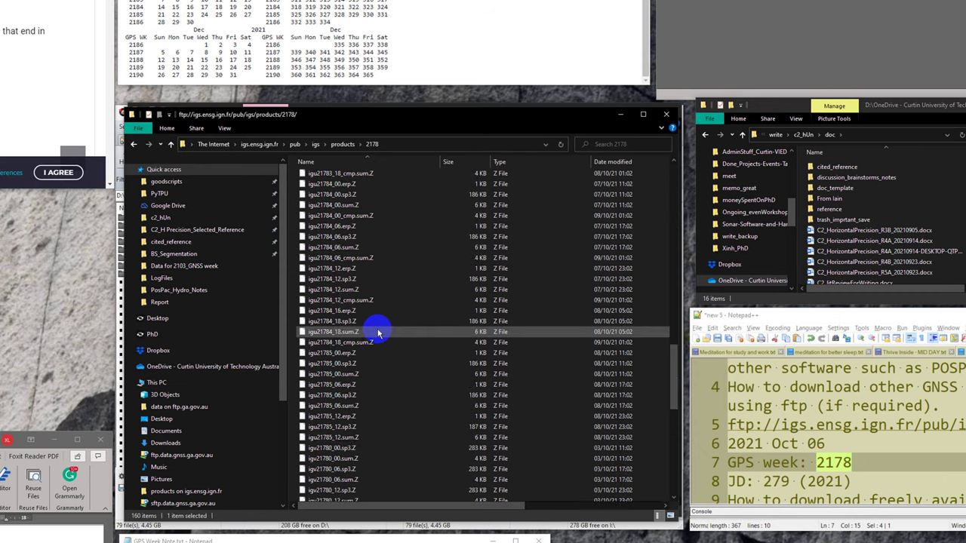
{"action": "left_click", "coordinate": [359, 161]}
{"action": "left_click", "coordinate": [363, 163]}
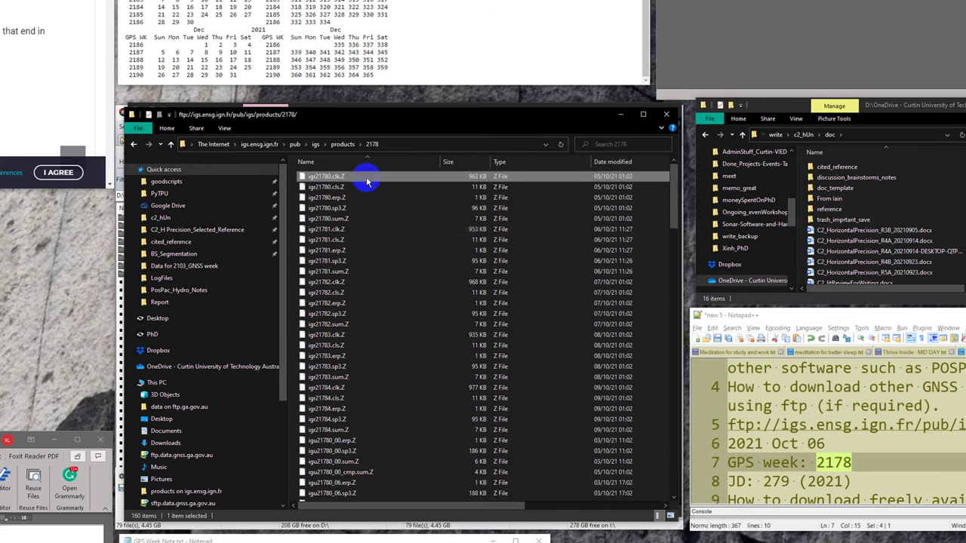
Step: Compare the day digit after 2178 in the product file names with the weekday numbering in the GPS Week Note in Notepad
{"action": "scroll", "coordinate": [340, 302], "scroll_direction": "down", "scroll_amount": 15}
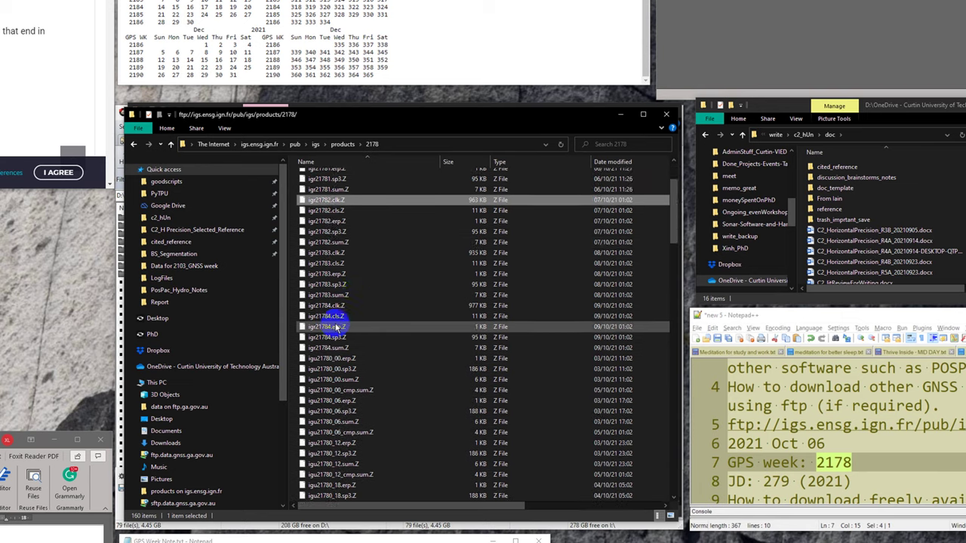
{"action": "scroll", "coordinate": [336, 326], "scroll_direction": "down", "scroll_amount": 8}
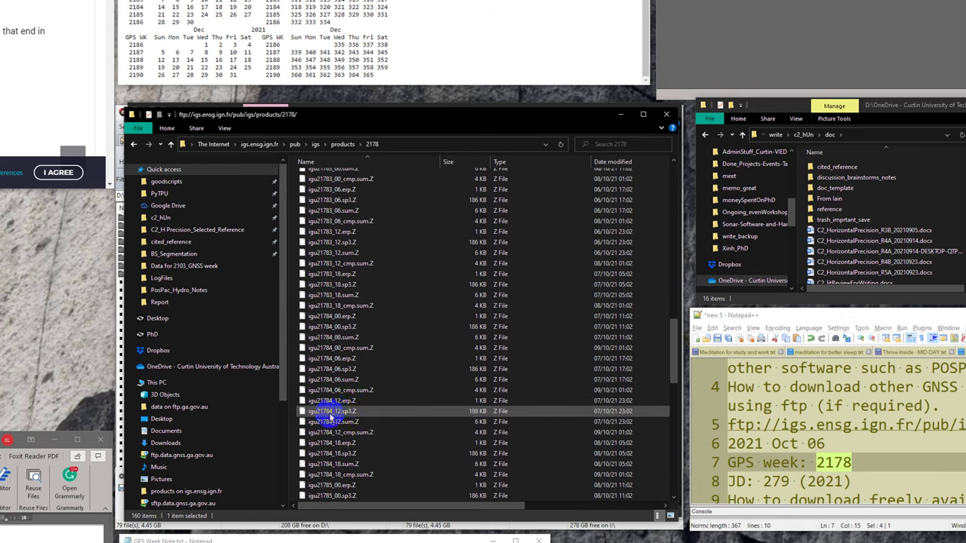
{"action": "left_click", "coordinate": [330, 402]}
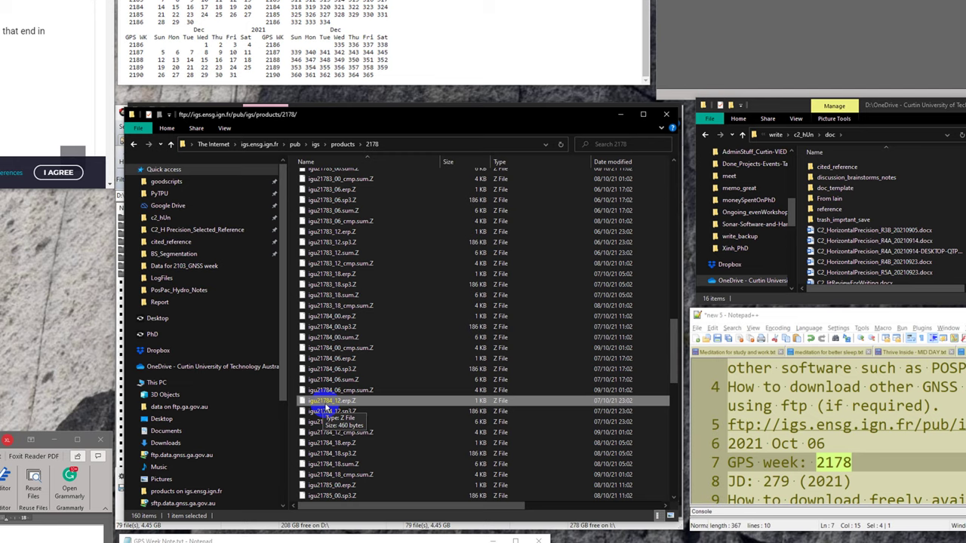
{"action": "scroll", "coordinate": [330, 400], "scroll_direction": "up", "scroll_amount": 20}
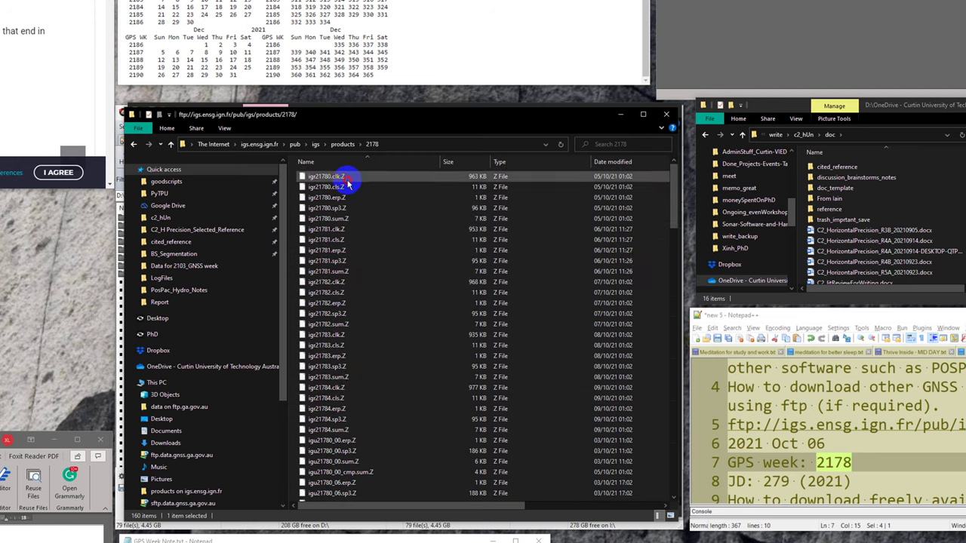
{"action": "left_click", "coordinate": [334, 178]}
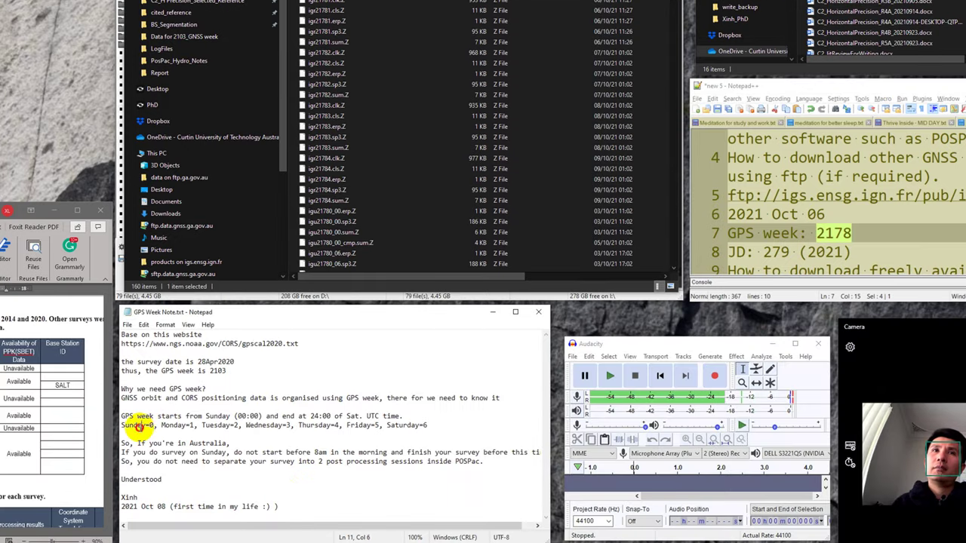
{"action": "double_click", "coordinate": [138, 426]}
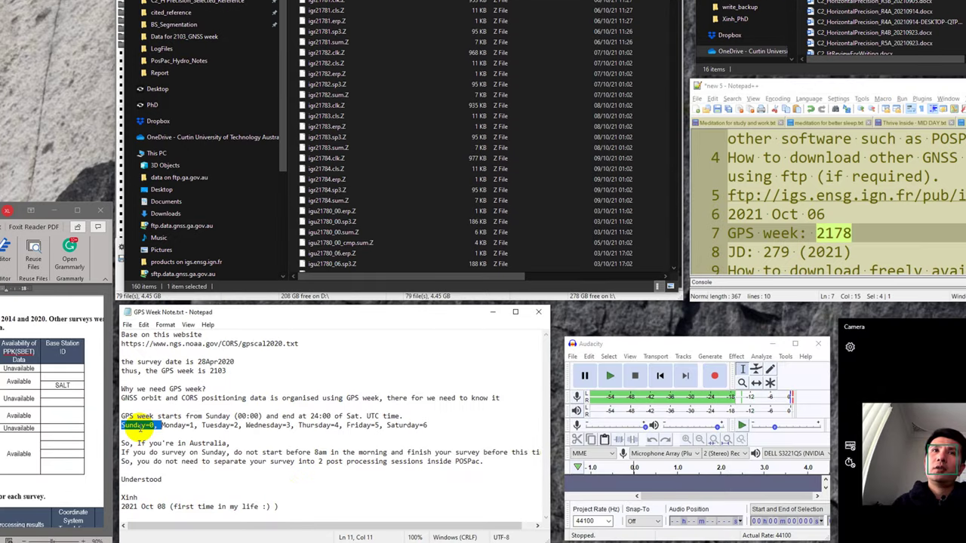
{"action": "double_click", "coordinate": [173, 425]}
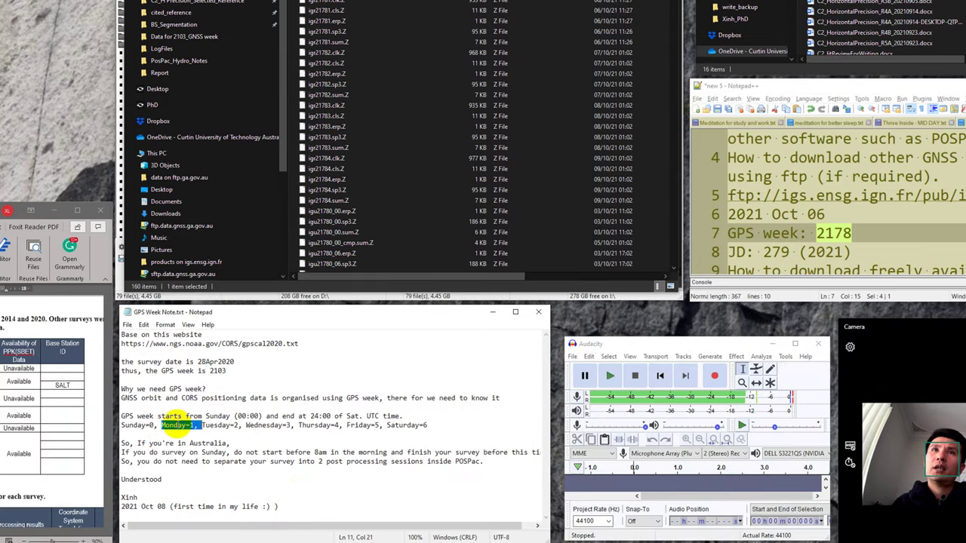
{"action": "left_click", "coordinate": [270, 426]}
{"action": "double_click", "coordinate": [270, 426]}
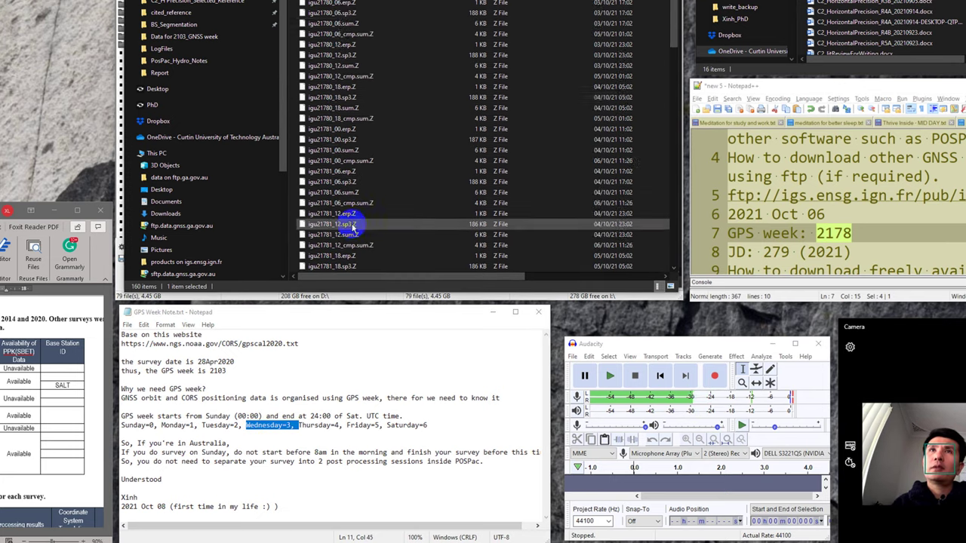
Step: Search the 2178 folder in File Explorer for *21783* to filter the products for Wednesday
{"action": "scroll", "coordinate": [332, 211], "scroll_direction": "down", "scroll_amount": 8}
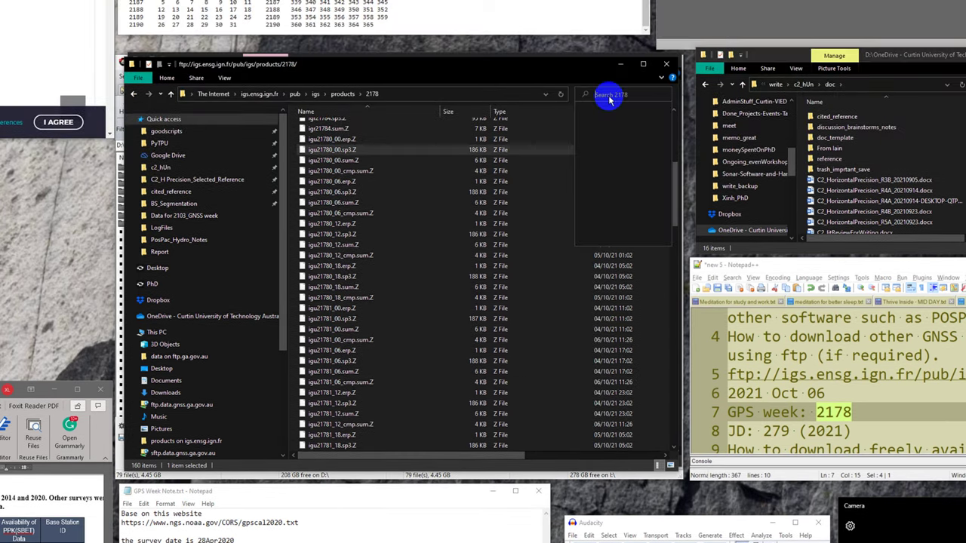
{"action": "left_click", "coordinate": [609, 75]}
{"action": "type", "text": "21783"}
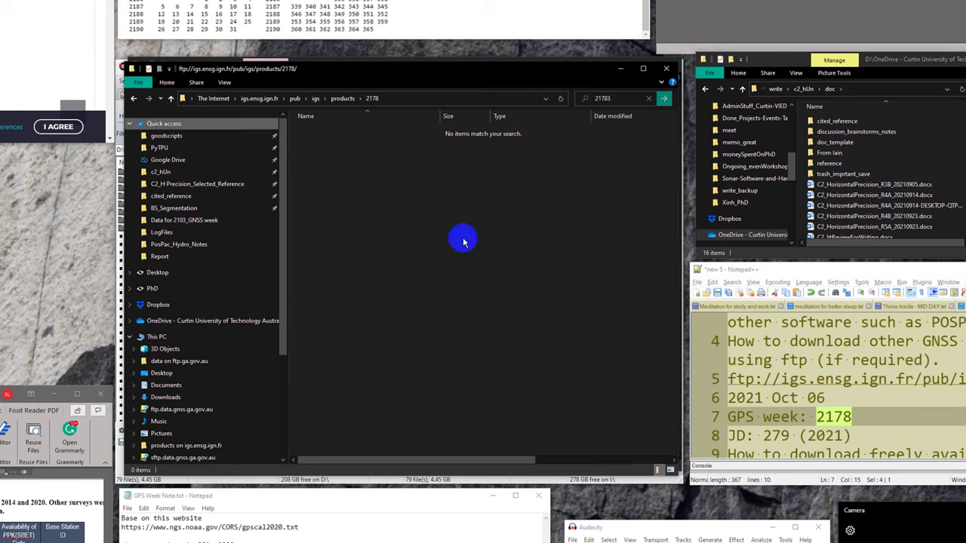
{"action": "left_click", "coordinate": [625, 99]}
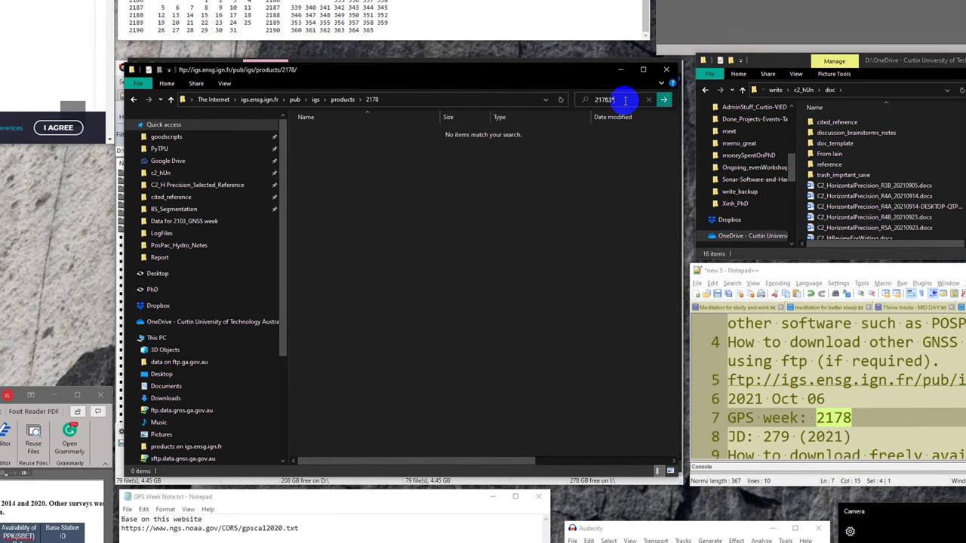
{"action": "type", "text": "*"}
{"action": "key", "text": "Return"}
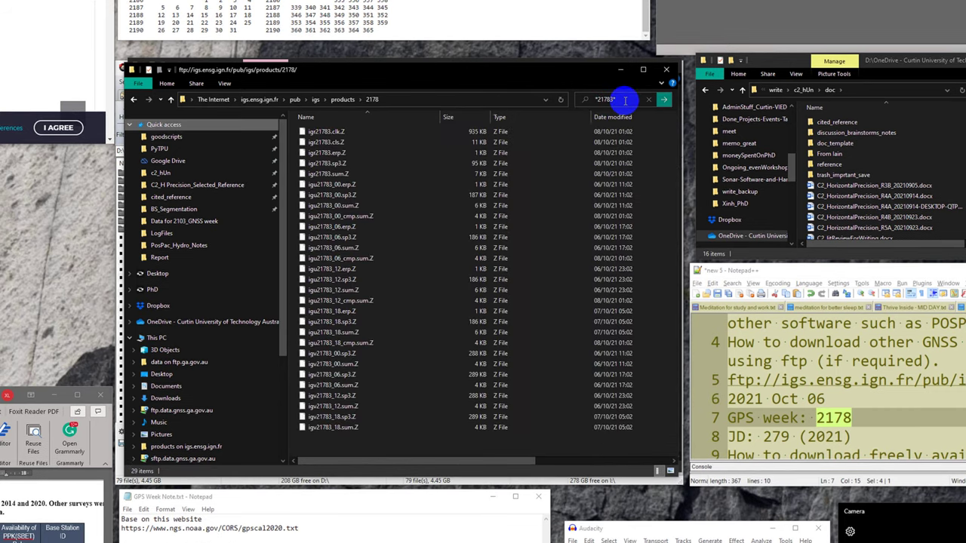
Step: Select all the filtered files from igr21783.clk.Z to igv21783_18.sum.Z and copy them
{"action": "left_click", "coordinate": [320, 134]}
{"action": "left_click", "coordinate": [330, 429], "text": "shift"}
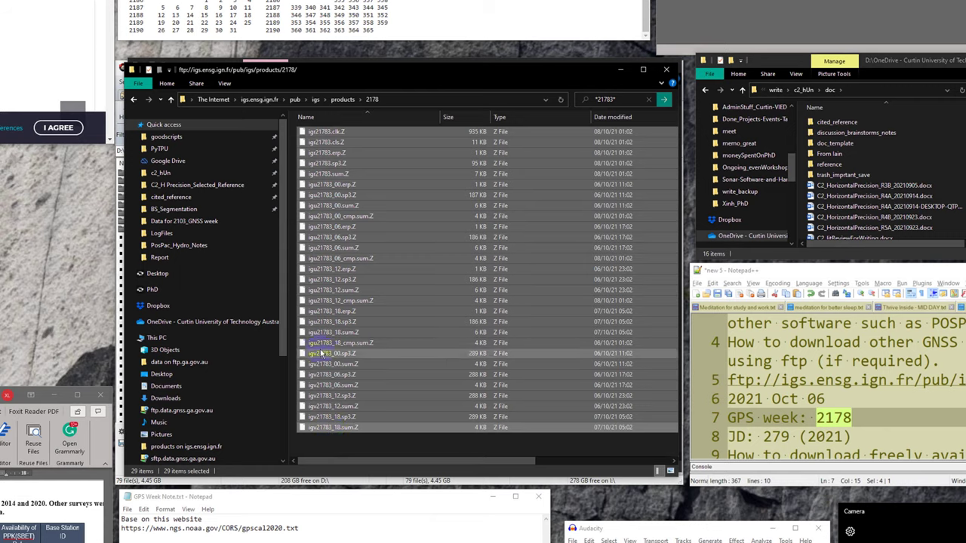
{"action": "right_click", "coordinate": [344, 281]}
{"action": "left_click", "coordinate": [370, 305]}
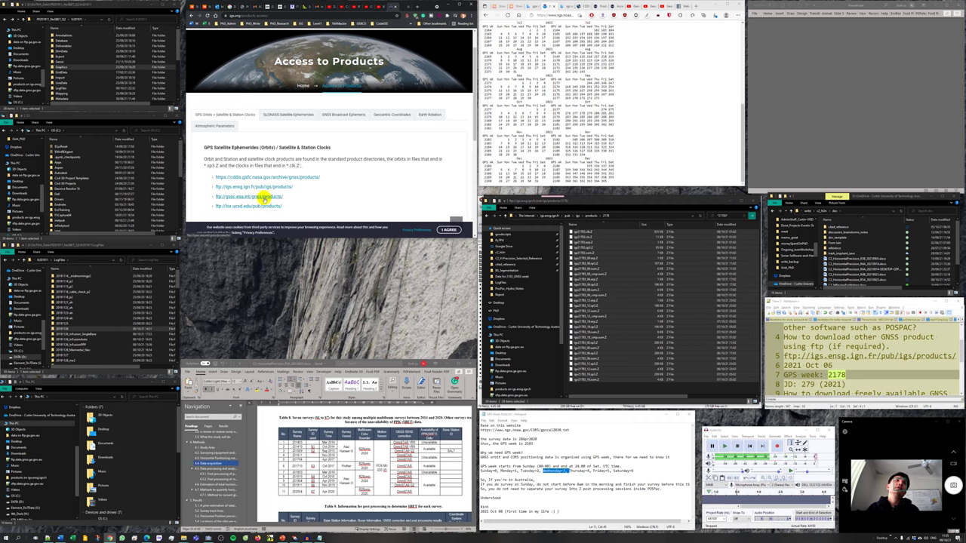
Step: Add a custom network location for ftp://gssc.esa.int/gnss/products/ under This PC, keep the suggested name and open it
{"action": "left_click", "coordinate": [46, 424]}
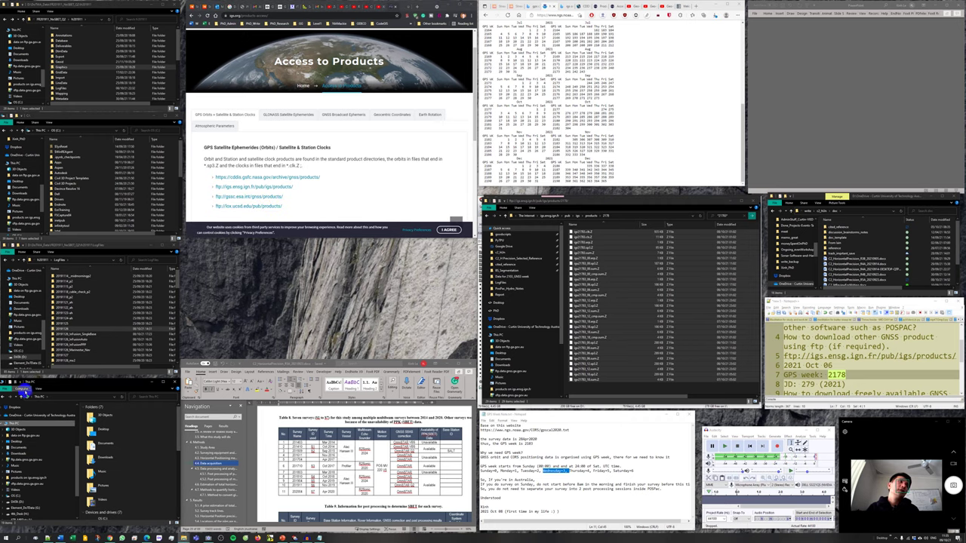
{"action": "left_click", "coordinate": [22, 389]}
{"action": "left_click", "coordinate": [80, 400]}
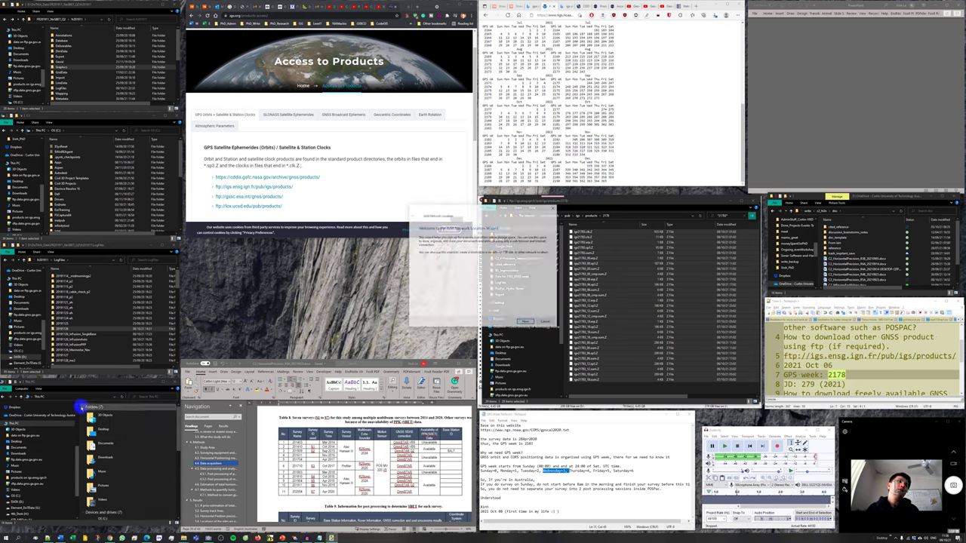
{"action": "left_click", "coordinate": [526, 322]}
{"action": "left_click", "coordinate": [526, 322]}
{"action": "type", "text": "ftp://gssc.esa.int/gnss/products/"}
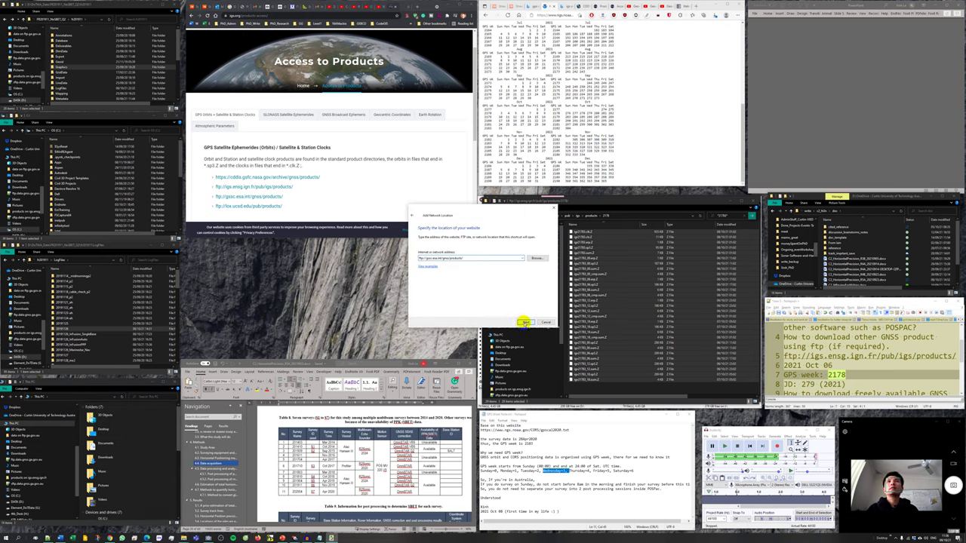
{"action": "left_click", "coordinate": [526, 322]}
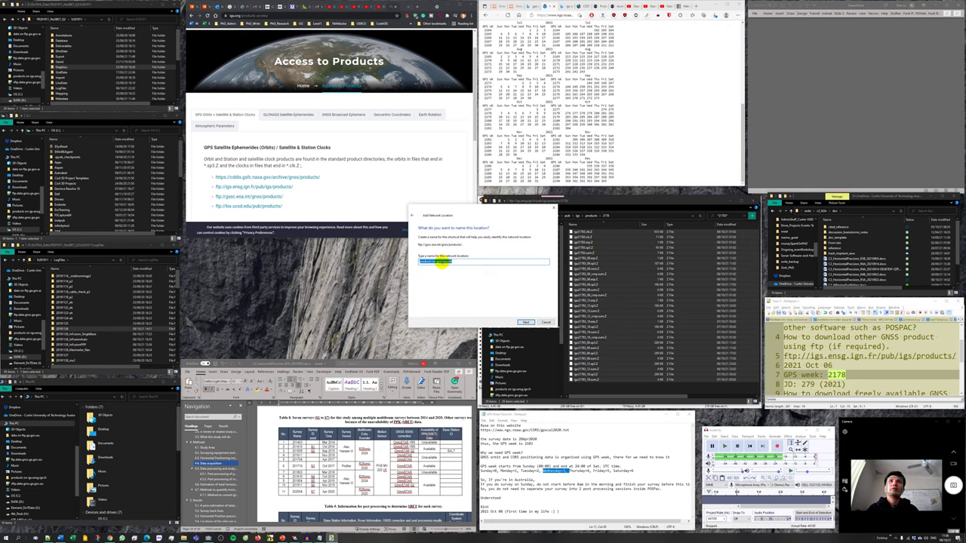
{"action": "left_click_drag", "start_coordinate": [475, 212], "coordinate": [407, 224]}
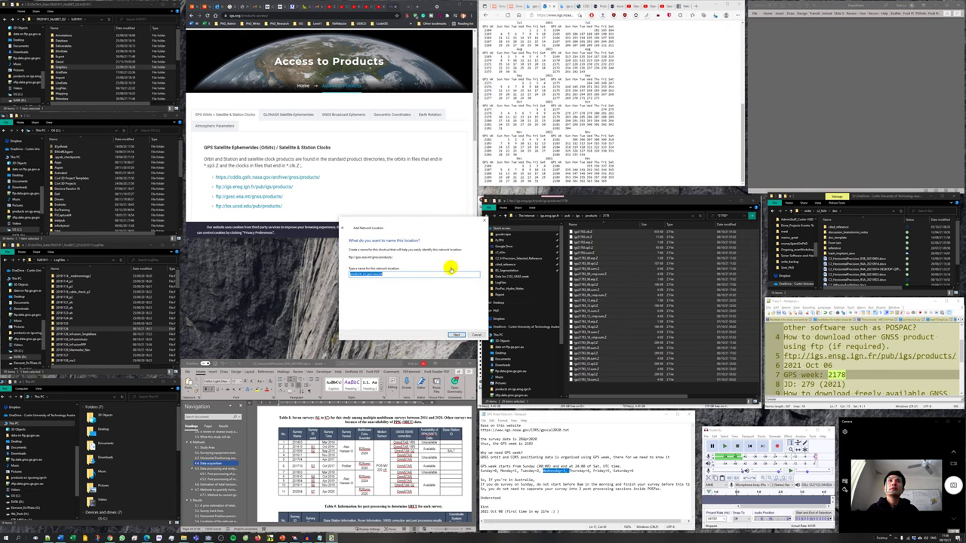
{"action": "left_click", "coordinate": [559, 216]}
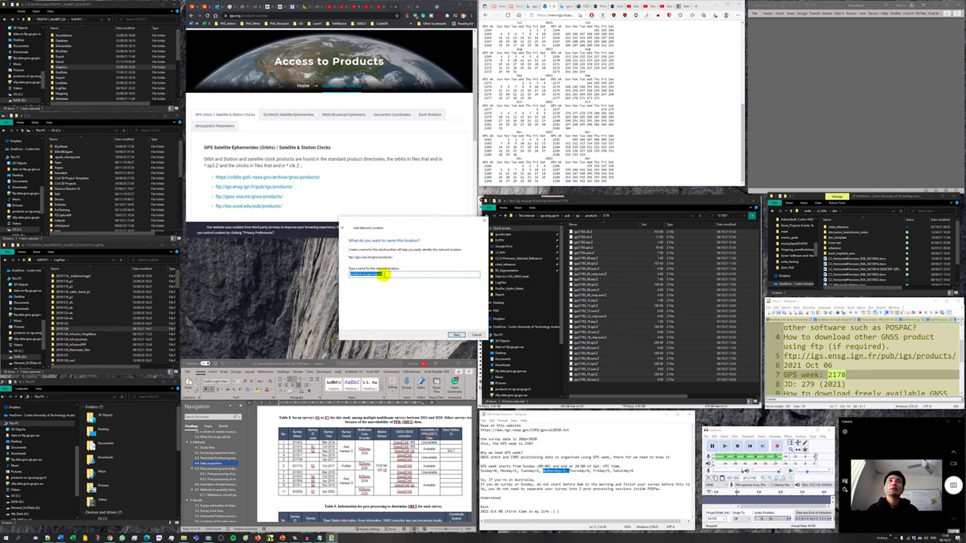
{"action": "left_click", "coordinate": [456, 334]}
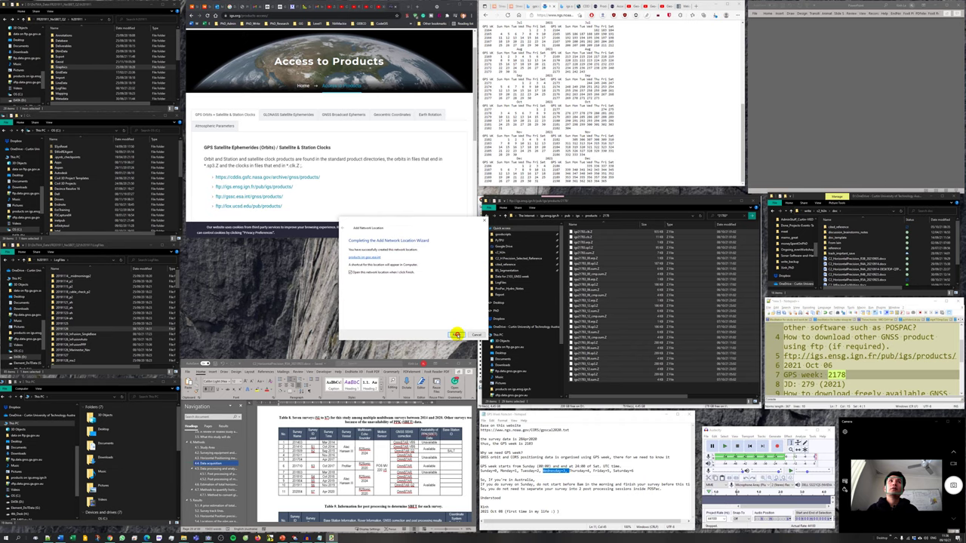
{"action": "left_click", "coordinate": [456, 334]}
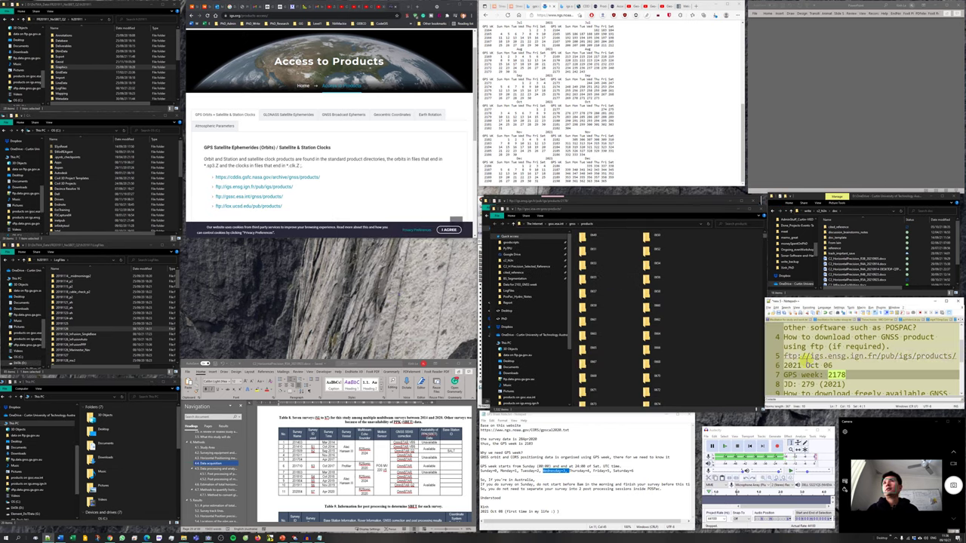
Step: Search the gssc.esa.int products folder for GPS week 2178 and open the 2178 folder
{"action": "left_click", "coordinate": [739, 224]}
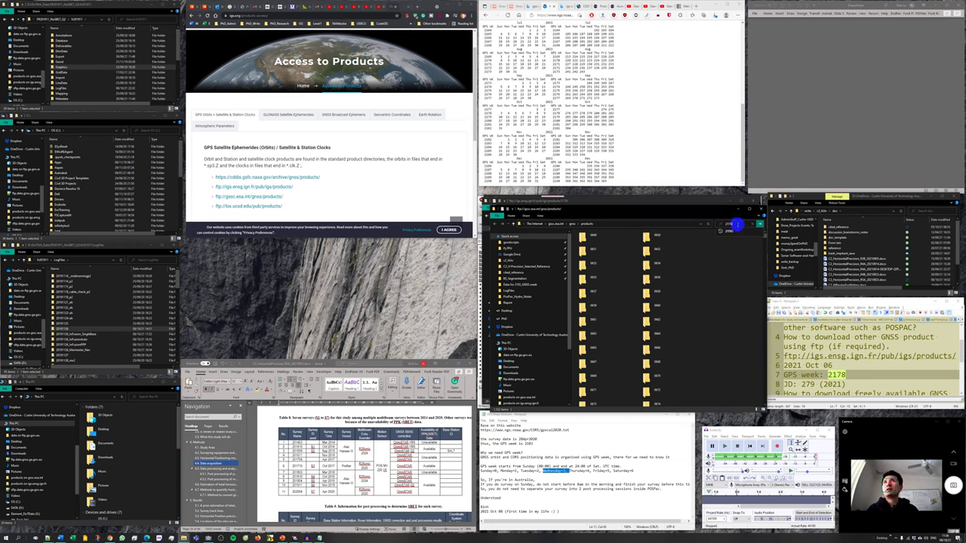
{"action": "key", "text": "Return"}
{"action": "double_click", "coordinate": [666, 245]}
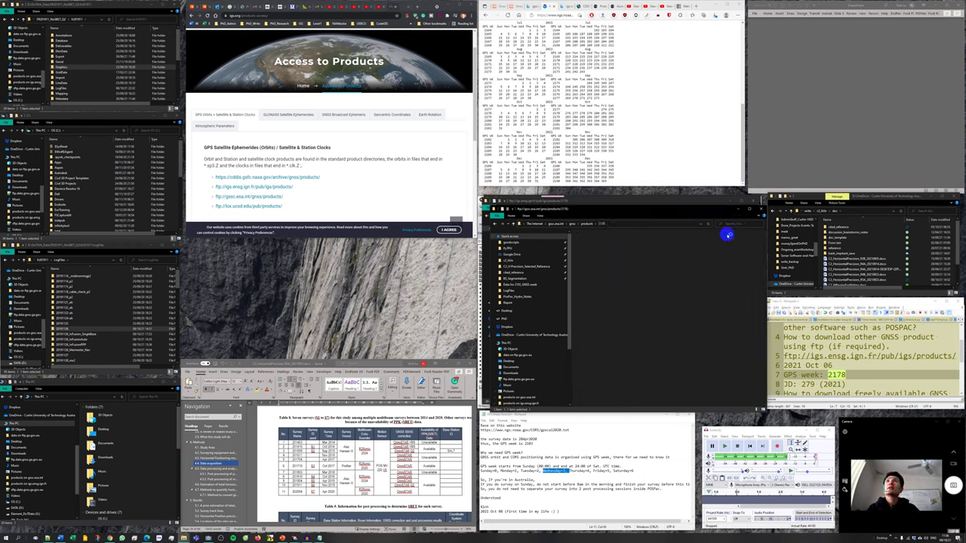
Step: Filter the gssc.esa.int 2178 folder with *21783* to list the Wednesday products and select them
{"action": "left_click", "coordinate": [735, 224]}
{"action": "type", "text": "2178"}
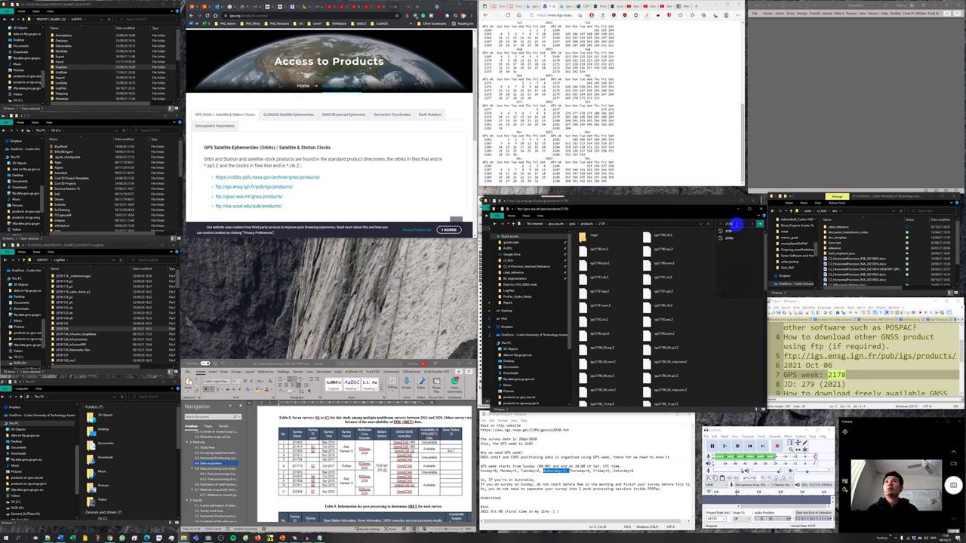
{"action": "type", "text": "3"}
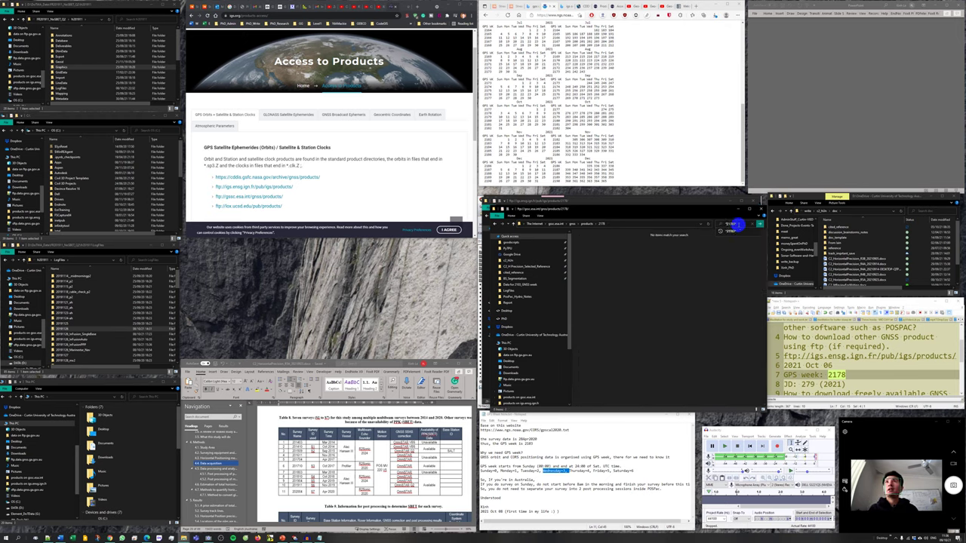
{"action": "key", "text": "Return"}
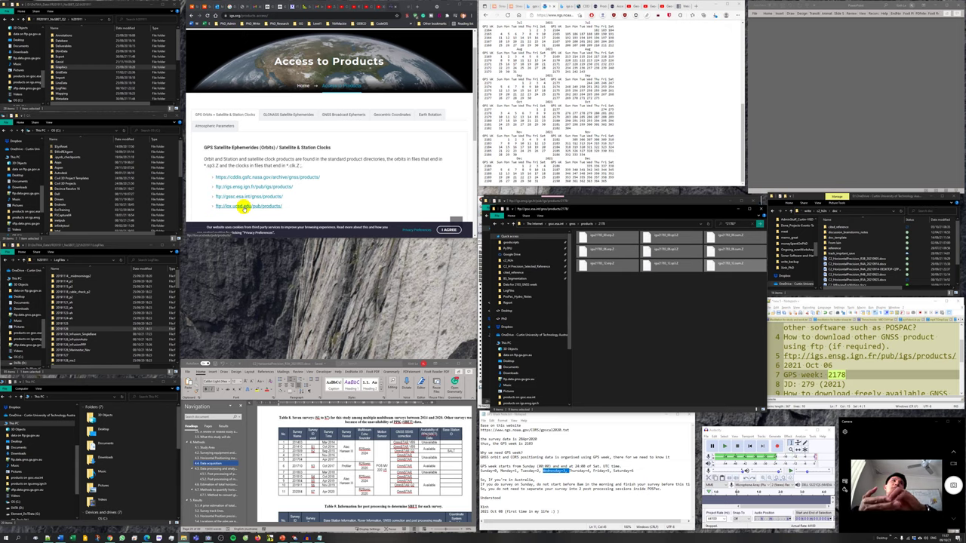
Step: Deselect the files and close the gssc.esa.int and igs.ensg.ign.fr folder windows
{"action": "left_click", "coordinate": [642, 330]}
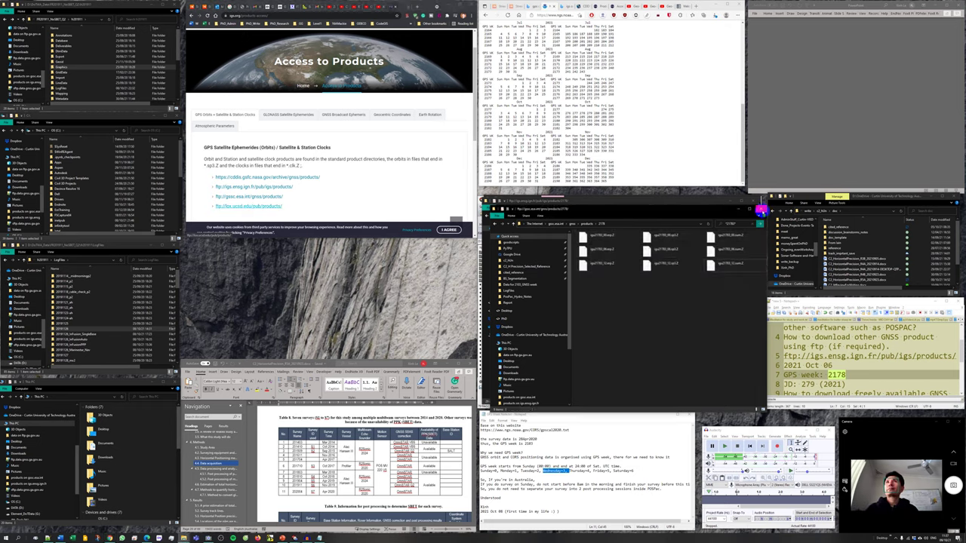
{"action": "left_click", "coordinate": [761, 209]}
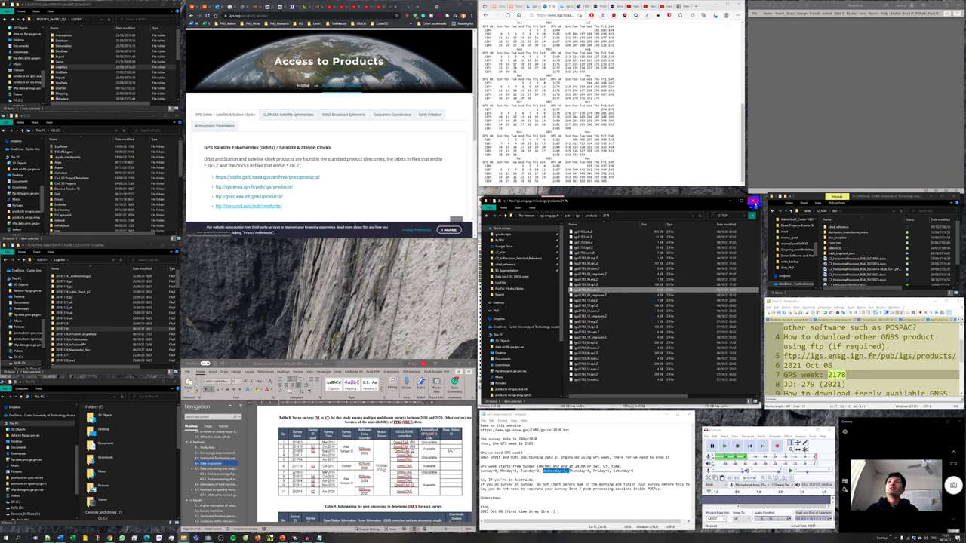
{"action": "left_click", "coordinate": [752, 202]}
Step: Copy ftp://lox.ucsd.edu/pub/products/ from the IGS page and add it as an anonymous custom network location with the suggested name, opening it when finished
{"action": "left_click_drag", "start_coordinate": [283, 206], "coordinate": [211, 207]}
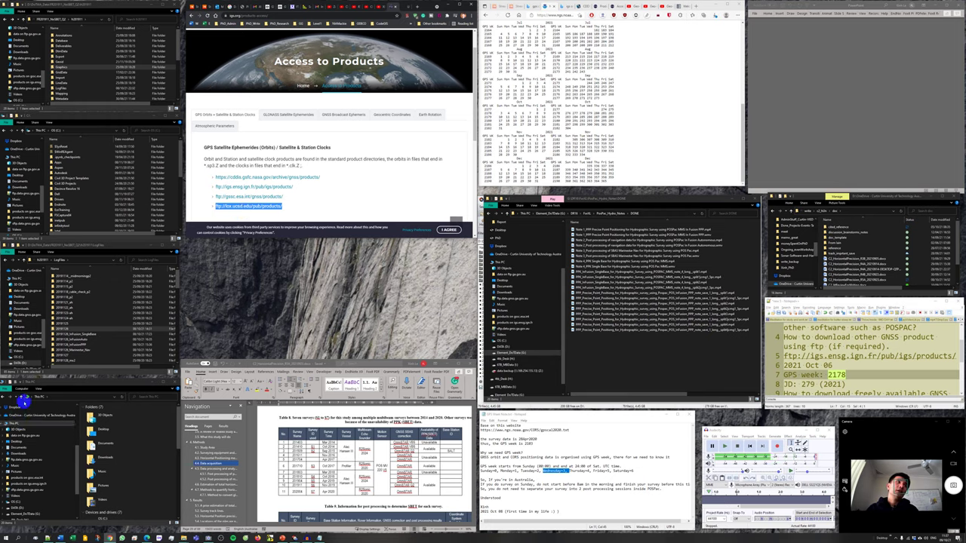
{"action": "left_click", "coordinate": [21, 391]}
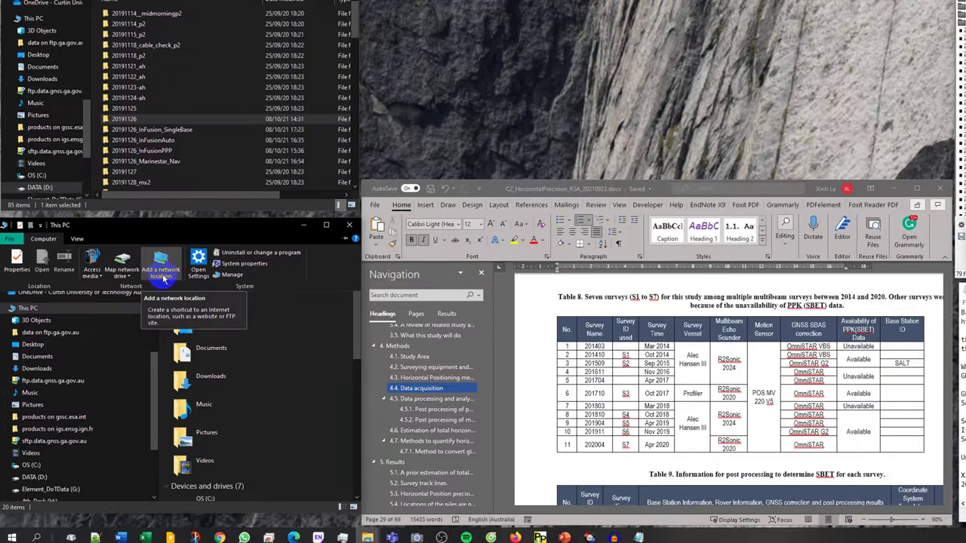
{"action": "left_click", "coordinate": [162, 278]}
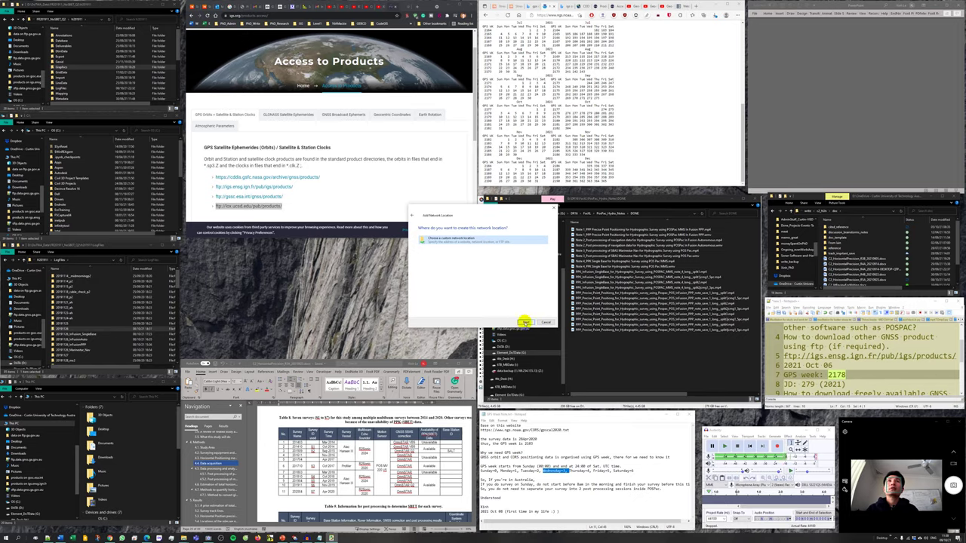
{"action": "left_click", "coordinate": [523, 323]}
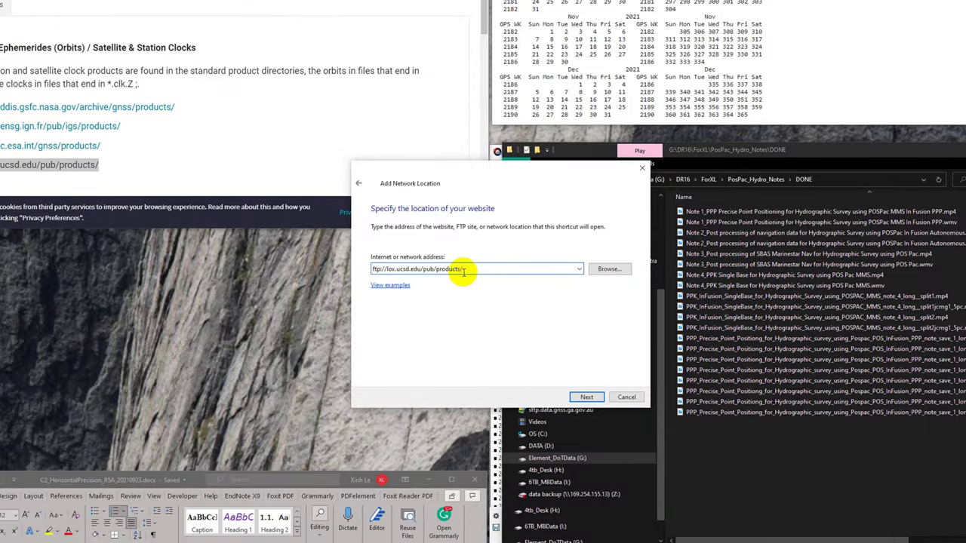
{"action": "left_click", "coordinate": [471, 258]}
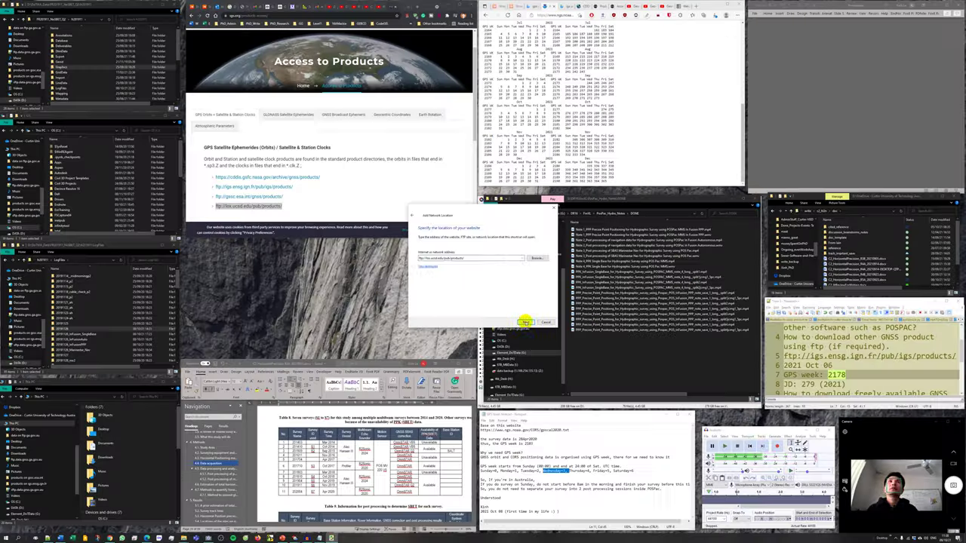
{"action": "left_click", "coordinate": [586, 397]}
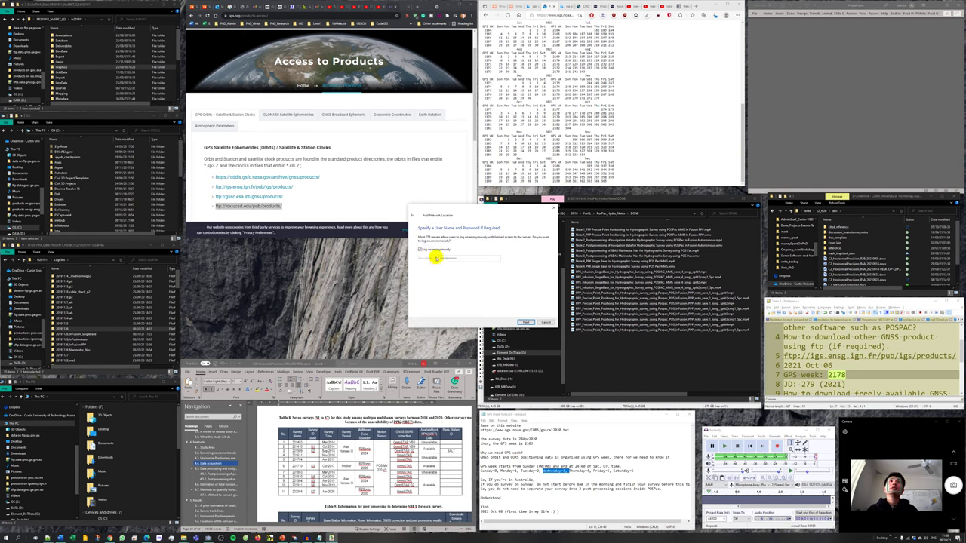
{"action": "left_click", "coordinate": [528, 321]}
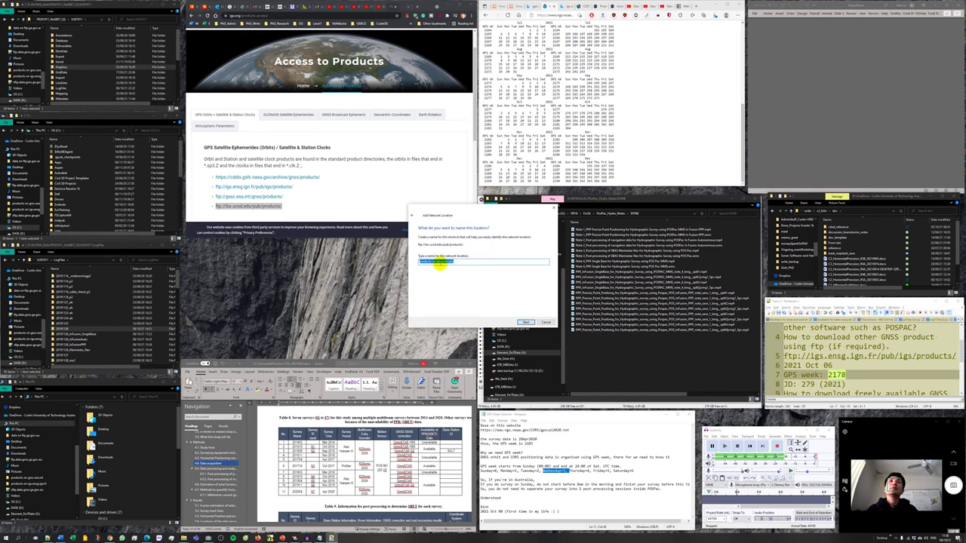
{"action": "left_click", "coordinate": [524, 320]}
{"action": "left_click", "coordinate": [524, 321]}
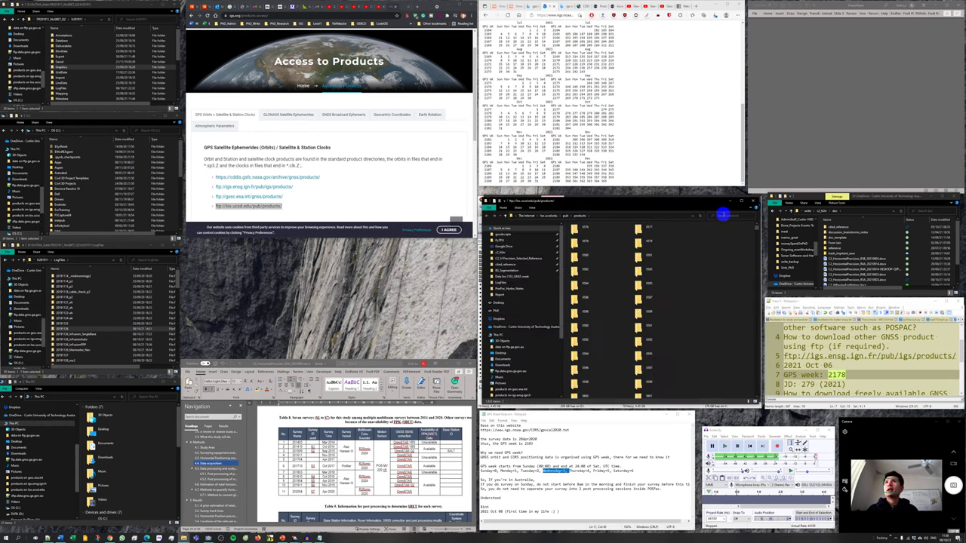
Step: Find and open the 2178 folder in the lox.ucsd.edu products, and filter it with *21783* for Wednesday's files
{"action": "left_click", "coordinate": [722, 218]}
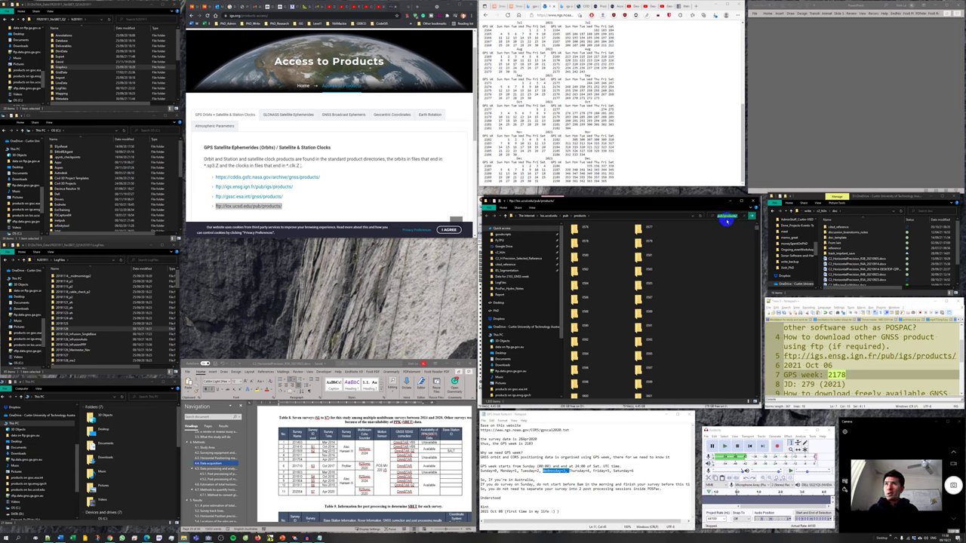
{"action": "type", "text": "2178"}
{"action": "key", "text": "Return"}
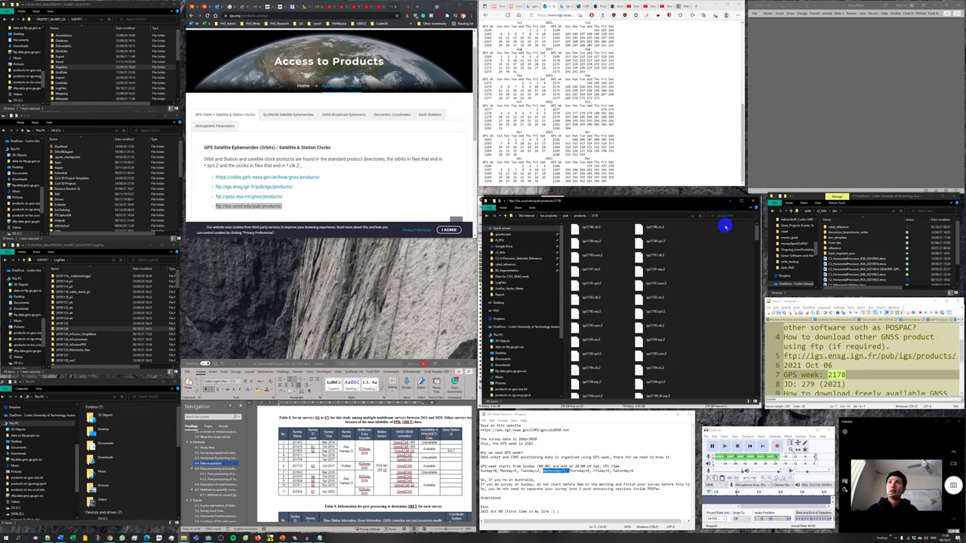
{"action": "left_click", "coordinate": [724, 218]}
{"action": "left_click", "coordinate": [722, 229]}
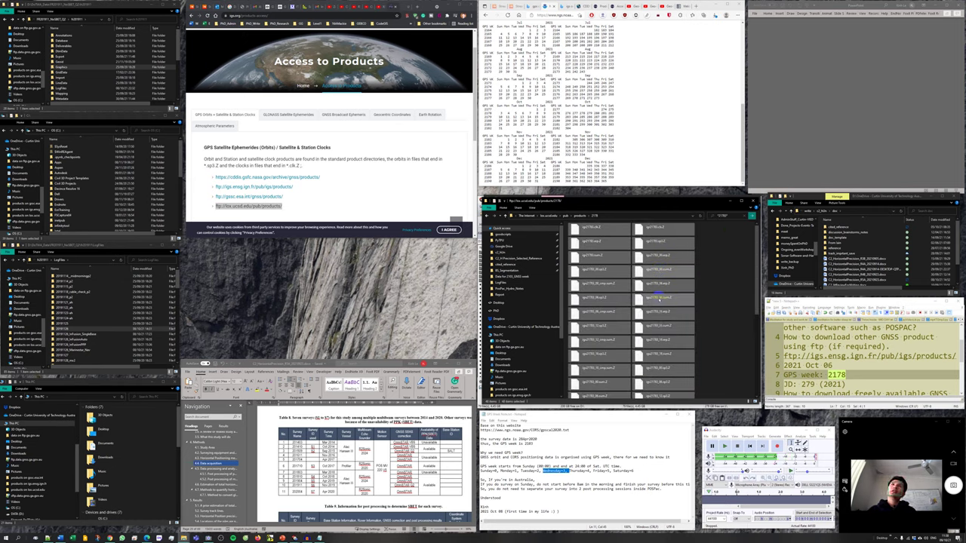
Step: Review the lox.ucsd.edu, igs.ensg.ign.fr and gssc.esa.int FTP addresses on the IGS Access to Products page
{"action": "left_click_drag", "start_coordinate": [282, 206], "coordinate": [204, 209]}
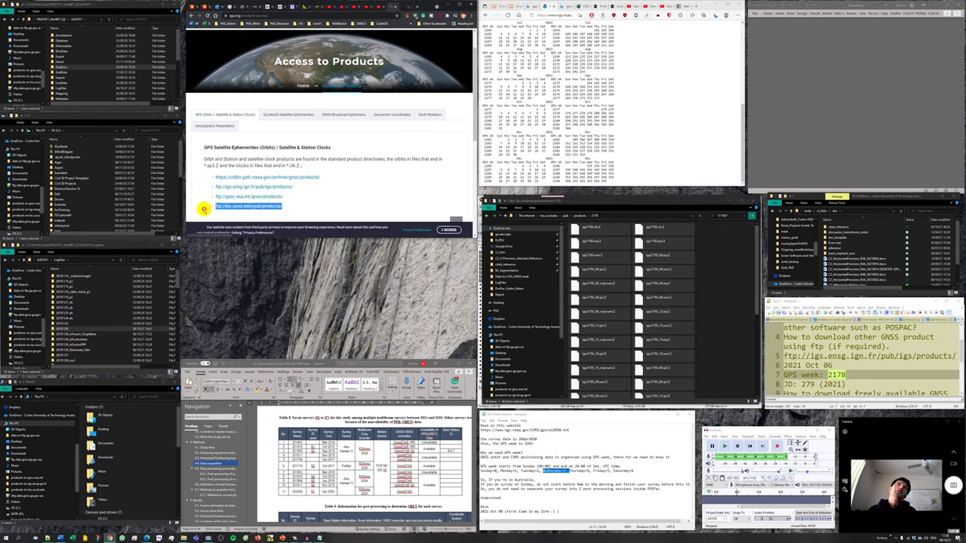
{"action": "left_click", "coordinate": [287, 211]}
{"action": "left_click_drag", "start_coordinate": [300, 185], "coordinate": [208, 187]}
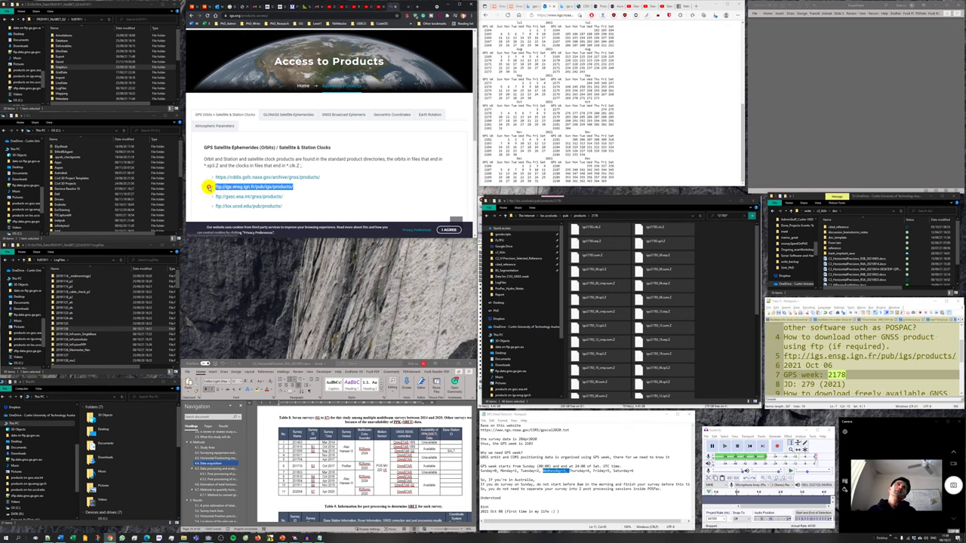
{"action": "left_click_drag", "start_coordinate": [302, 197], "coordinate": [205, 198]}
{"action": "left_click", "coordinate": [319, 201]}
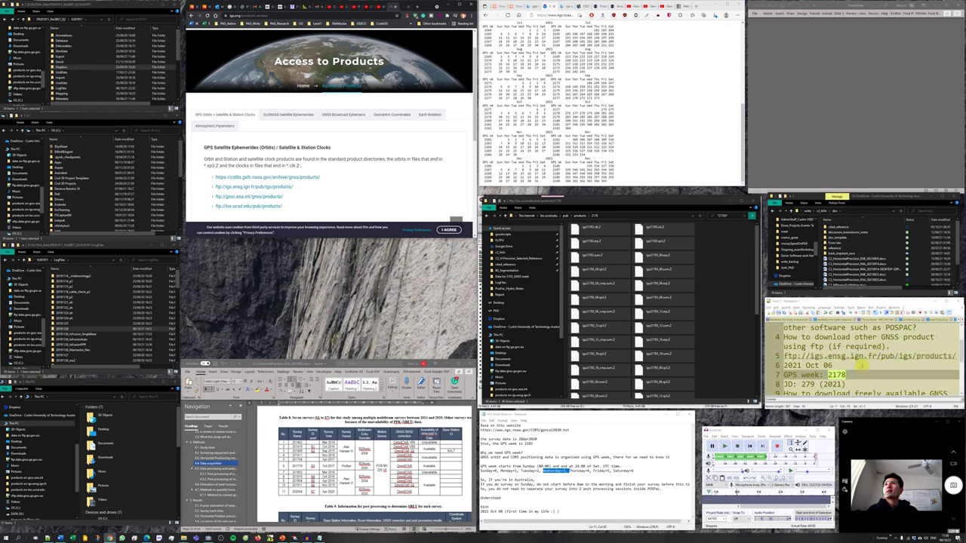
Step: Go to the last topic in the Notepad++ notes, on downloading freely available GNSS CORS observation data in Australia
{"action": "left_click", "coordinate": [859, 365]}
{"action": "scroll", "coordinate": [859, 365], "scroll_direction": "down", "scroll_amount": 1}
{"action": "left_click", "coordinate": [855, 370]}
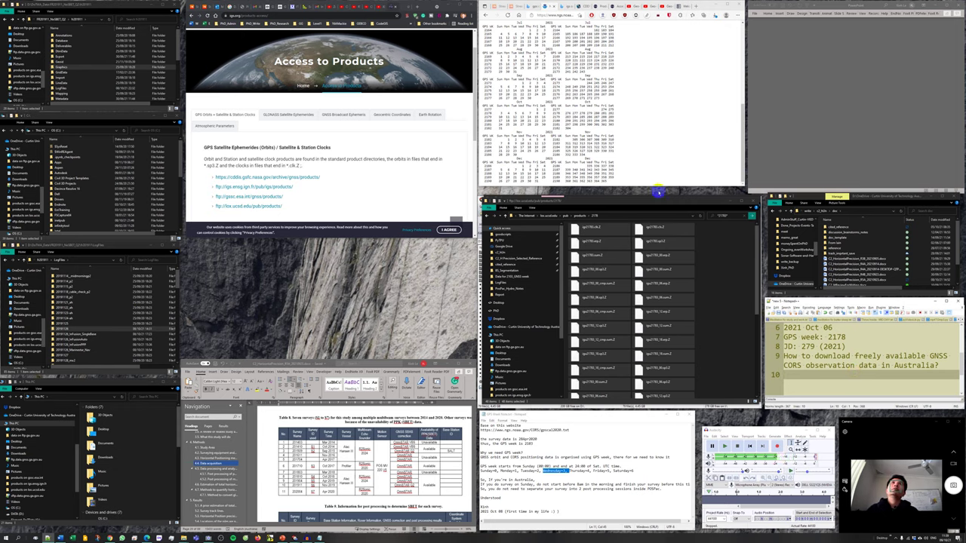
Step: Search Google in a new browser tab for "cors network australia" and show the image results
{"action": "left_click", "coordinate": [421, 7]}
{"action": "type", "text": "CORS"}
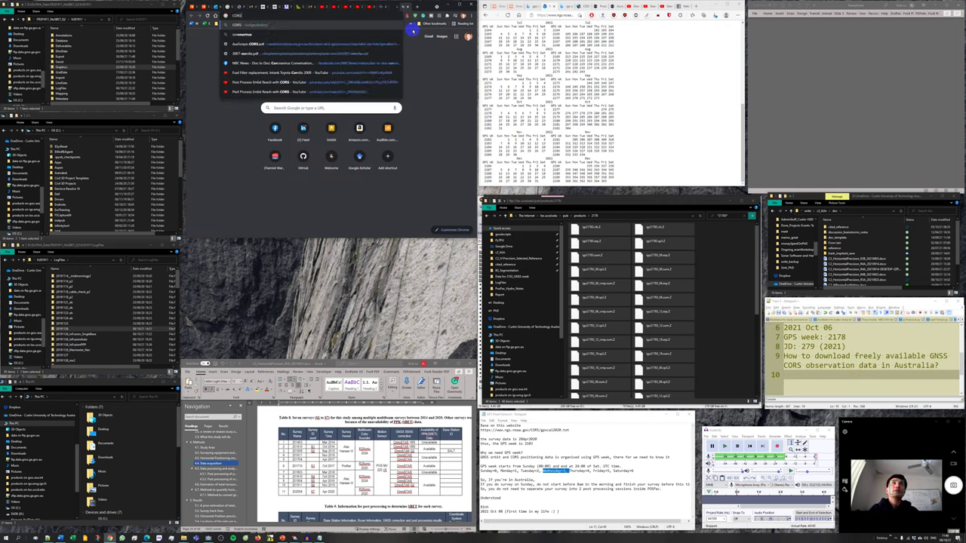
{"action": "type", "text": " network in a"}
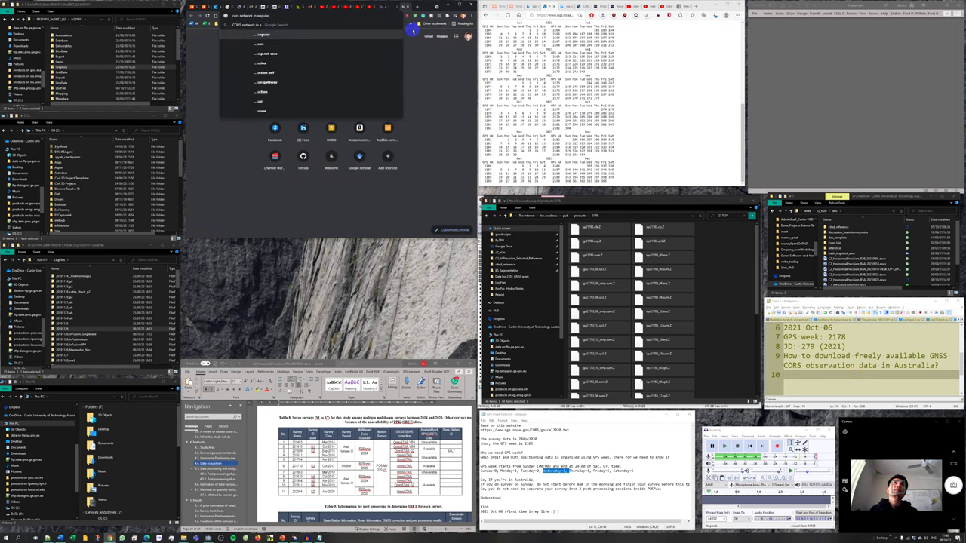
{"action": "type", "text": "us"}
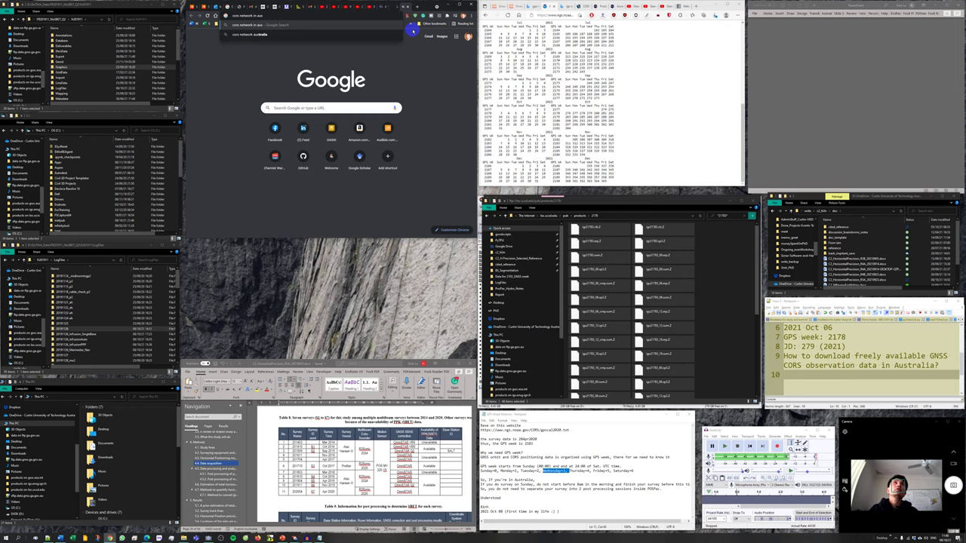
{"action": "left_click", "coordinate": [412, 33]}
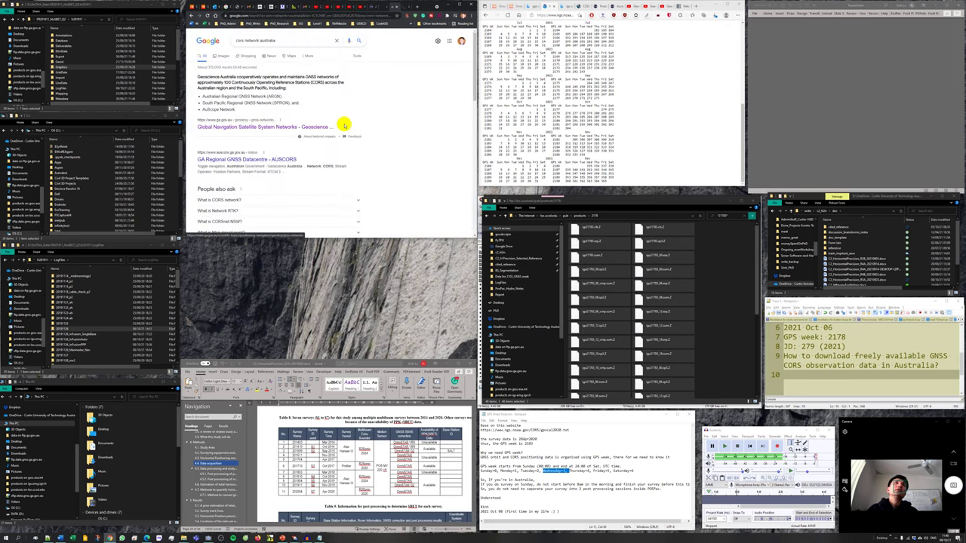
{"action": "left_click", "coordinate": [221, 55]}
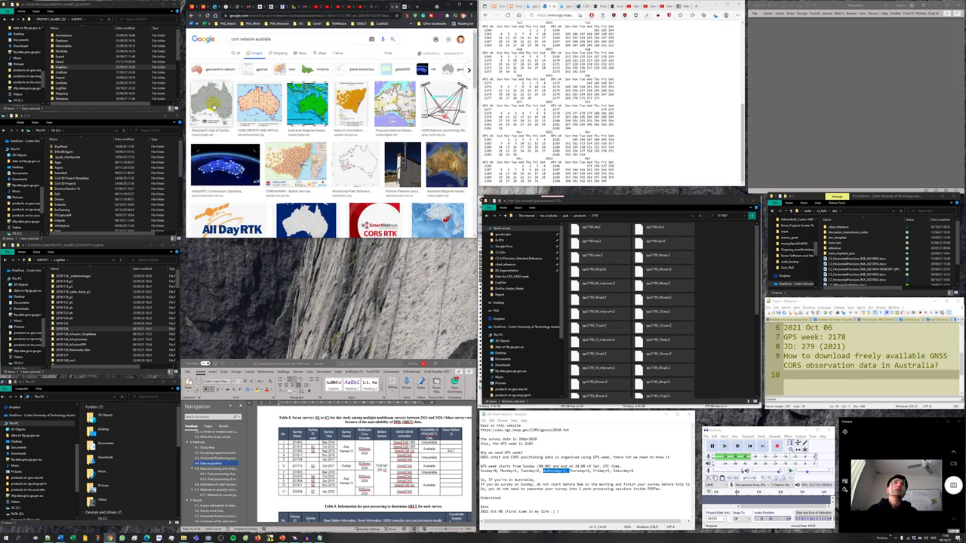
Step: Review the Geoscience Australia page on Global Navigation Satellite System Networks, down to its station coordinates, data and site log links
{"action": "key", "text": "ctrl+Tab"}
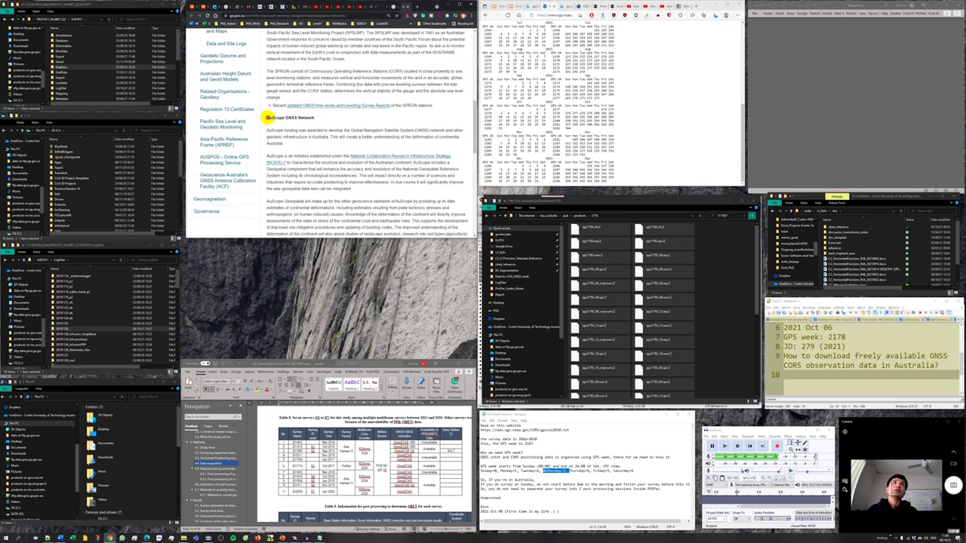
{"action": "scroll", "coordinate": [347, 121], "scroll_direction": "down", "scroll_amount": 5}
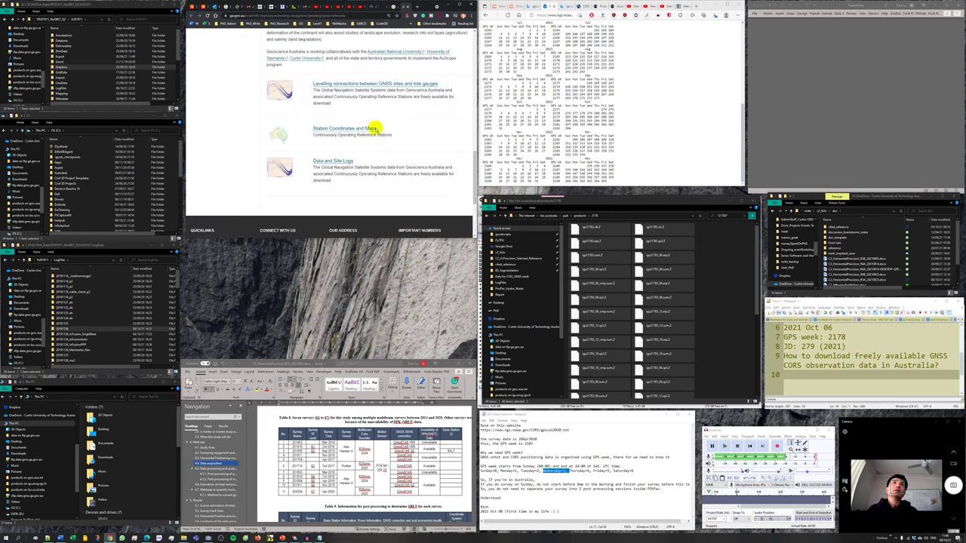
{"action": "scroll", "coordinate": [327, 163], "scroll_direction": "up", "scroll_amount": 1}
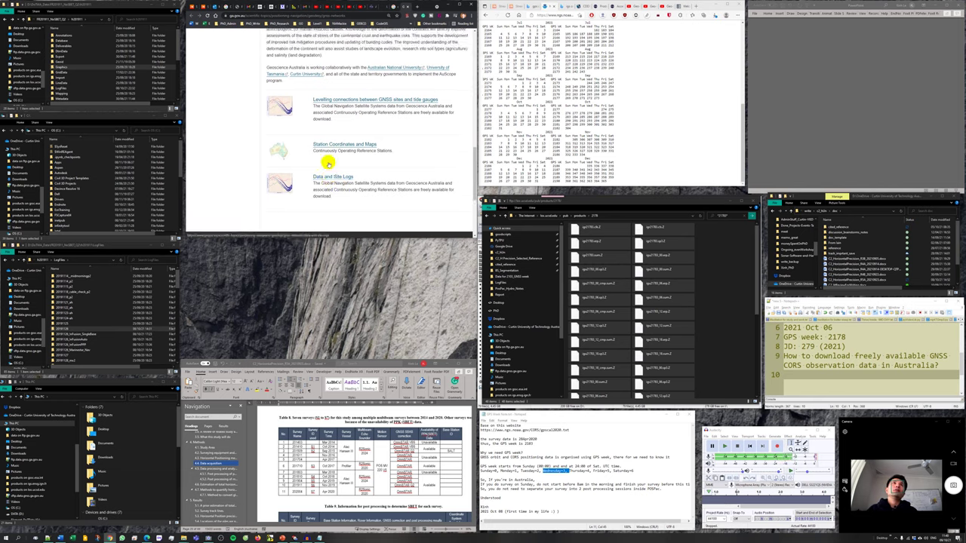
{"action": "scroll", "coordinate": [328, 163], "scroll_direction": "up", "scroll_amount": 10}
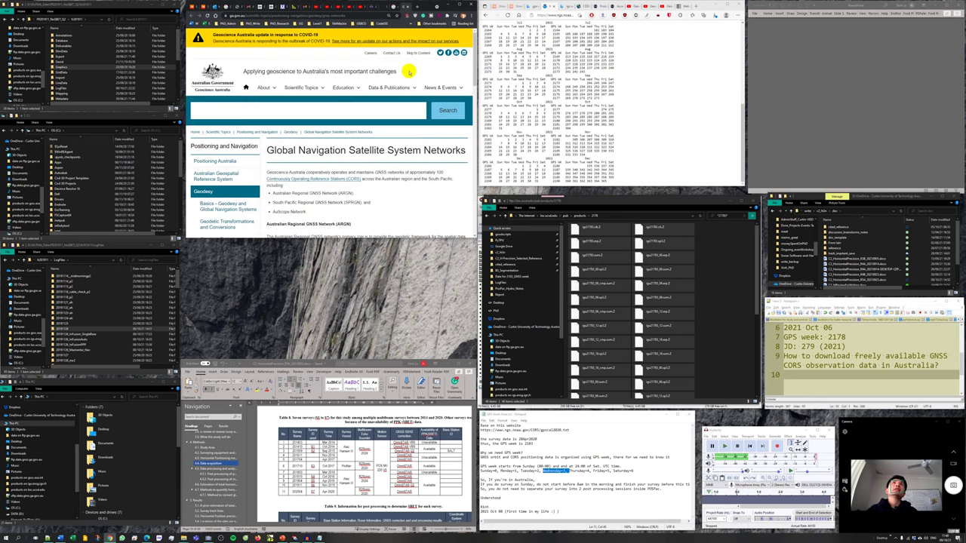
Step: Find the open Applanix SmartBase map among the browser tabs and zoom in on the area around station HIL1
{"action": "key", "text": "alt+Left"}
{"action": "key", "text": "alt+Left"}
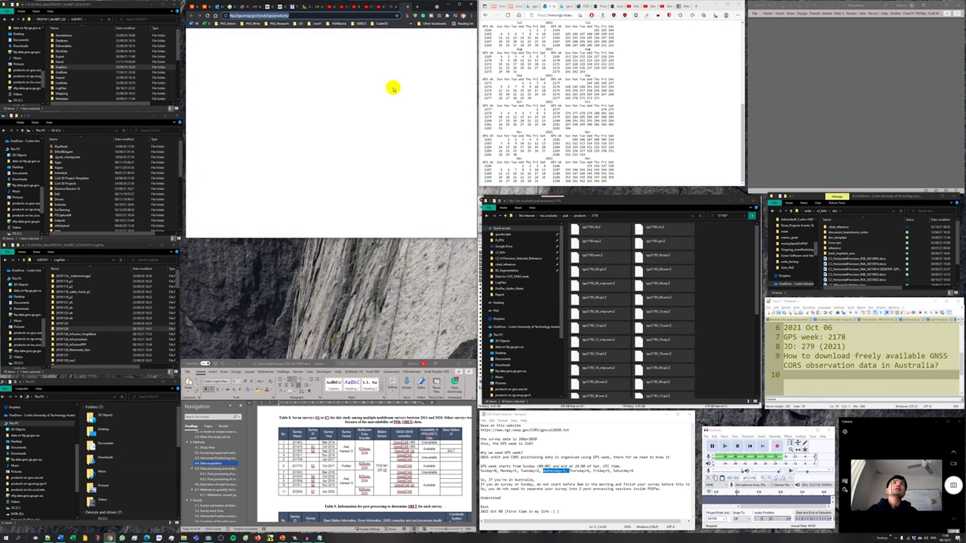
{"action": "key", "text": "alt+Left"}
{"action": "key", "text": "alt+Left"}
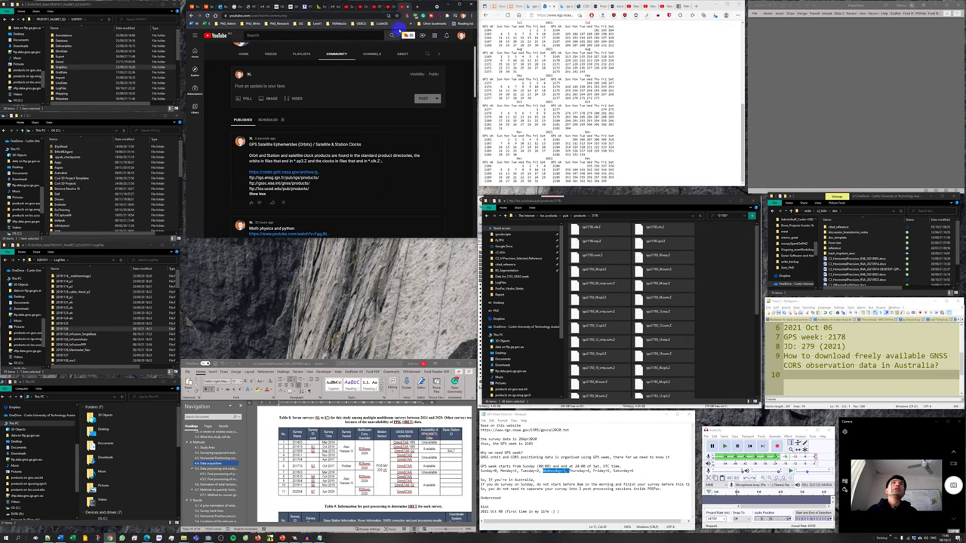
{"action": "left_click", "coordinate": [389, 8]}
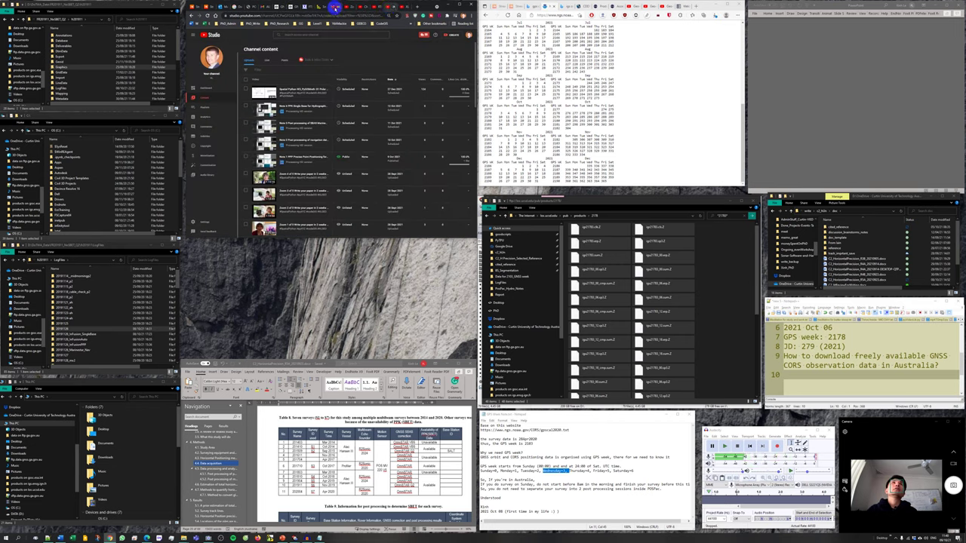
{"action": "left_click", "coordinate": [322, 8]}
{"action": "left_click", "coordinate": [336, 7]}
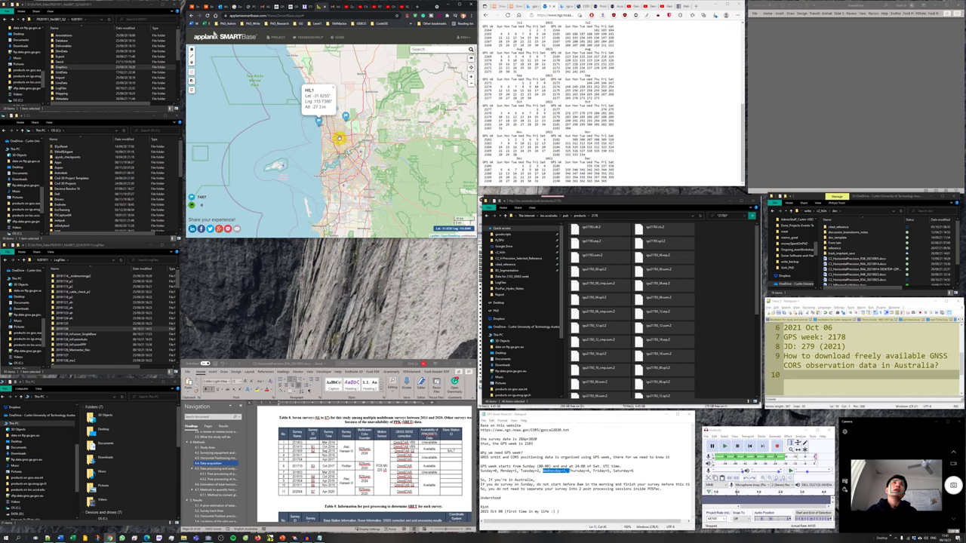
{"action": "scroll", "coordinate": [343, 139], "scroll_direction": "up", "scroll_amount": 2}
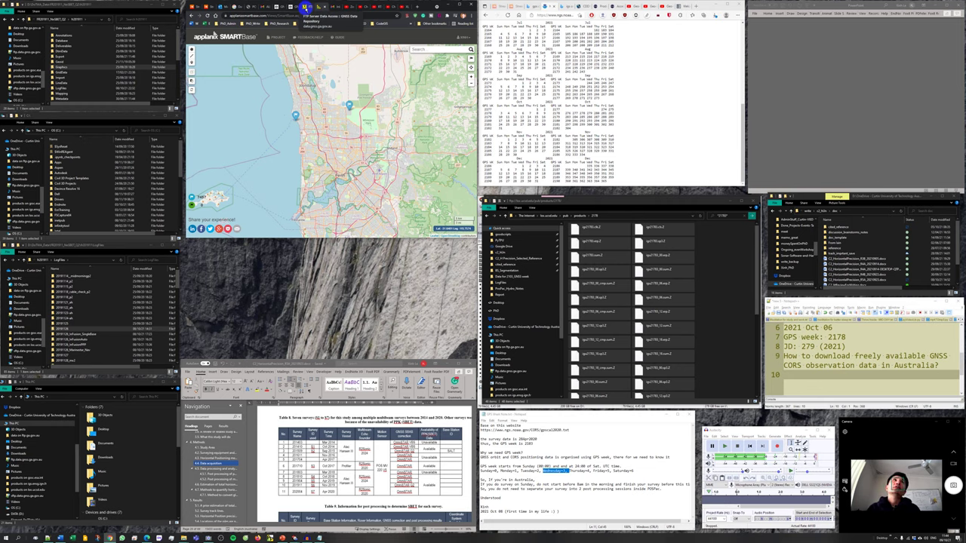
Step: Copy the GNSS Data Repository's FTP Server page link into the YouTube community post on GPS satellite ephemerides under "In Australia", and publish the edit
{"action": "left_click", "coordinate": [304, 7]}
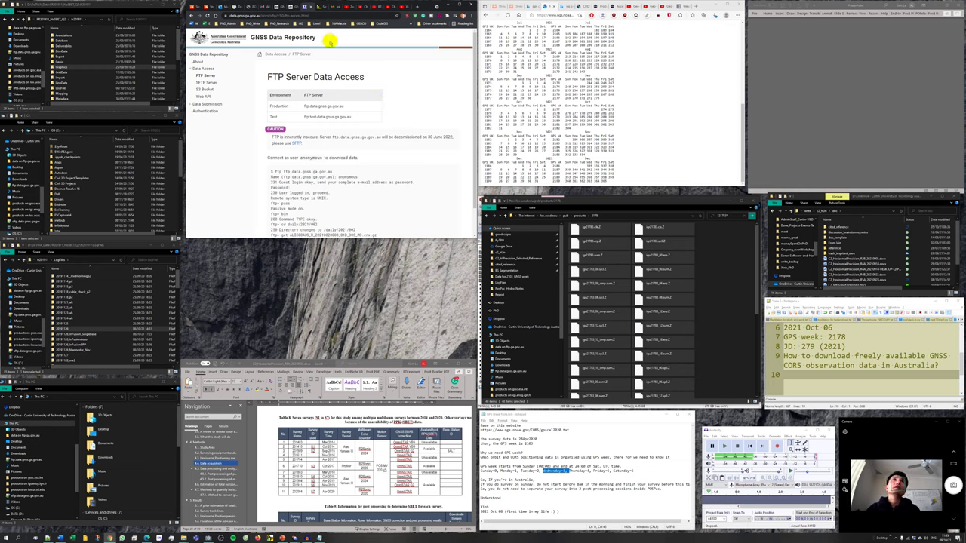
{"action": "left_click", "coordinate": [325, 16]}
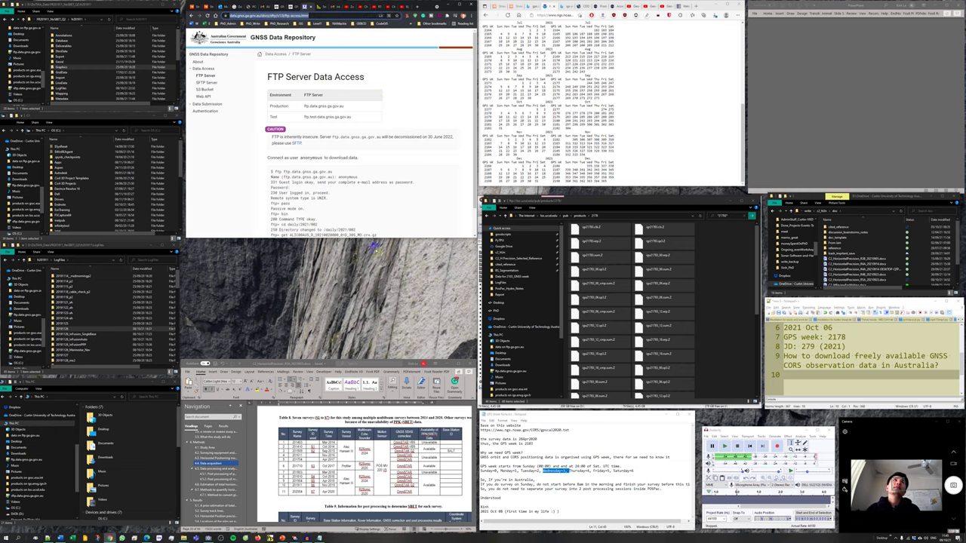
{"action": "left_click", "coordinate": [403, 7]}
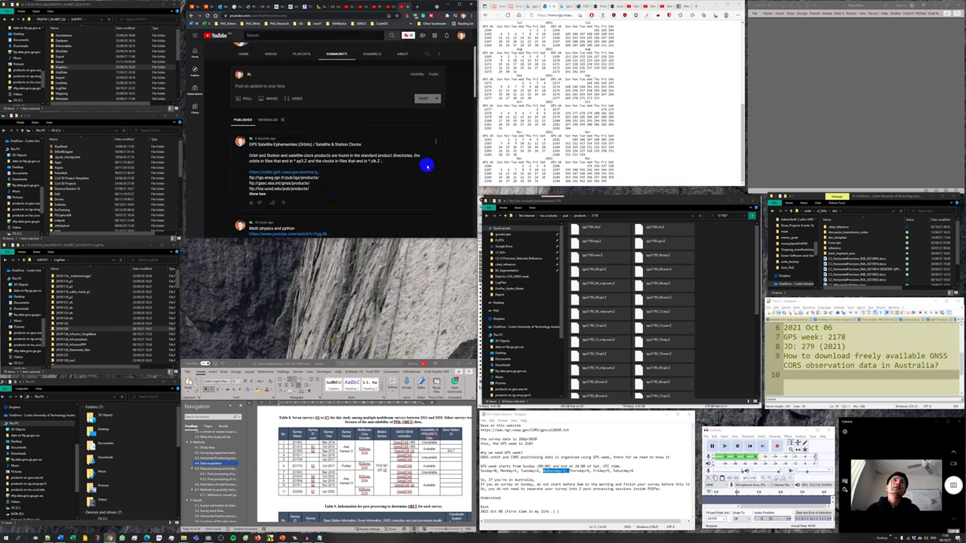
{"action": "left_click", "coordinate": [436, 141]}
{"action": "left_click", "coordinate": [446, 151]}
{"action": "type", "text": "in Australia"}
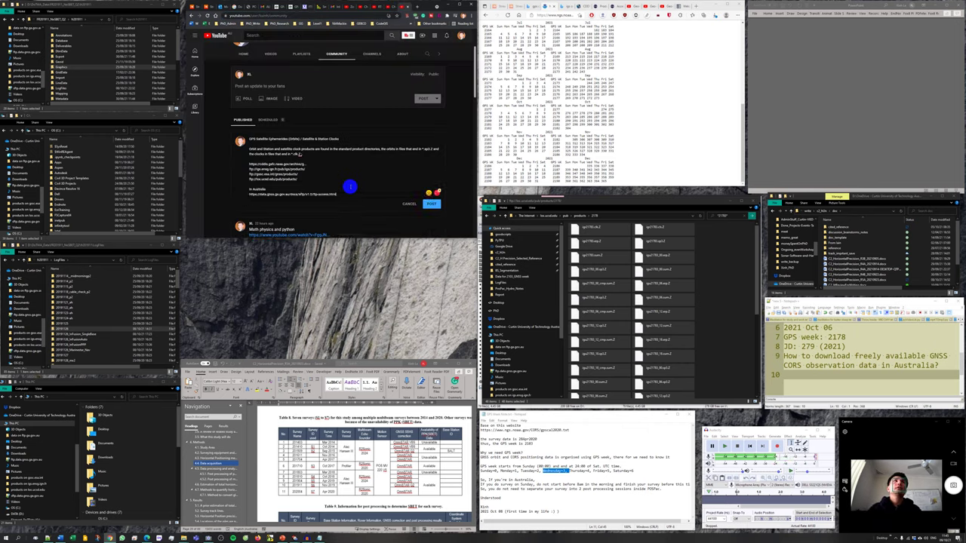
{"action": "left_click", "coordinate": [430, 200]}
Step: Return to the FTP Server Data Access page and open the ftp.data.gnss.ga.gov.au network location in File Explorer
{"action": "key", "text": "ctrl+tab"}
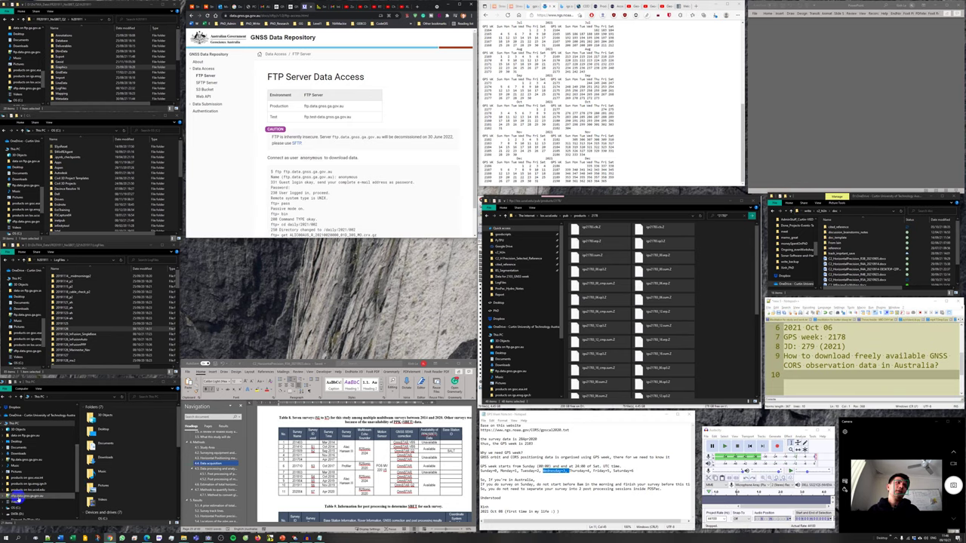
{"action": "left_click", "coordinate": [30, 499]}
{"action": "left_click", "coordinate": [28, 460]}
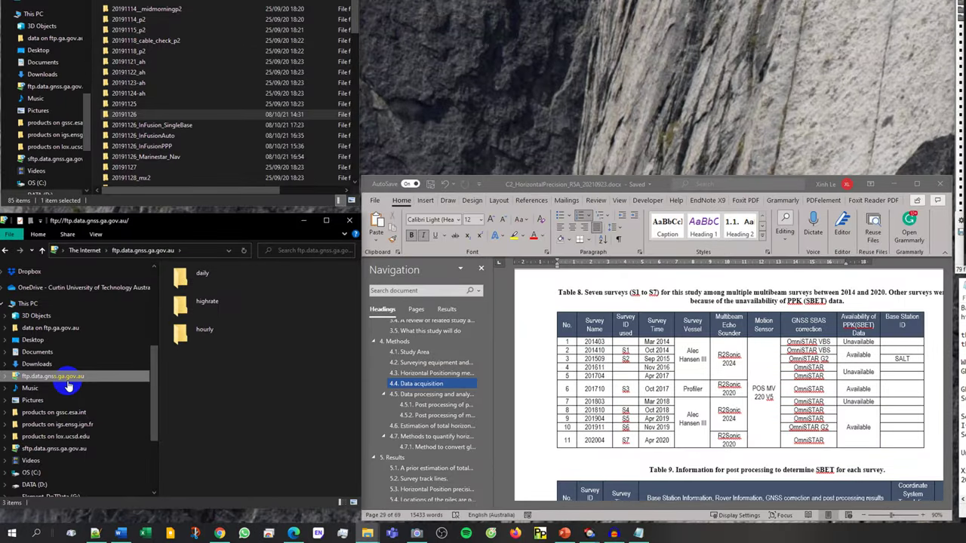
{"action": "scroll", "coordinate": [68, 385], "scroll_direction": "down", "scroll_amount": 1}
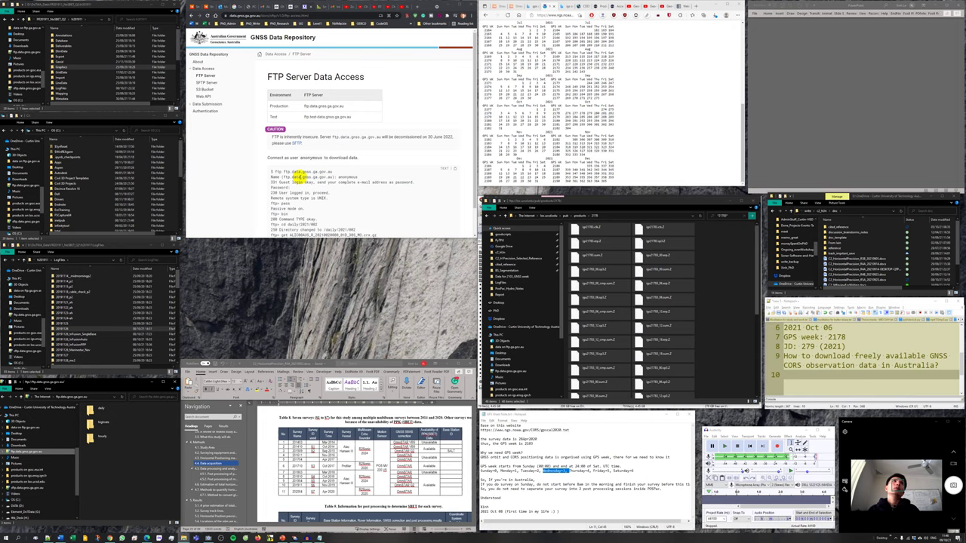
Step: Copy the production FTP server address from the web page into line 10 of the Notepad++ notes as ftp://ftp.data.gnss.ga.gov.au
{"action": "double_click", "coordinate": [317, 106]}
{"action": "key", "text": "ctrl+c"}
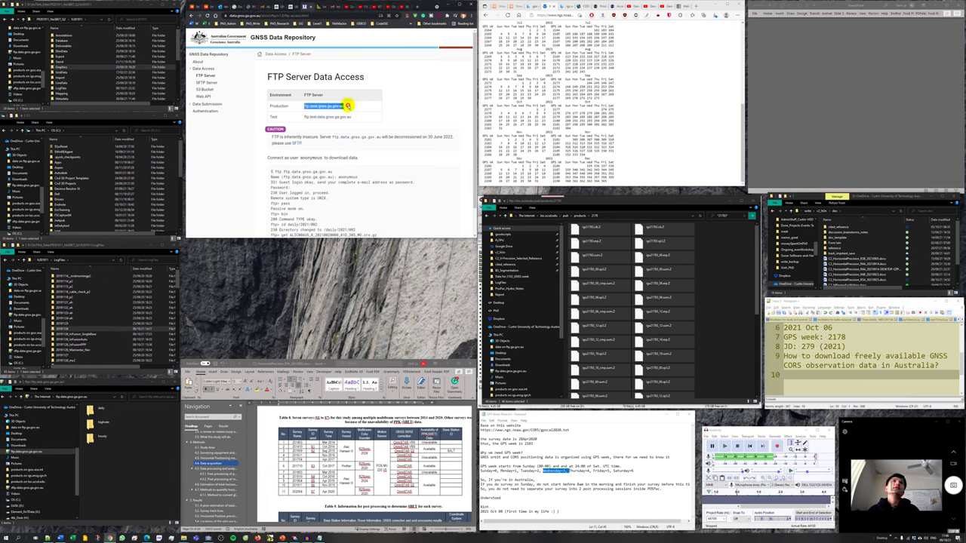
{"action": "left_click", "coordinate": [807, 374]}
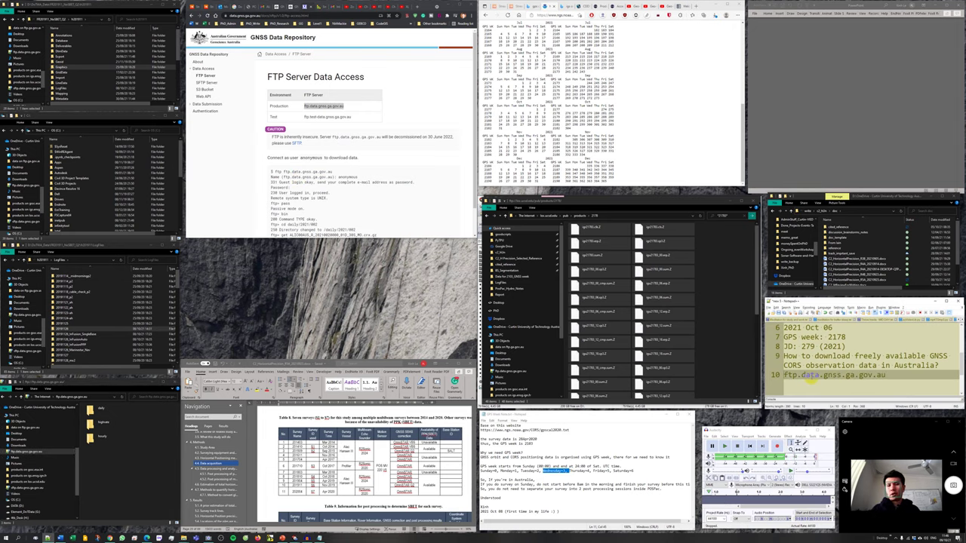
{"action": "type", "text": "f"}
{"action": "key", "text": "ctrl+v"}
{"action": "left_click", "coordinate": [788, 375]}
{"action": "type", "text": "tp://"}
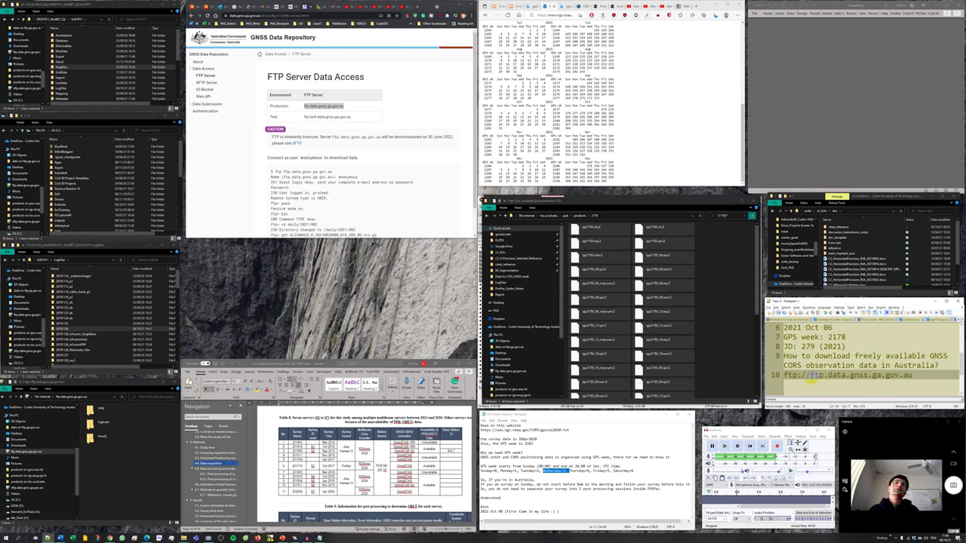
Step: View the properties of the ftp.data.gnss.ga.gov.au network location in File Explorer, and close them
{"action": "left_click", "coordinate": [89, 470]}
{"action": "right_click", "coordinate": [27, 451]}
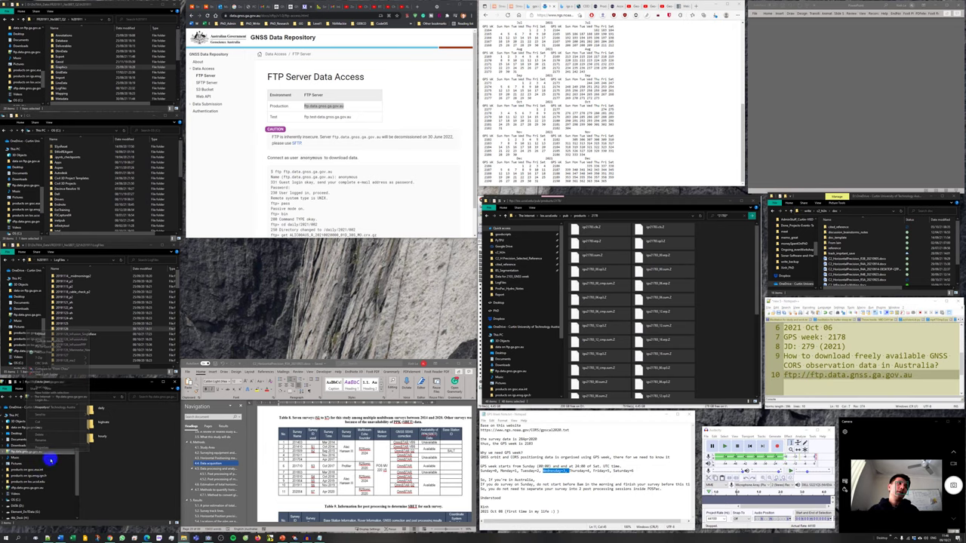
{"action": "left_click", "coordinate": [64, 447]}
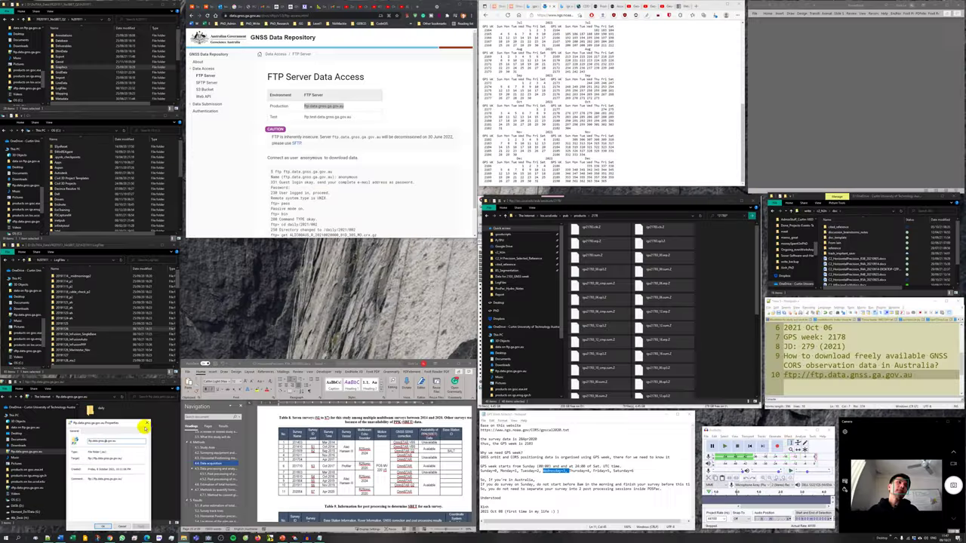
{"action": "left_click", "coordinate": [293, 302]}
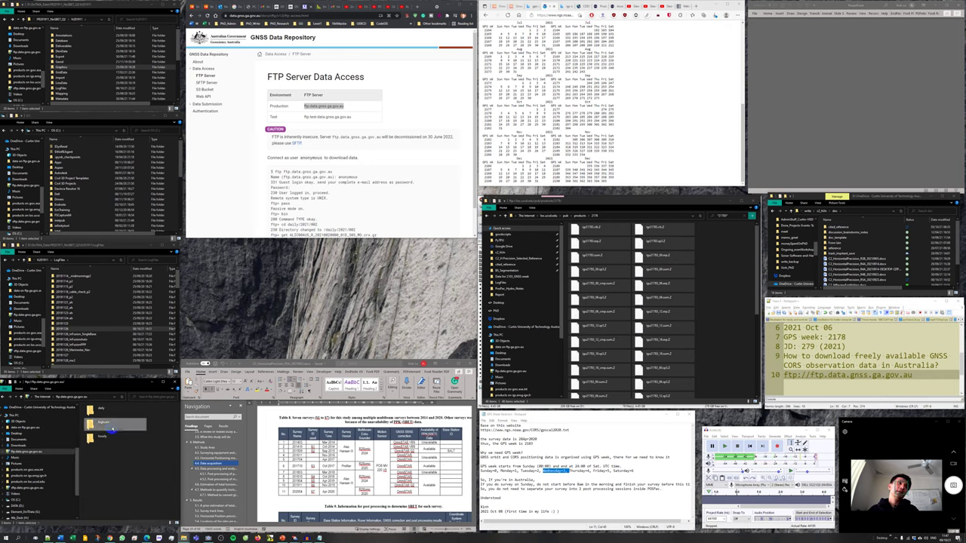
Step: Copy the FTP folder address and open ftp://ftp.data.gnss.ga.gov.au in the File Explorer window showing the 2178 products
{"action": "left_click", "coordinate": [94, 395]}
{"action": "key", "text": "ctrl+c"}
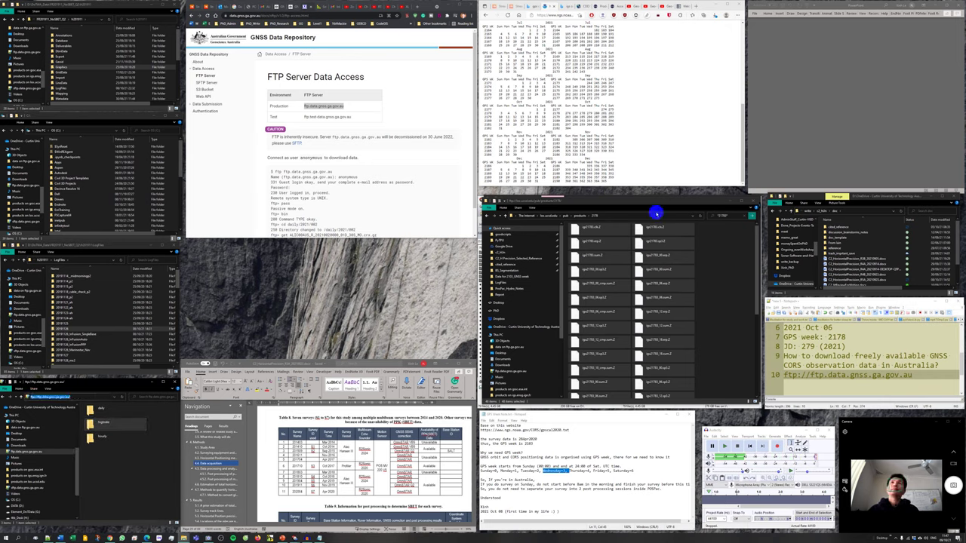
{"action": "left_click", "coordinate": [656, 214]}
{"action": "key", "text": "ctrl+v"}
{"action": "key", "text": "Return"}
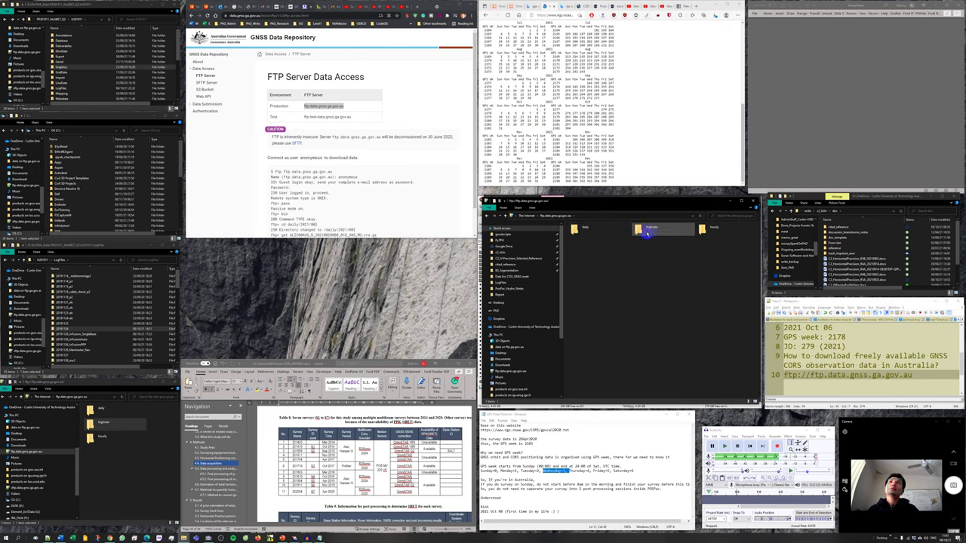
Step: Review the GNSS Data Repository's FTP Server, About and Data Access pages, and the Global Navigation Satellite System Data Centre page
{"action": "left_click", "coordinate": [428, 200]}
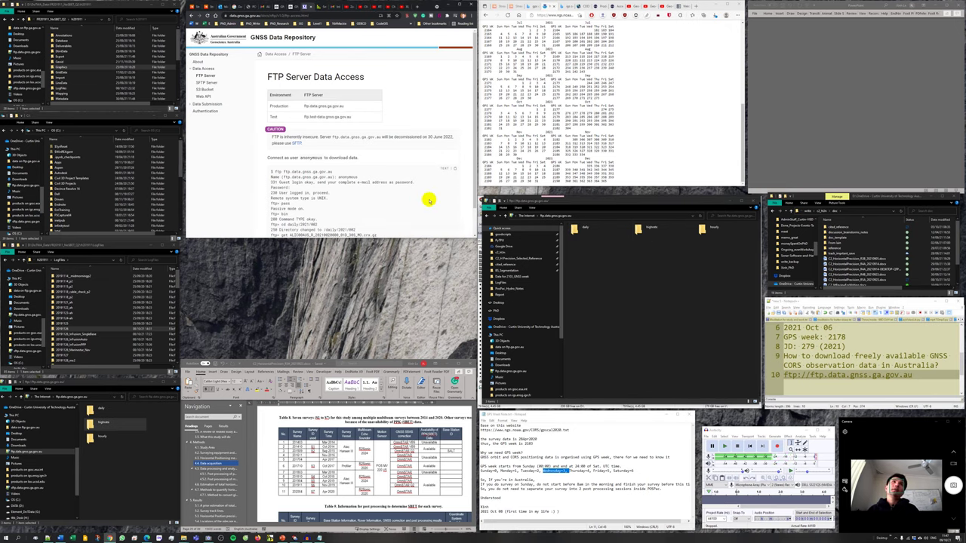
{"action": "scroll", "coordinate": [378, 185], "scroll_direction": "down", "scroll_amount": 1}
{"action": "scroll", "coordinate": [372, 182], "scroll_direction": "up", "scroll_amount": 1}
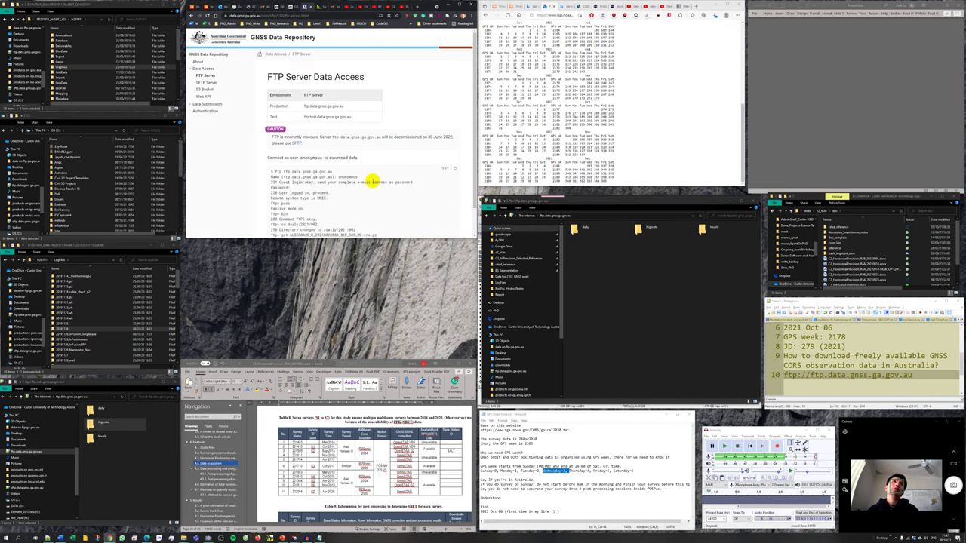
{"action": "scroll", "coordinate": [372, 181], "scroll_direction": "down", "scroll_amount": 1}
{"action": "scroll", "coordinate": [372, 181], "scroll_direction": "up", "scroll_amount": 1}
{"action": "left_click", "coordinate": [201, 64]}
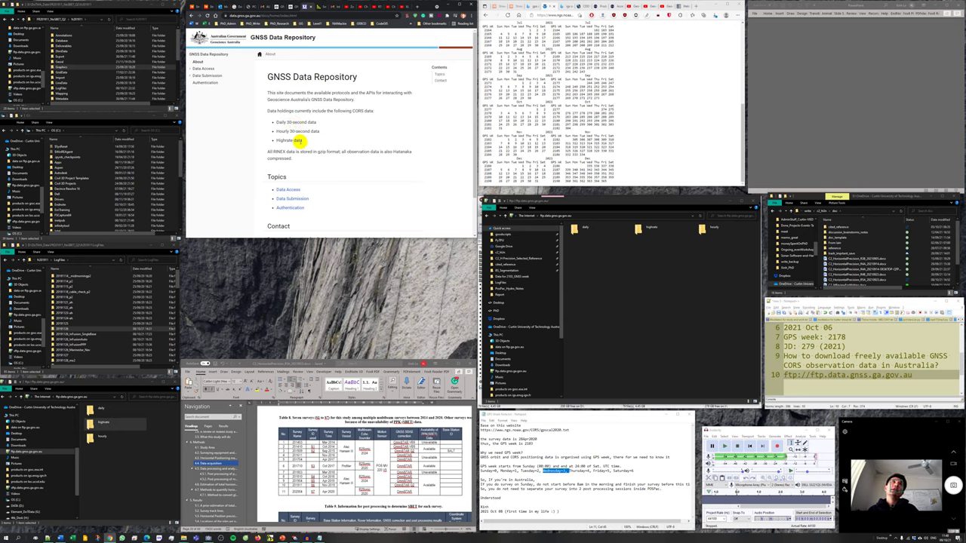
{"action": "left_click", "coordinate": [201, 69]}
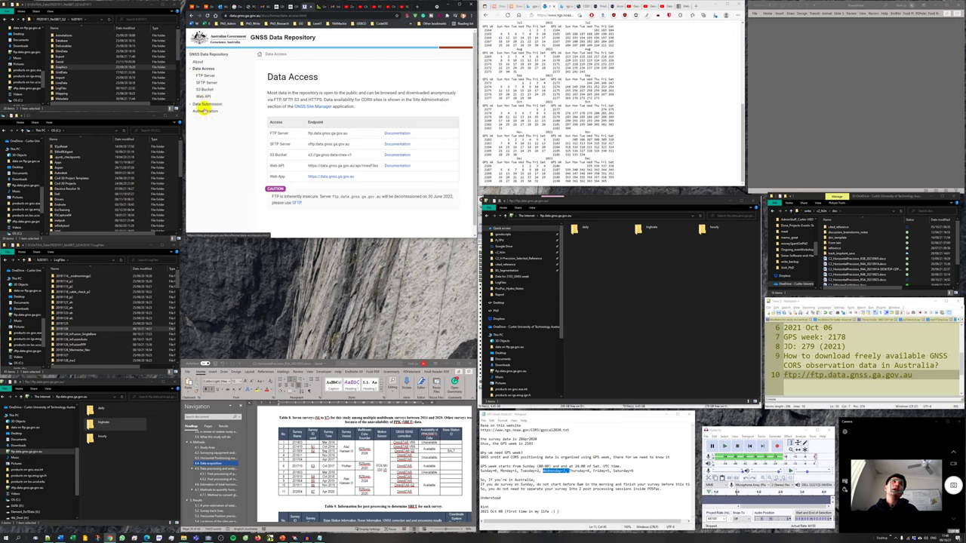
{"action": "left_click", "coordinate": [198, 64]}
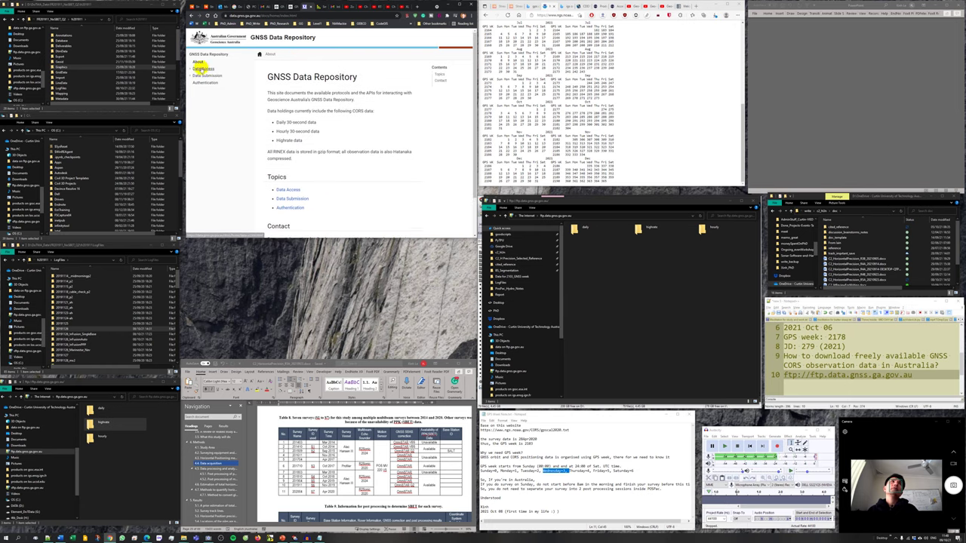
{"action": "left_click", "coordinate": [291, 8]}
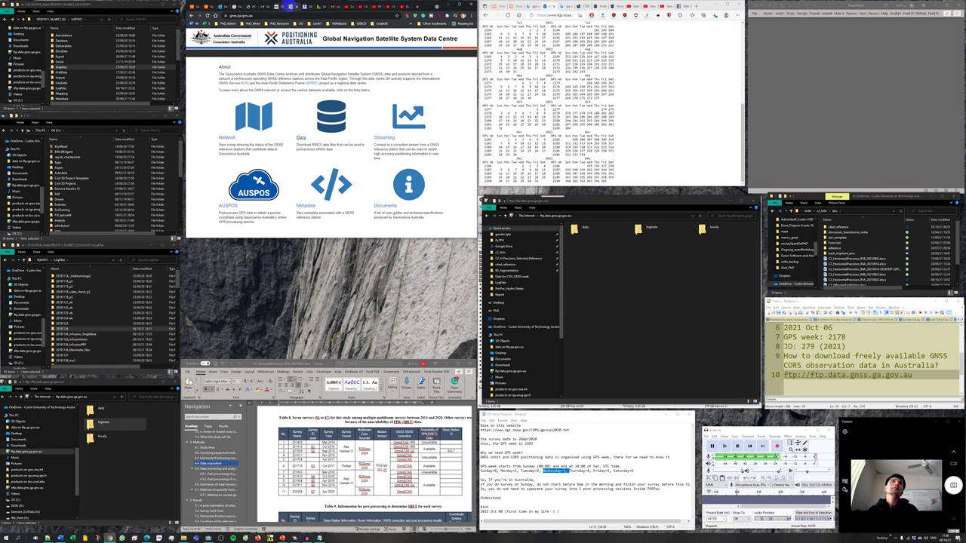
{"action": "left_click", "coordinate": [305, 7]}
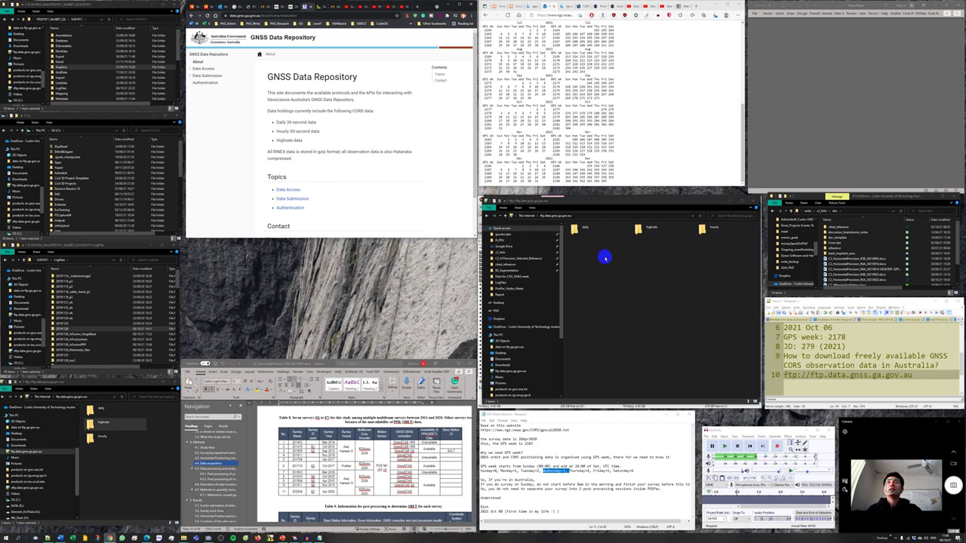
Step: Open the daily folder on the Geoscience Australia FTP server, and open its 2021 folder
{"action": "double_click", "coordinate": [604, 255]}
{"action": "left_click", "coordinate": [598, 276]}
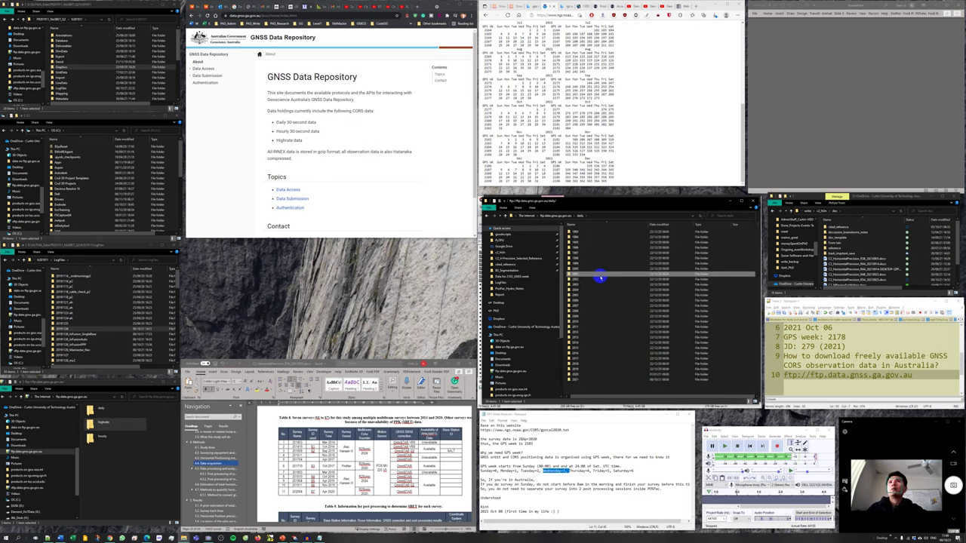
{"action": "left_click", "coordinate": [588, 232]}
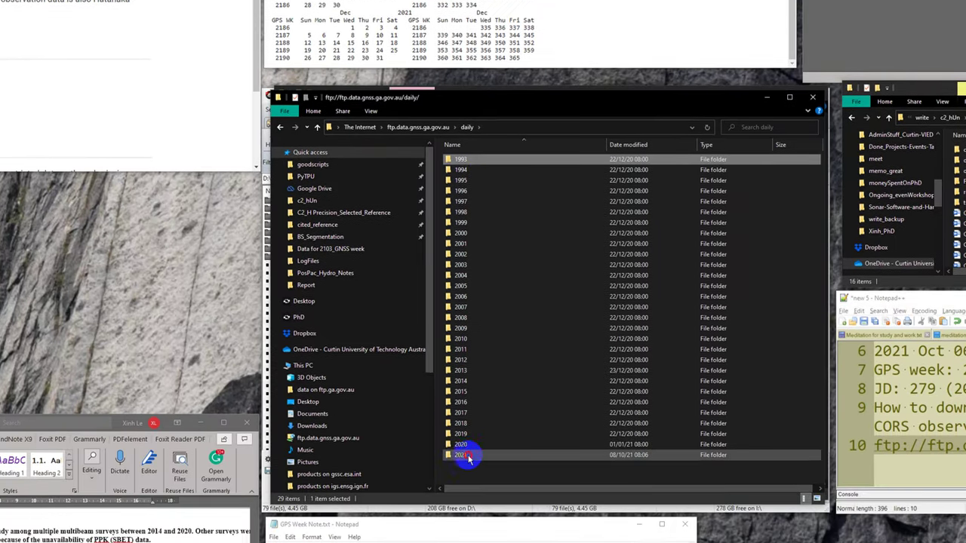
{"action": "left_click", "coordinate": [468, 444]}
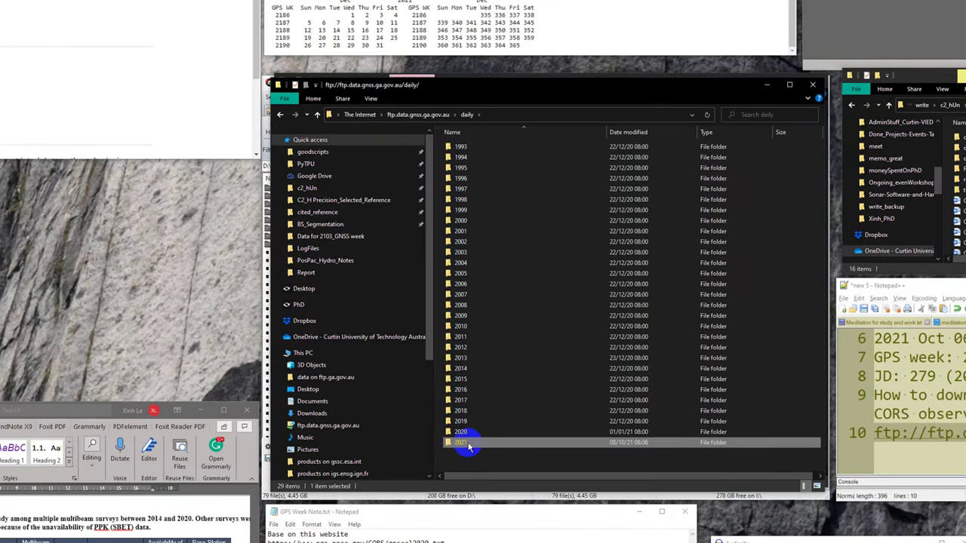
{"action": "double_click", "coordinate": [467, 445]}
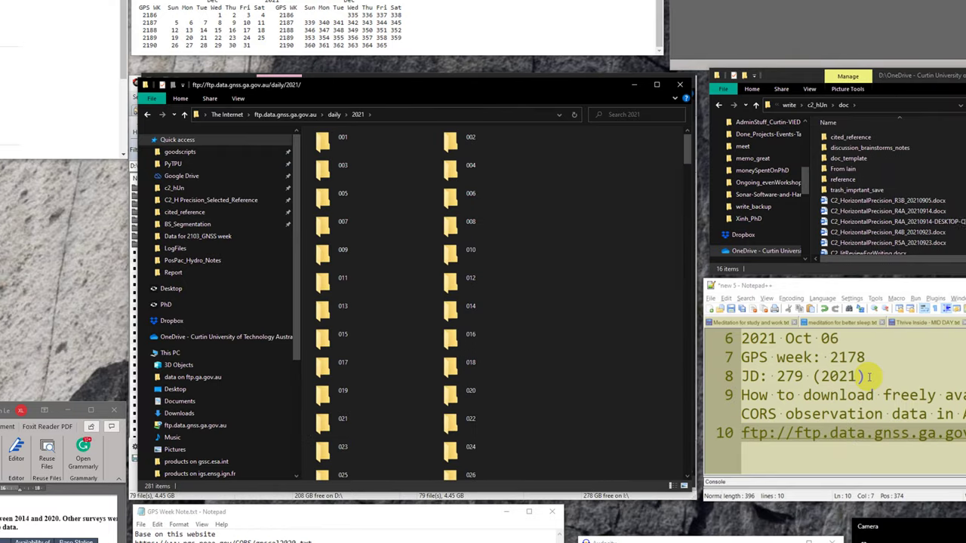
Step: Check the JD value in the notes, open the matching 279 folder inside 2021, and look through its station observation files
{"action": "left_click", "coordinate": [862, 376]}
{"action": "scroll", "coordinate": [866, 376], "scroll_direction": "up", "scroll_amount": 2}
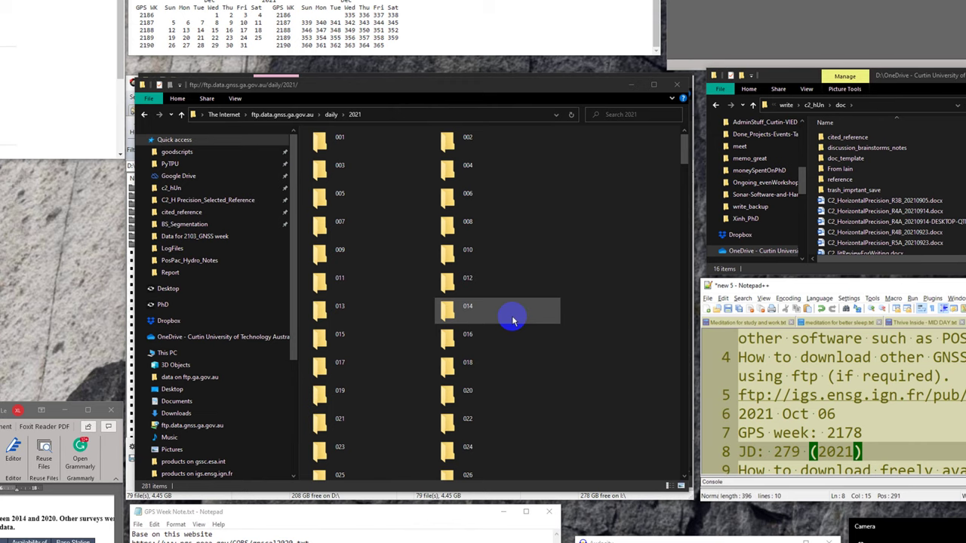
{"action": "left_click_drag", "start_coordinate": [513, 320], "coordinate": [494, 363]}
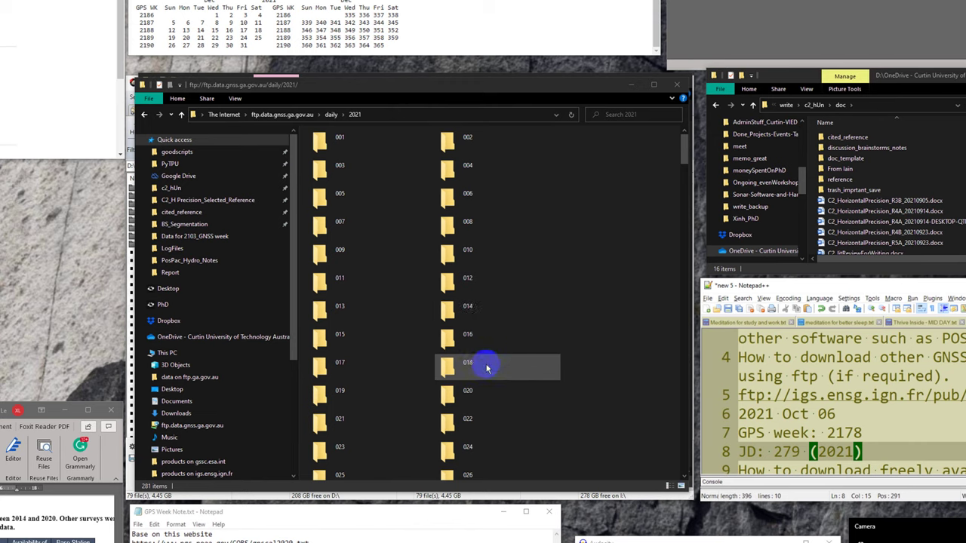
{"action": "left_click", "coordinate": [485, 369]}
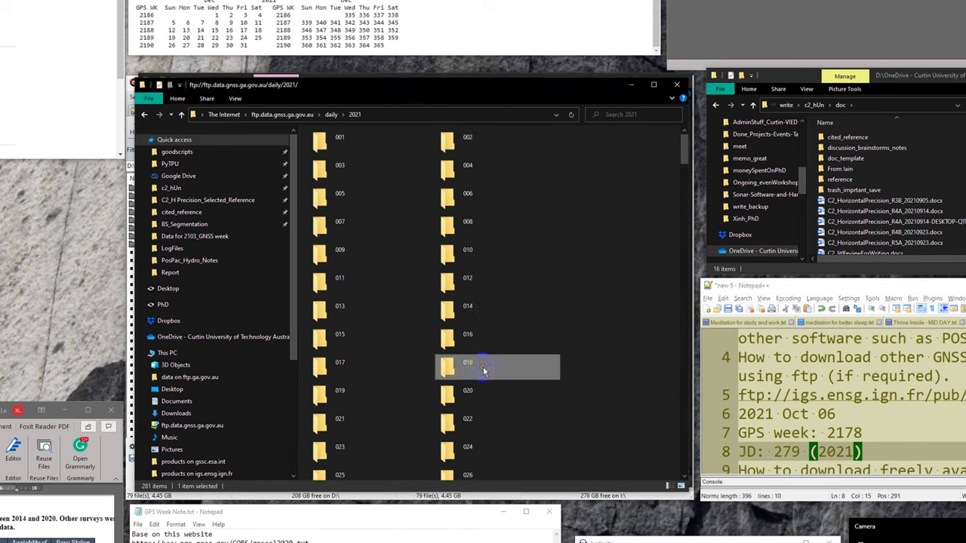
{"action": "scroll", "coordinate": [484, 369], "scroll_direction": "down", "scroll_amount": 20}
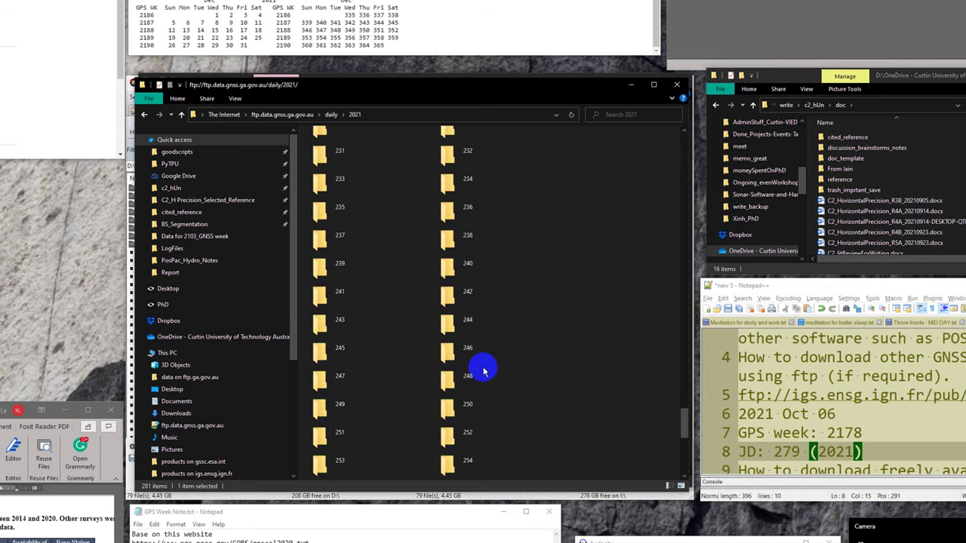
{"action": "scroll", "coordinate": [464, 418], "scroll_direction": "down", "scroll_amount": 3}
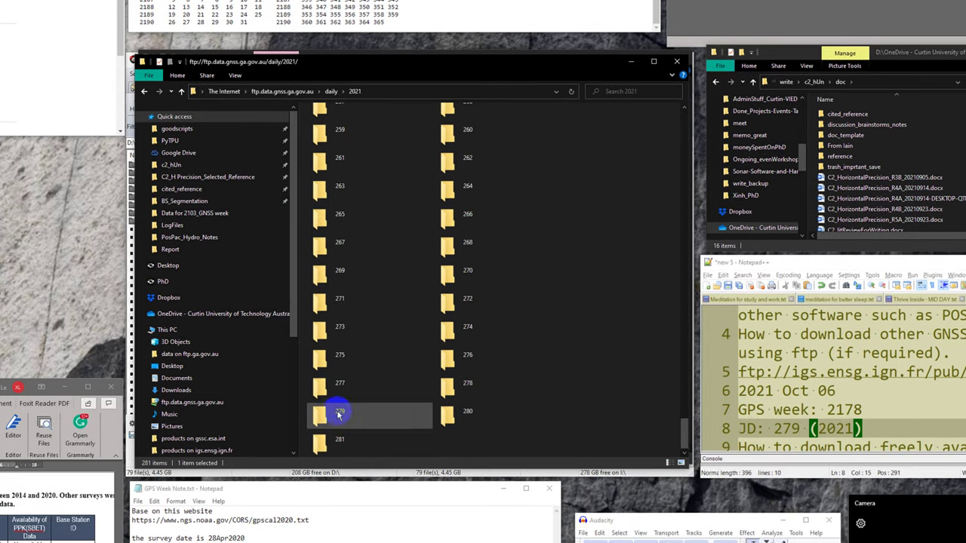
{"action": "double_click", "coordinate": [339, 413]}
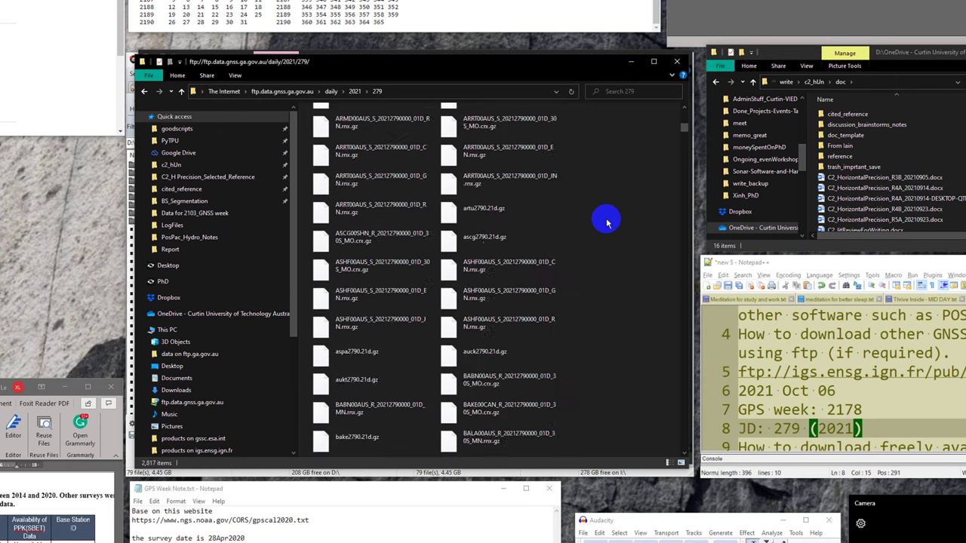
{"action": "scroll", "coordinate": [607, 223], "scroll_direction": "down", "scroll_amount": 20}
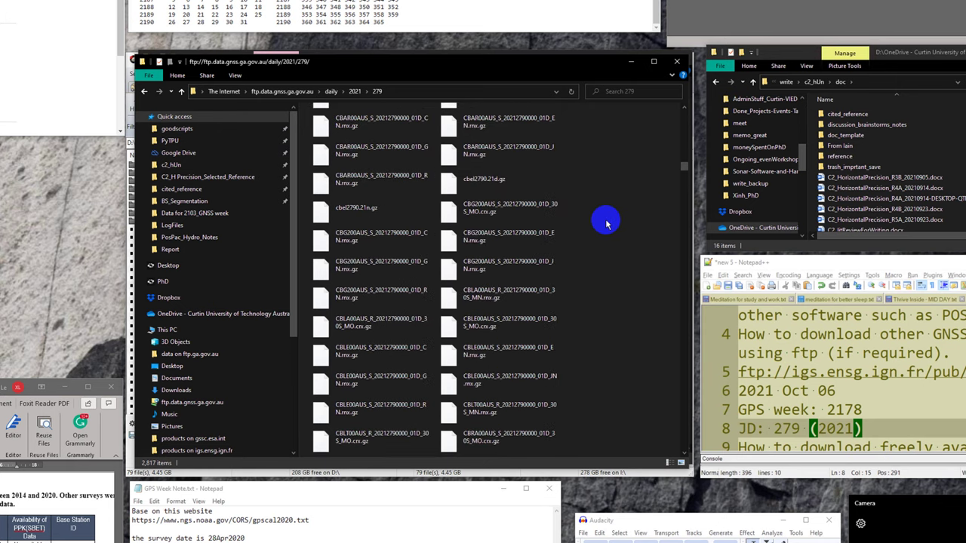
{"action": "scroll", "coordinate": [607, 223], "scroll_direction": "down", "scroll_amount": 15}
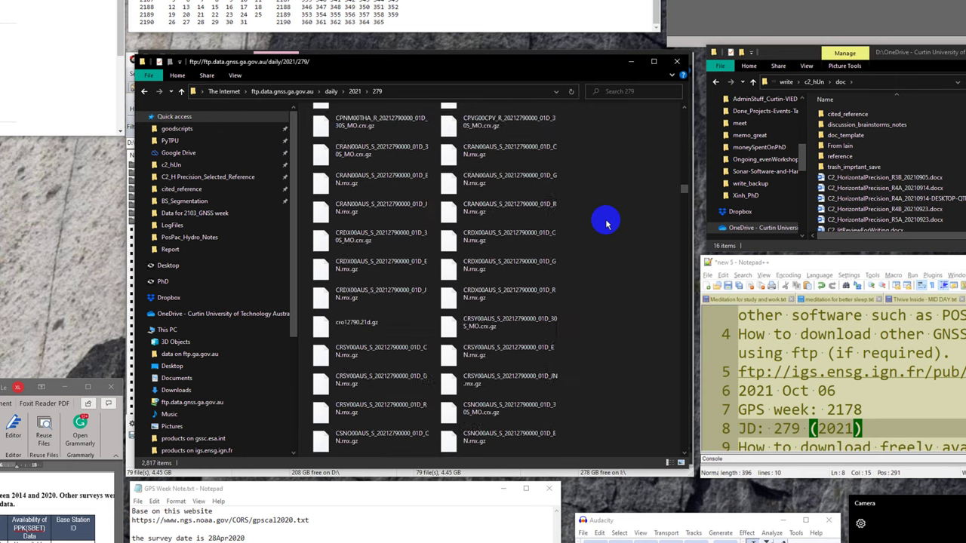
{"action": "scroll", "coordinate": [607, 223], "scroll_direction": "down", "scroll_amount": 20}
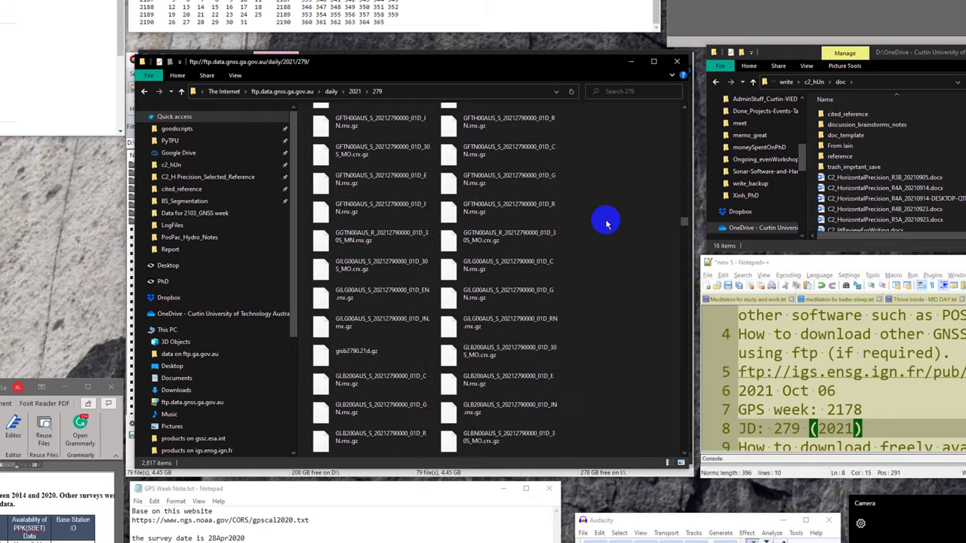
{"action": "scroll", "coordinate": [607, 223], "scroll_direction": "down", "scroll_amount": 20}
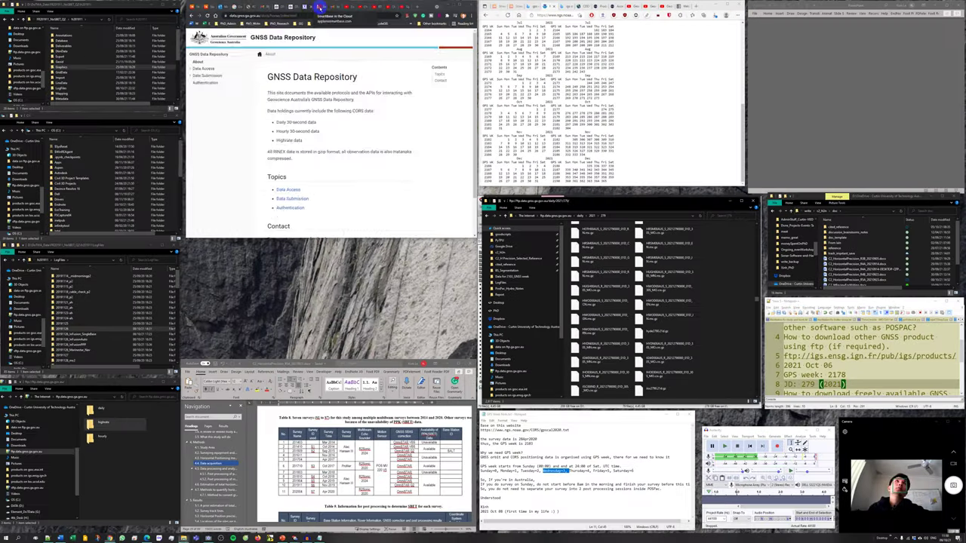
Step: View the Applanix SmartBase map in the browser, and search Google in a new tab for "geoscience australia cors network"
{"action": "left_click", "coordinate": [320, 7]}
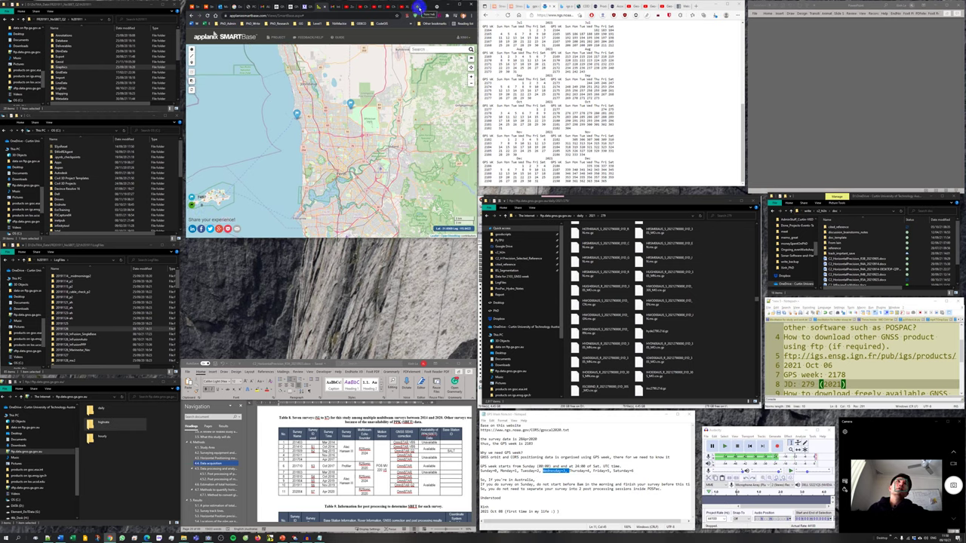
{"action": "left_click", "coordinate": [420, 7]}
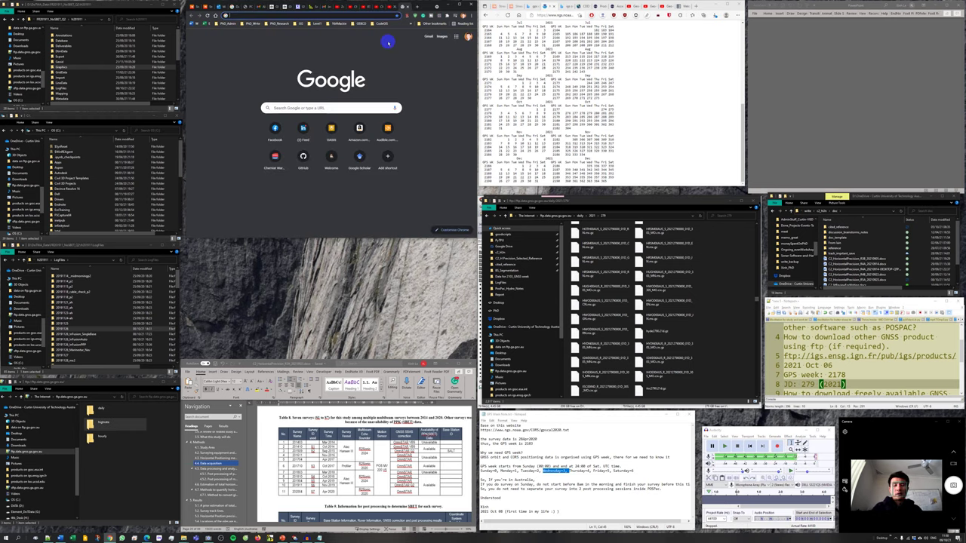
{"action": "type", "text": "c"}
{"action": "key", "text": "BackSpace"}
{"action": "type", "text": "geo"}
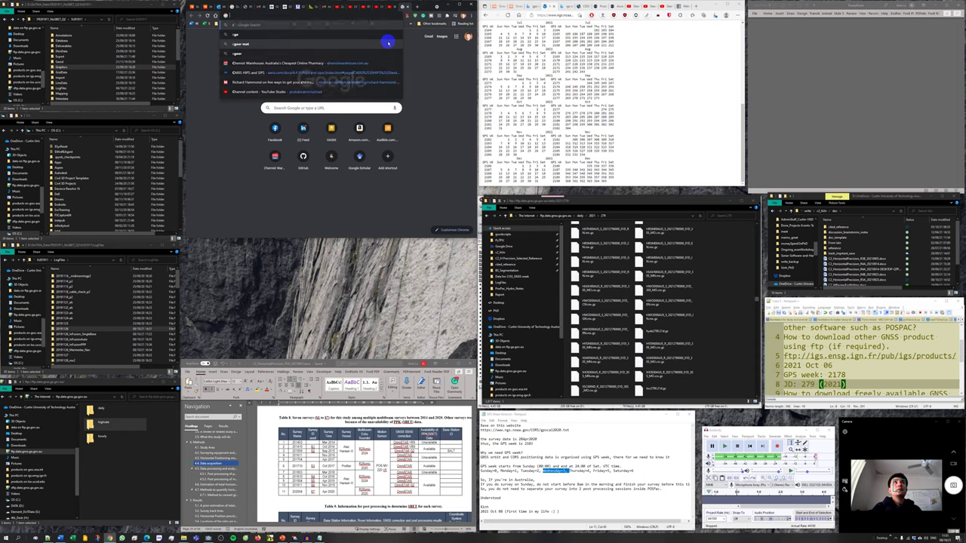
{"action": "type", "text": "science aust"}
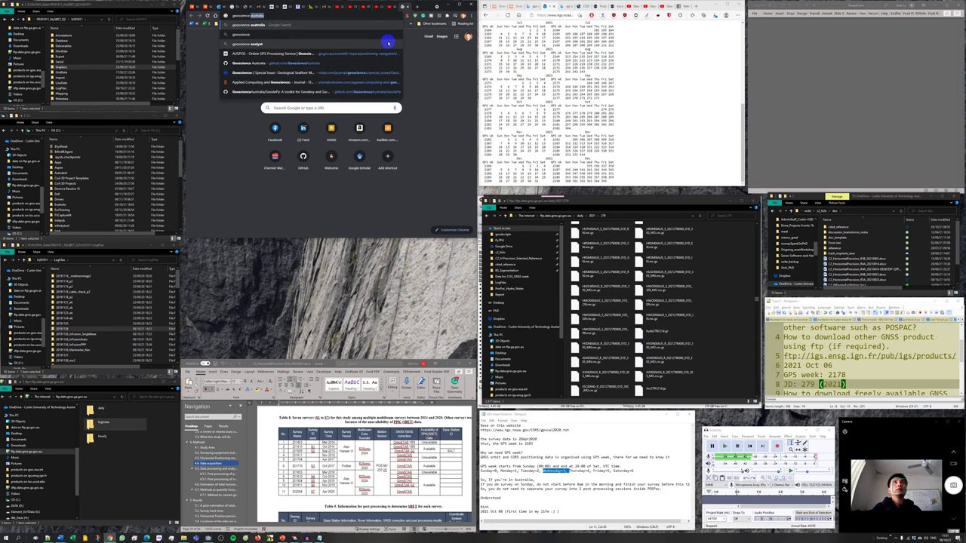
{"action": "type", "text": "ralia cors"}
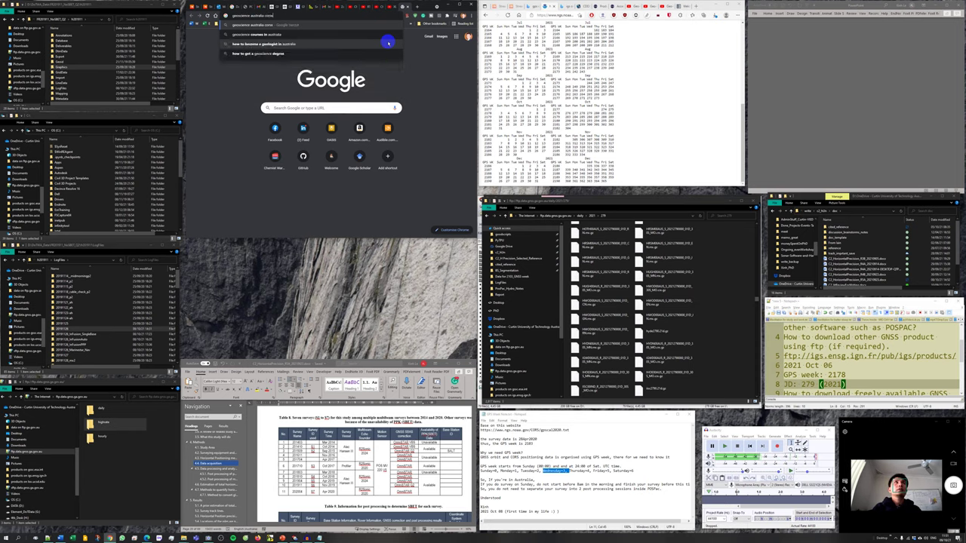
{"action": "type", "text": " netw"}
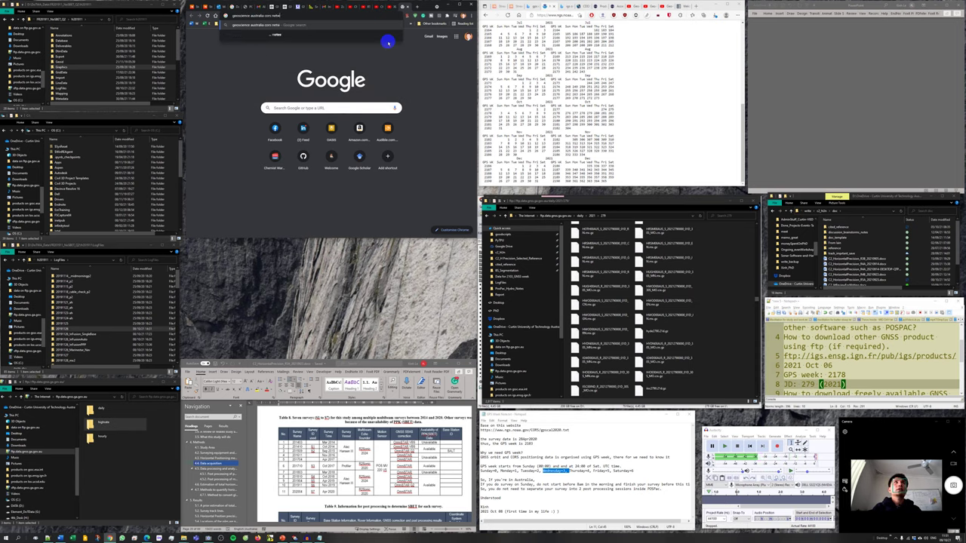
{"action": "type", "text": "ork"}
{"action": "key", "text": "Return"}
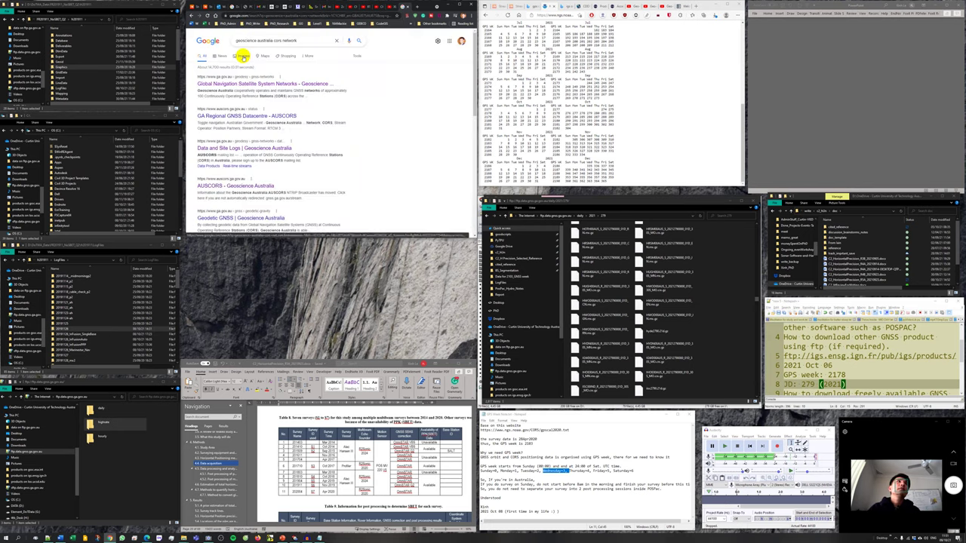
Step: Refine the search to "geoscience australia cors network map" and open Geoscience Australia's Station Coordinates and Maps page
{"action": "left_click", "coordinate": [308, 43]}
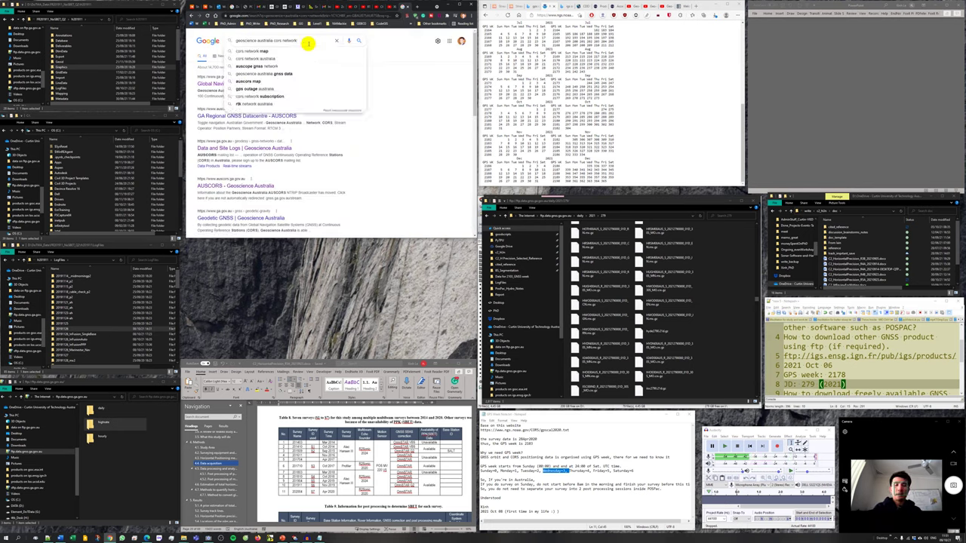
{"action": "type", "text": "map"}
{"action": "key", "text": "Return"}
{"action": "right_click", "coordinate": [245, 85]}
{"action": "key", "text": "Escape"}
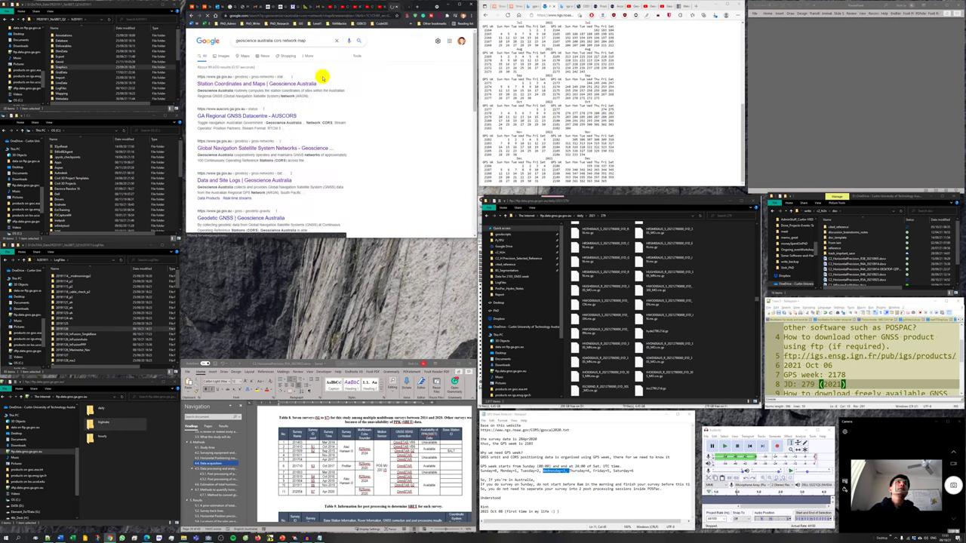
{"action": "left_click", "coordinate": [314, 83]}
{"action": "left_click", "coordinate": [313, 124]}
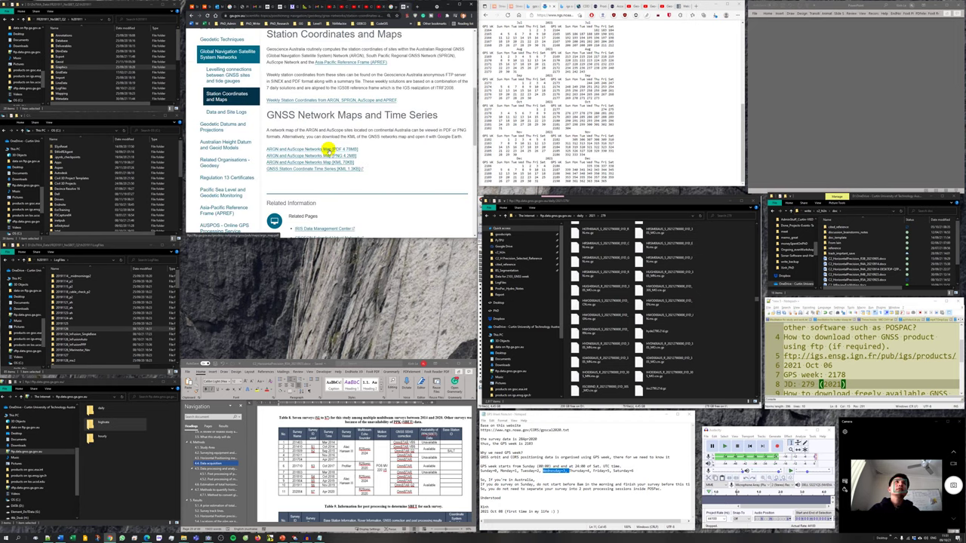
Step: Try to open the GNSS Station Coordinate Time Series link under GNSS Network Maps and Time Series, and return to the page
{"action": "right_click", "coordinate": [335, 163]}
{"action": "key", "text": "Escape"}
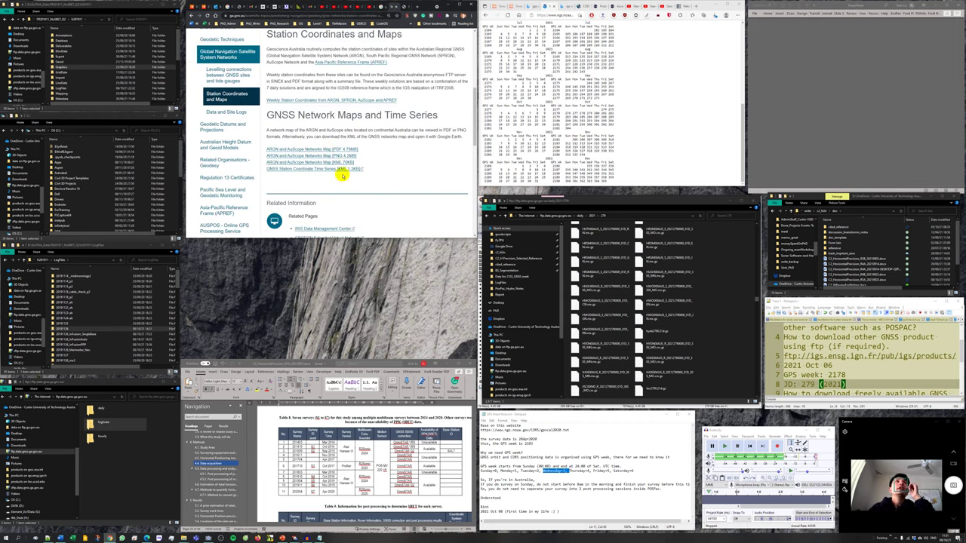
{"action": "scroll", "coordinate": [369, 168], "scroll_direction": "up", "scroll_amount": 5}
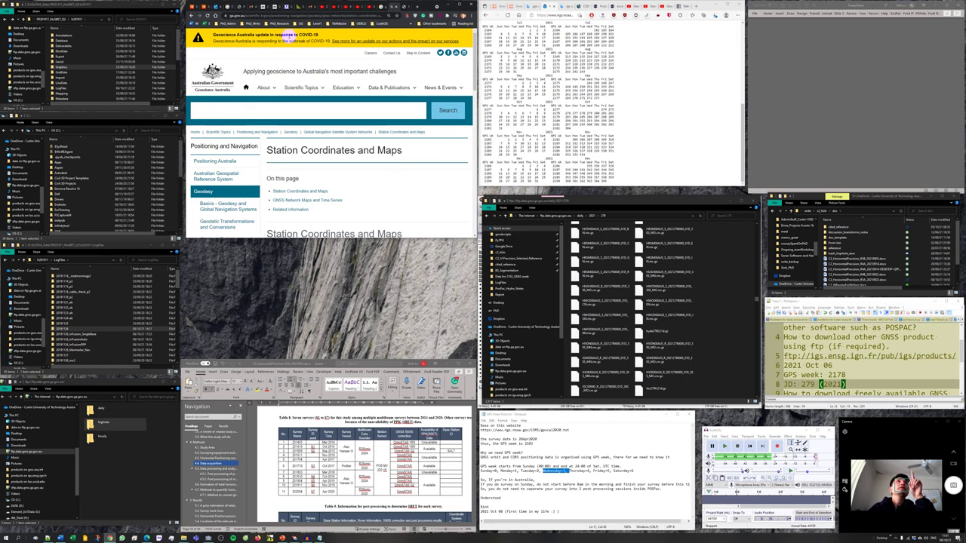
{"action": "scroll", "coordinate": [372, 151], "scroll_direction": "down", "scroll_amount": 5}
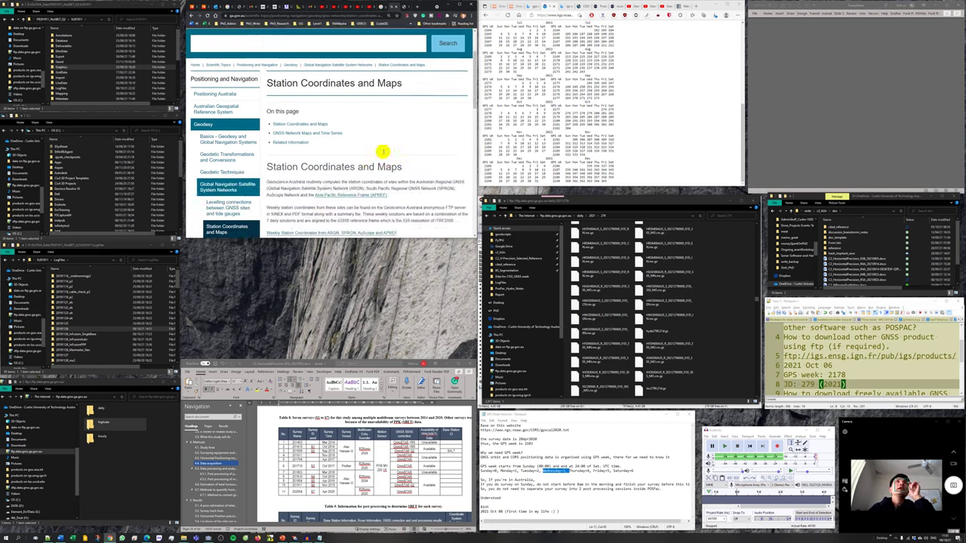
{"action": "left_click", "coordinate": [377, 86]}
{"action": "left_click", "coordinate": [266, 155]}
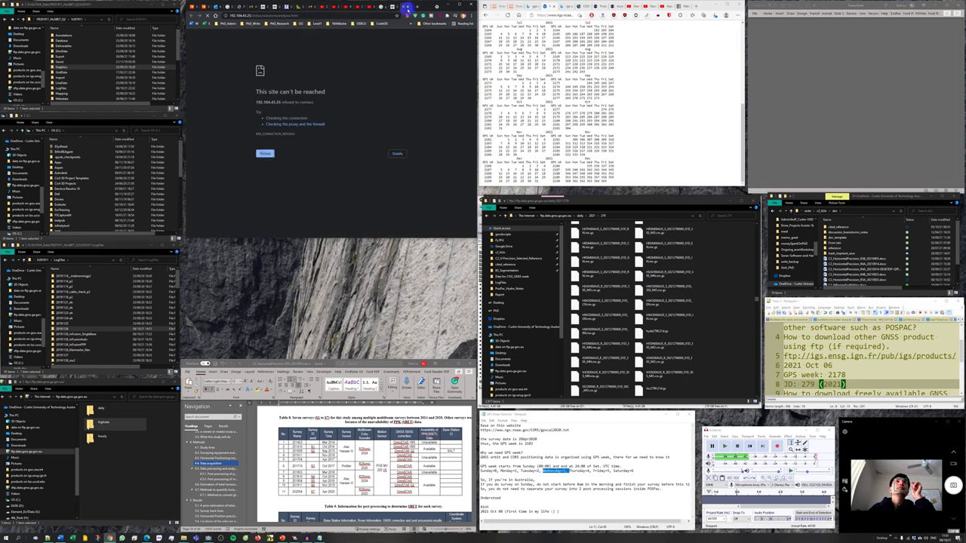
{"action": "key", "text": "alt+Left"}
{"action": "scroll", "coordinate": [360, 124], "scroll_direction": "up", "scroll_amount": 1}
{"action": "left_click", "coordinate": [348, 114]}
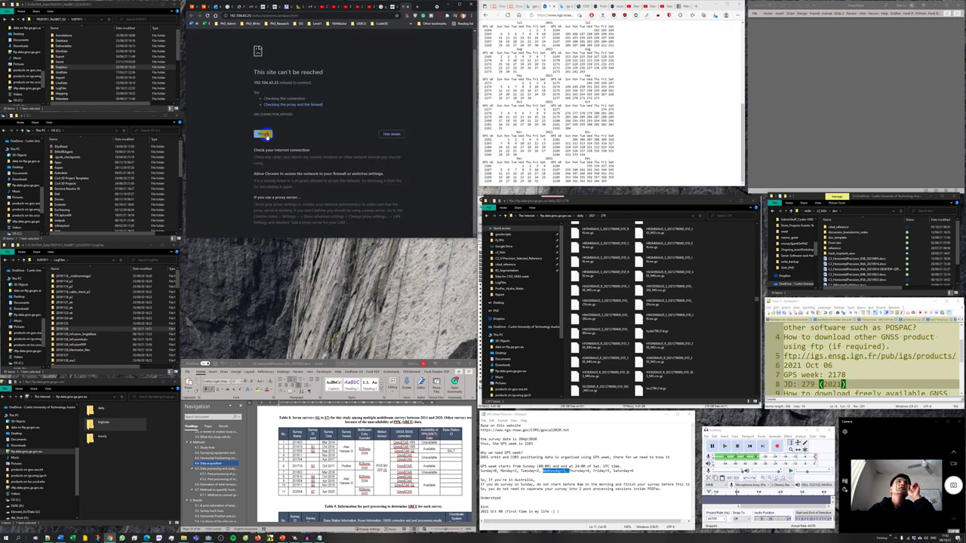
{"action": "left_click", "coordinate": [411, 8]}
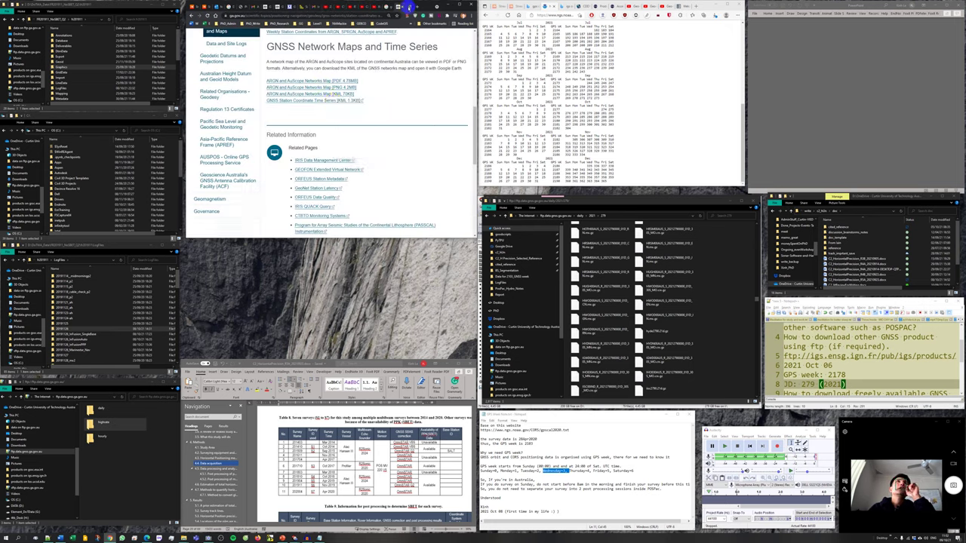
{"action": "right_click", "coordinate": [332, 101]}
{"action": "left_click", "coordinate": [355, 133]}
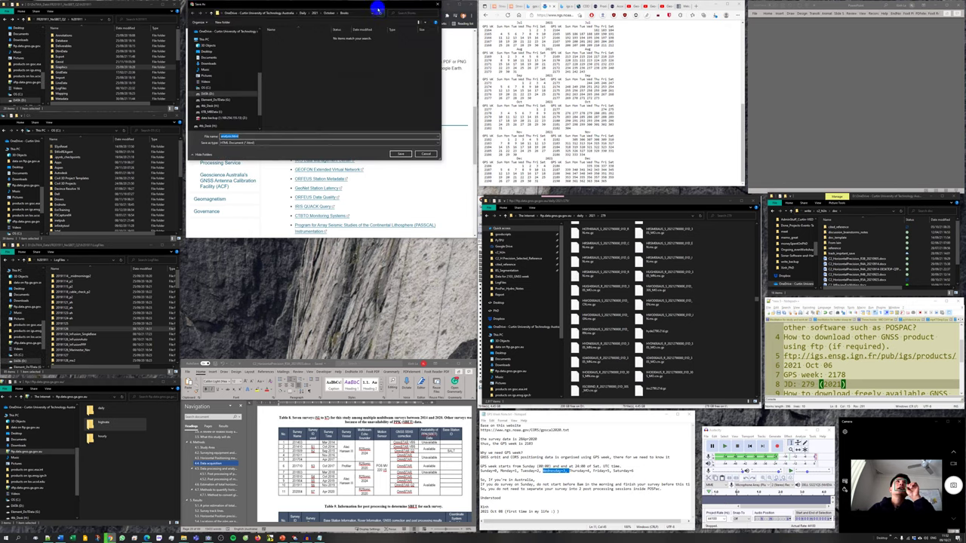
{"action": "left_click_drag", "start_coordinate": [378, 7], "coordinate": [377, 87]}
{"action": "left_click", "coordinate": [425, 234]}
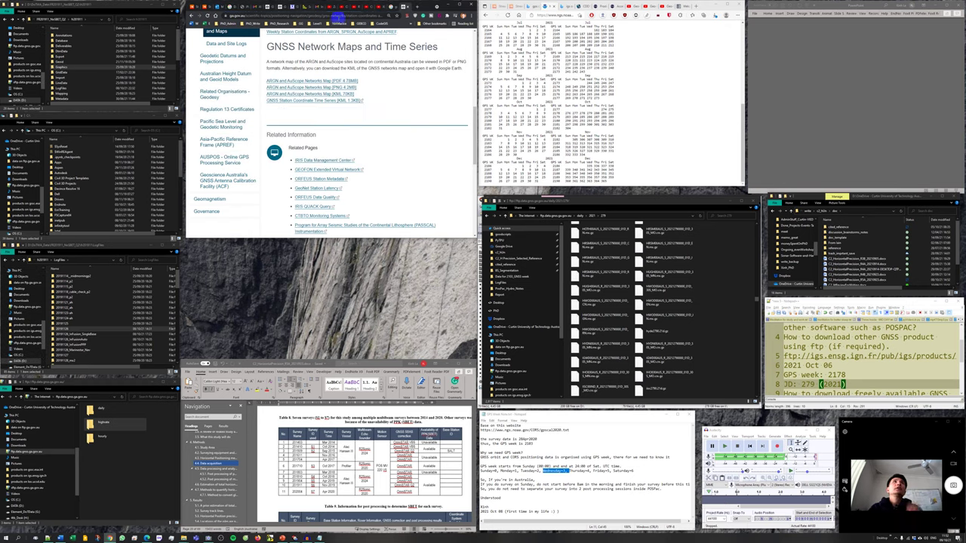
Step: Open the Station Coordinates and Maps page in Microsoft Edge and try its ARON and AuScope Networks Map KML link
{"action": "left_click", "coordinate": [694, 5]}
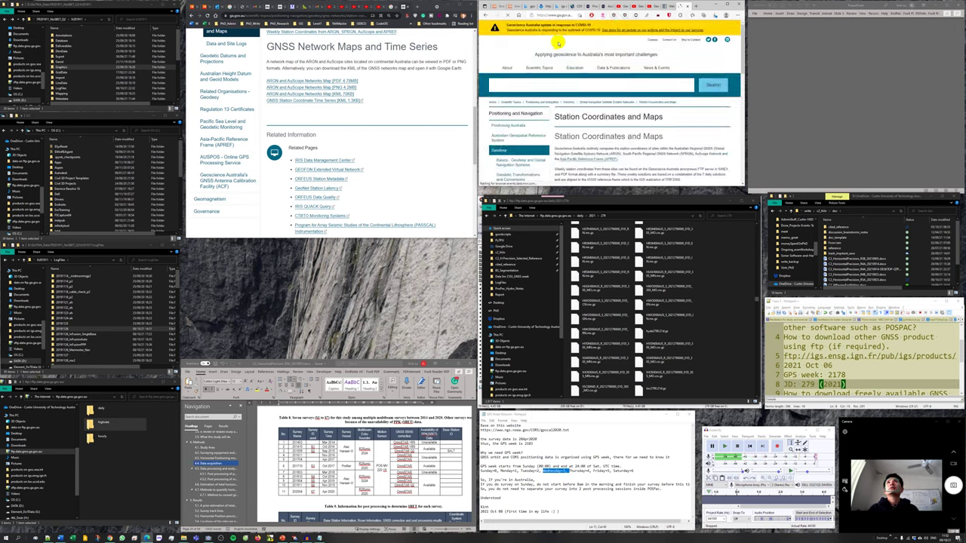
{"action": "left_click", "coordinate": [614, 129]}
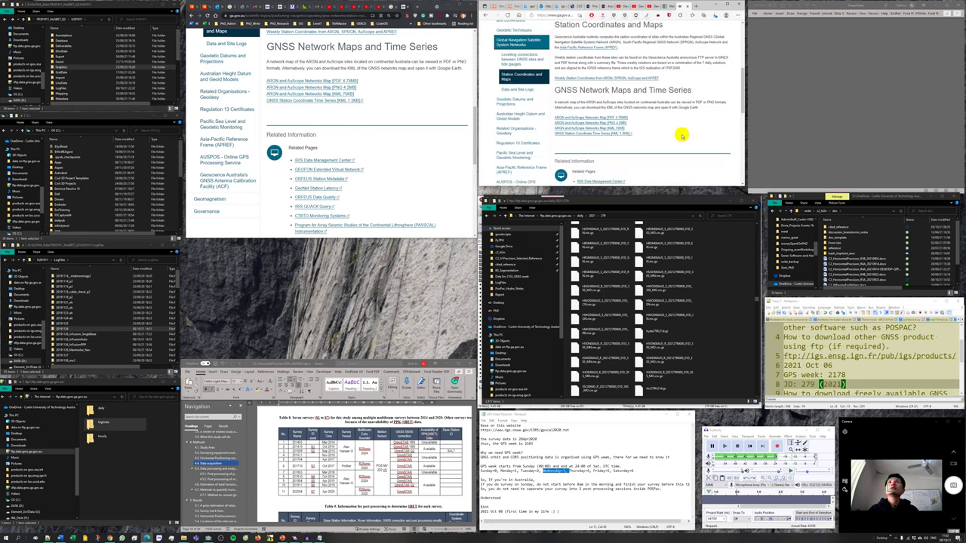
{"action": "right_click", "coordinate": [617, 126]}
{"action": "left_click", "coordinate": [649, 167]}
{"action": "left_click", "coordinate": [646, 49]}
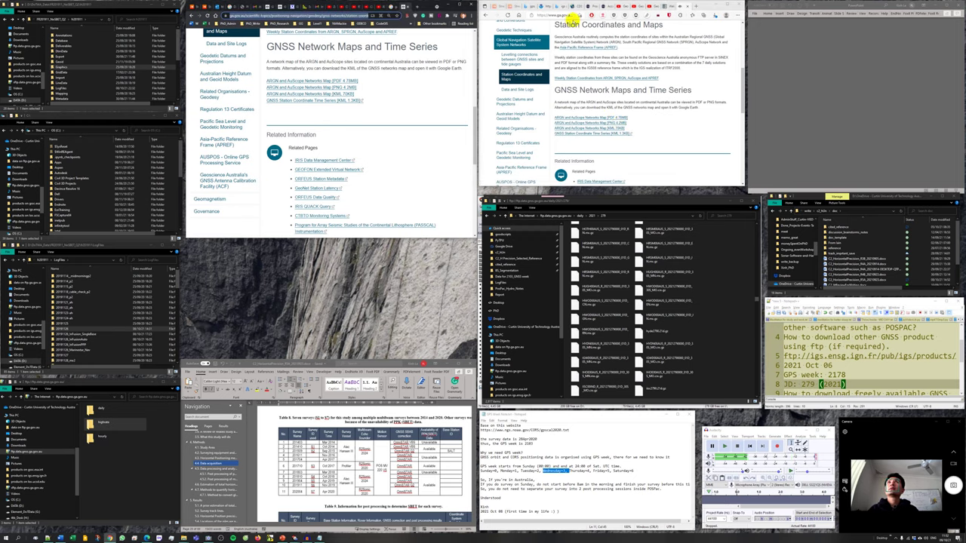
Step: Open the copied Station Coordinates and Maps address in the Cốc Cốc browser and reposition its window
{"action": "left_click", "coordinate": [571, 16]}
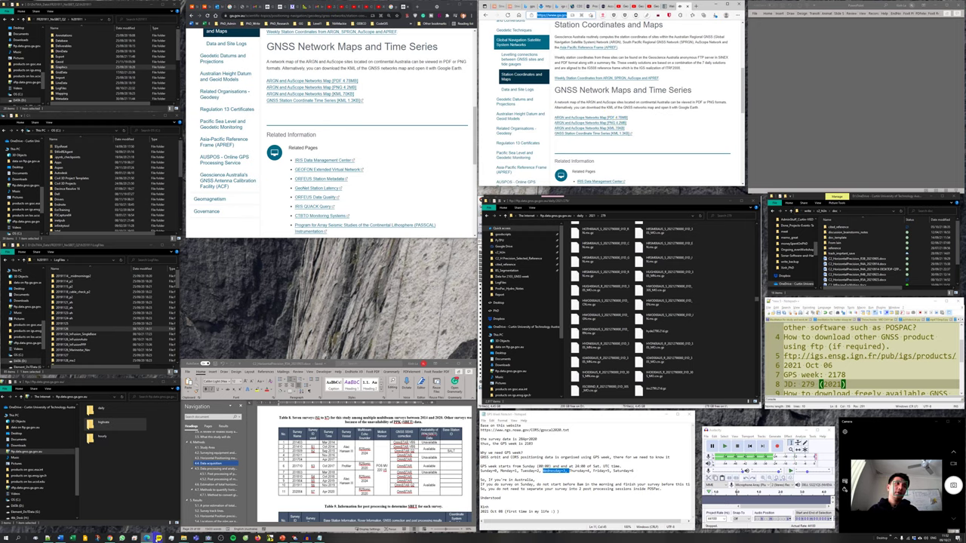
{"action": "middle_click", "coordinate": [243, 538]}
{"action": "key", "text": "ctrl+v"}
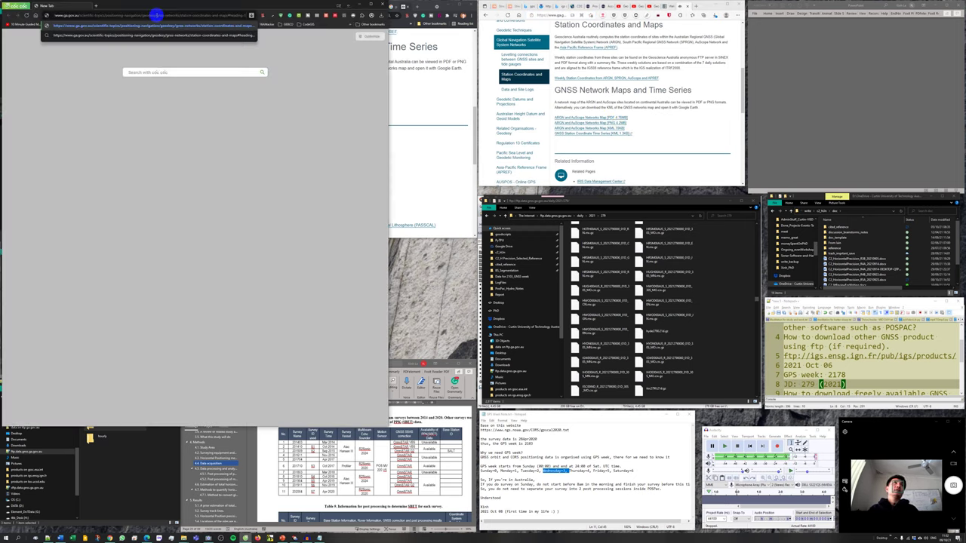
{"action": "key", "text": "Return"}
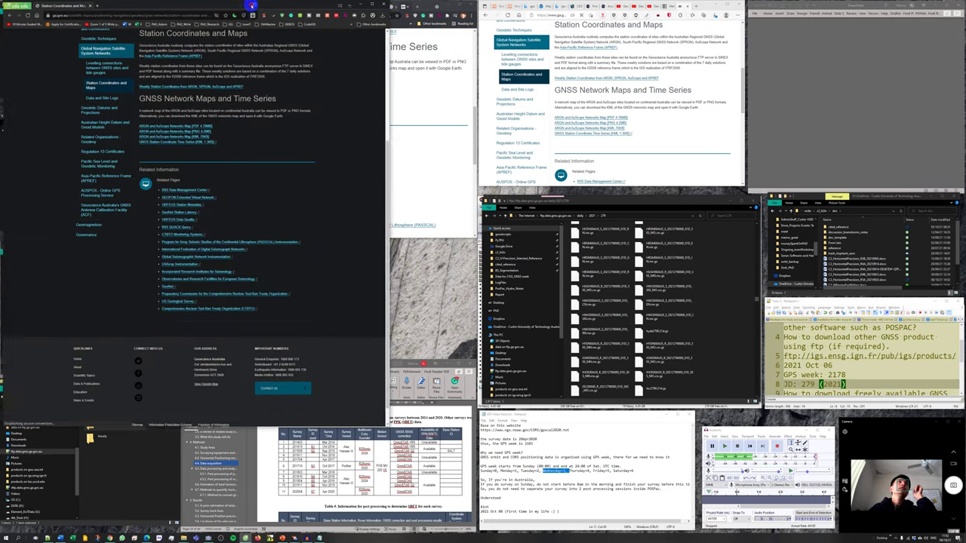
{"action": "left_click_drag", "start_coordinate": [252, 6], "coordinate": [269, 30]}
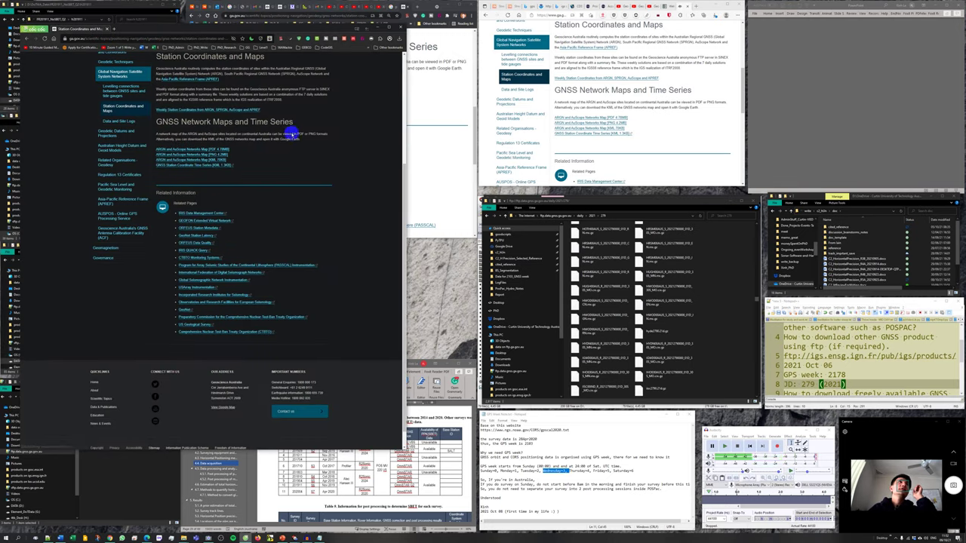
Step: Try the GNSS Station Coordinate Time Series KML link in Cốc Cốc and put its window away
{"action": "left_click", "coordinate": [217, 169]}
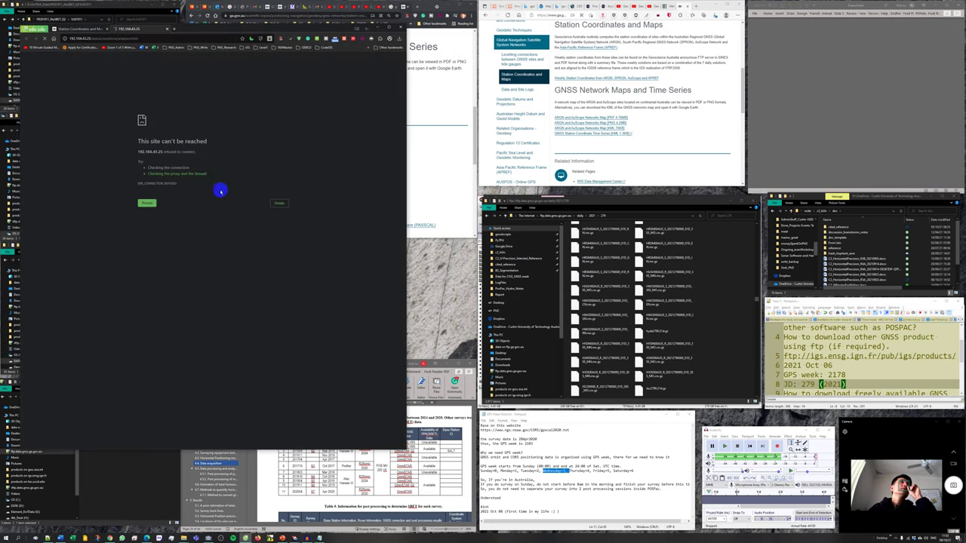
{"action": "left_click", "coordinate": [246, 538]}
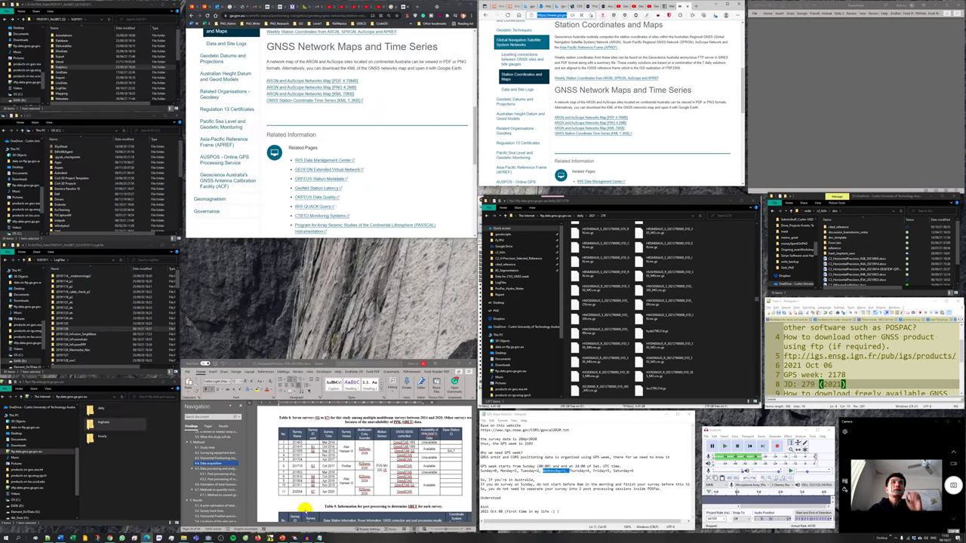
Step: Switch to Firefox, dismiss its welcome prompt, and open the copied Station Coordinates and Maps address
{"action": "left_click", "coordinate": [255, 538]}
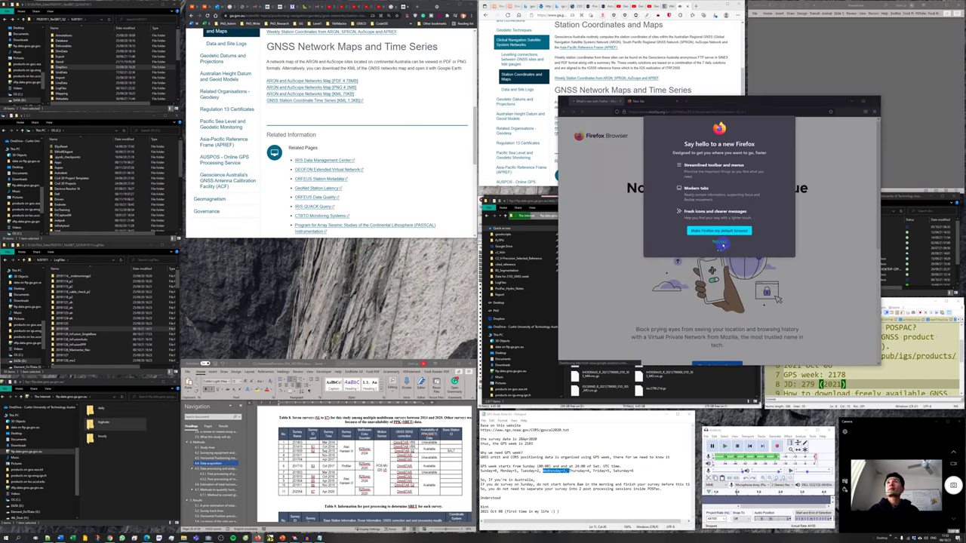
{"action": "left_click", "coordinate": [721, 245]}
{"action": "left_click", "coordinate": [721, 244]}
{"action": "left_click", "coordinate": [735, 113]}
{"action": "key", "text": "ctrl+v"}
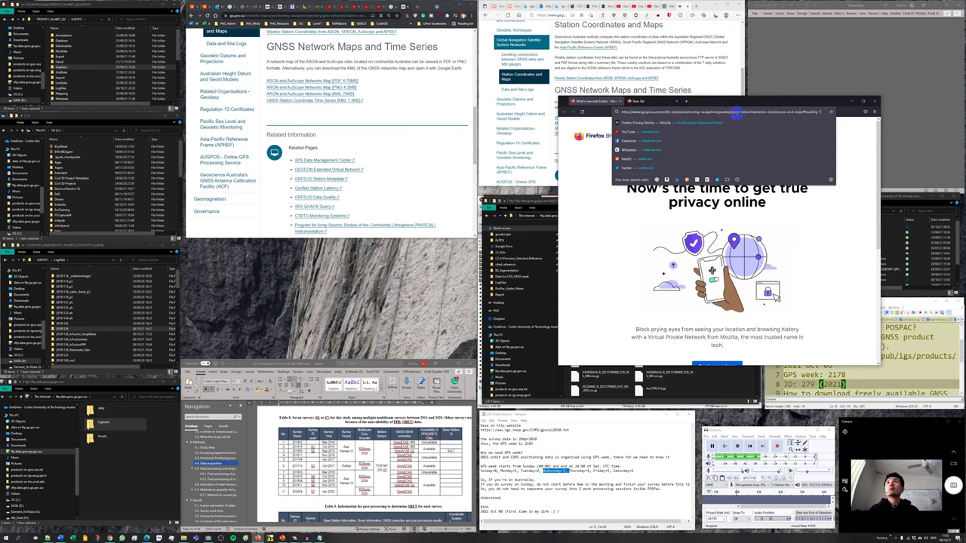
{"action": "key", "text": "Return"}
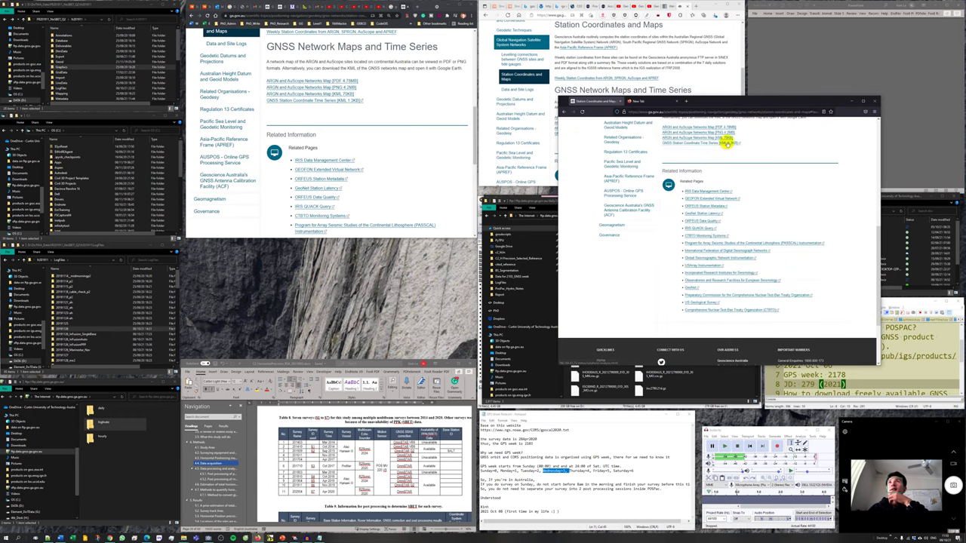
Step: Try the GNSS Station Coordinate Time Series KML link in Firefox and close the browser
{"action": "left_click", "coordinate": [728, 142]}
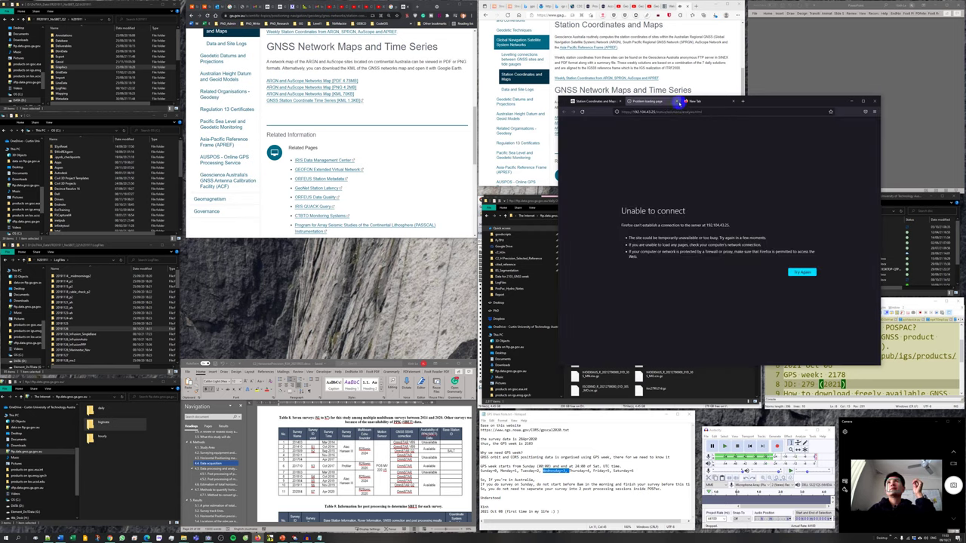
{"action": "left_click", "coordinate": [873, 101]}
{"action": "left_click", "coordinate": [736, 148]}
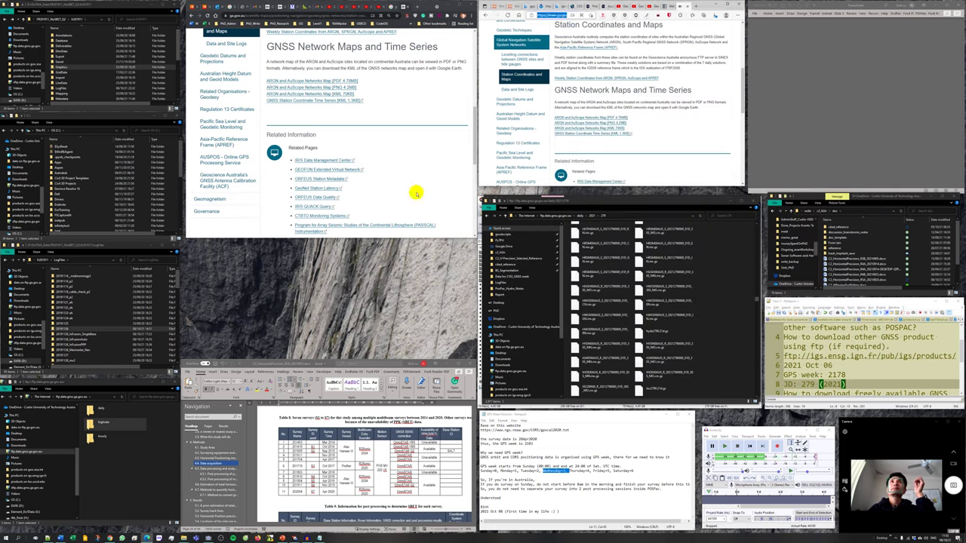
Step: Return to the CORS network map image results in Chrome and open the source article of the AuScope Geospatial map
{"action": "scroll", "coordinate": [416, 189], "scroll_direction": "up", "scroll_amount": 5}
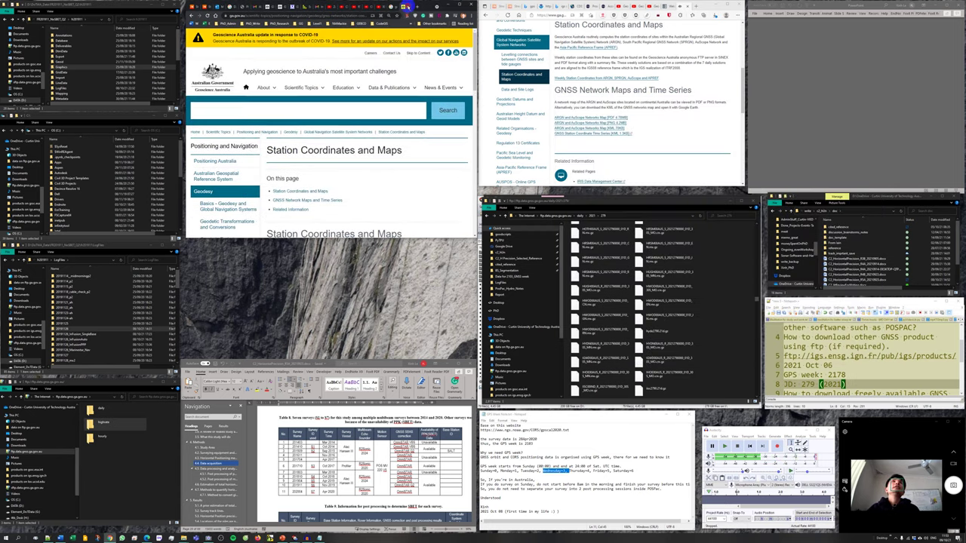
{"action": "left_click", "coordinate": [406, 6]}
{"action": "left_click", "coordinate": [221, 55]}
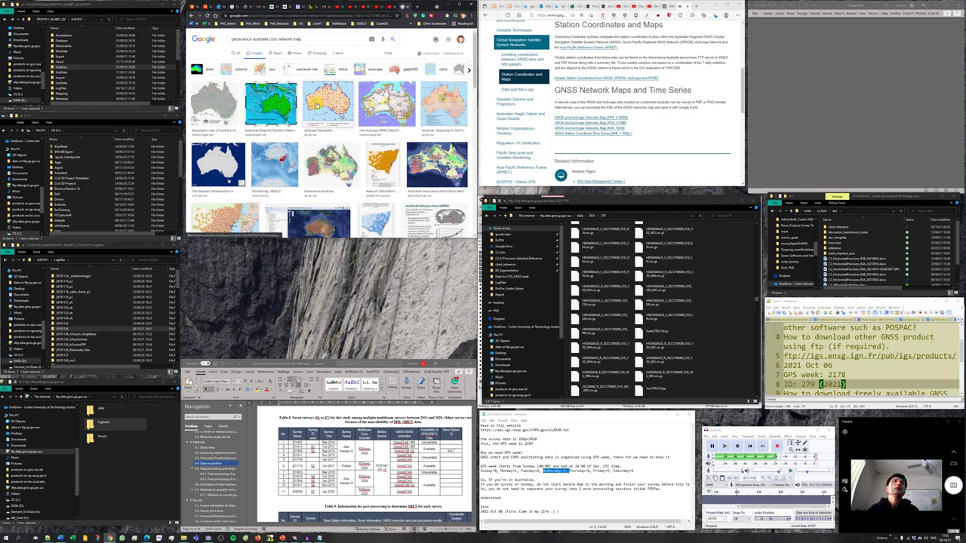
{"action": "right_click", "coordinate": [315, 101]}
{"action": "left_click", "coordinate": [304, 112]}
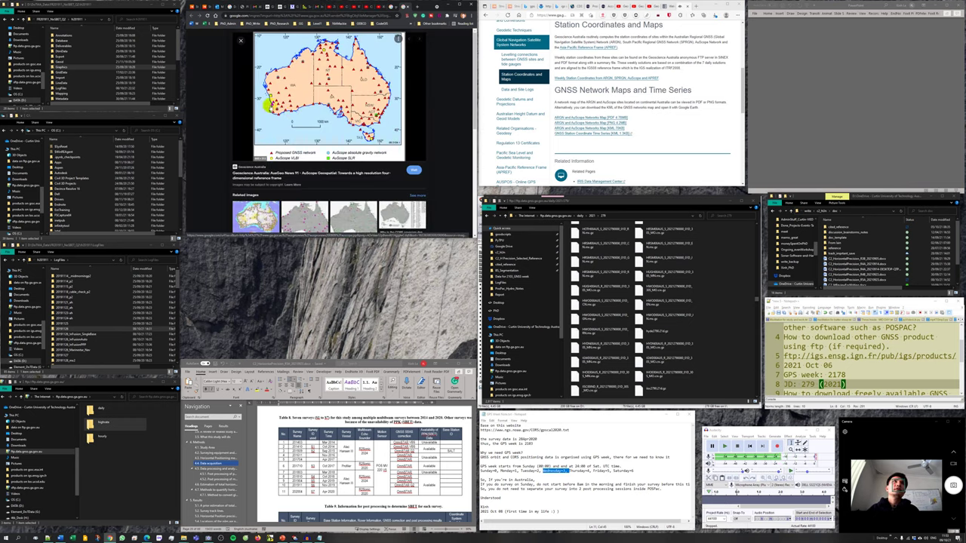
{"action": "scroll", "coordinate": [280, 108], "scroll_direction": "down", "scroll_amount": 1}
{"action": "scroll", "coordinate": [280, 111], "scroll_direction": "up", "scroll_amount": 1}
{"action": "left_click", "coordinate": [279, 110]}
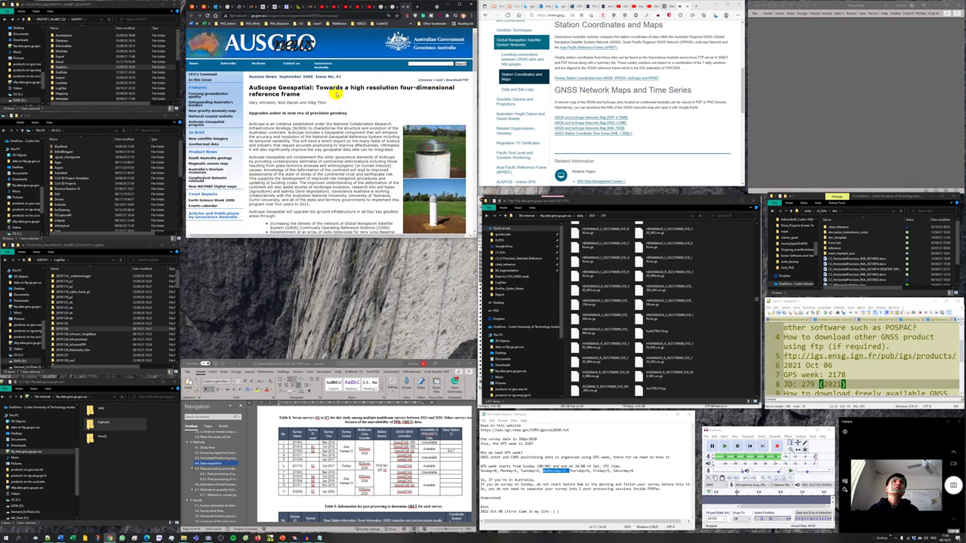
Step: Examine the AuScope geospatial infrastructure map in the AusGeo News article and return to the image results
{"action": "scroll", "coordinate": [305, 128], "scroll_direction": "down", "scroll_amount": 10}
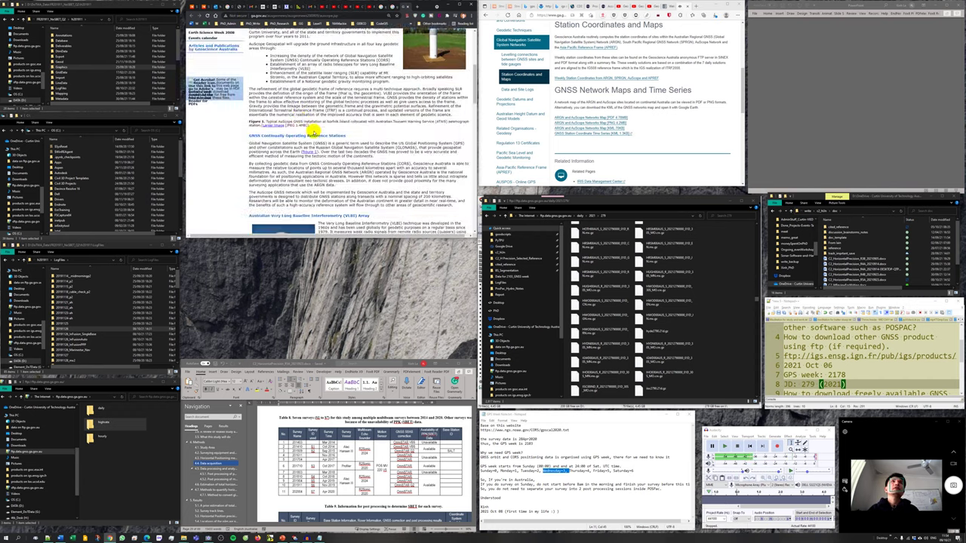
{"action": "scroll", "coordinate": [332, 129], "scroll_direction": "down", "scroll_amount": 2}
{"action": "scroll", "coordinate": [370, 135], "scroll_direction": "up", "scroll_amount": 3}
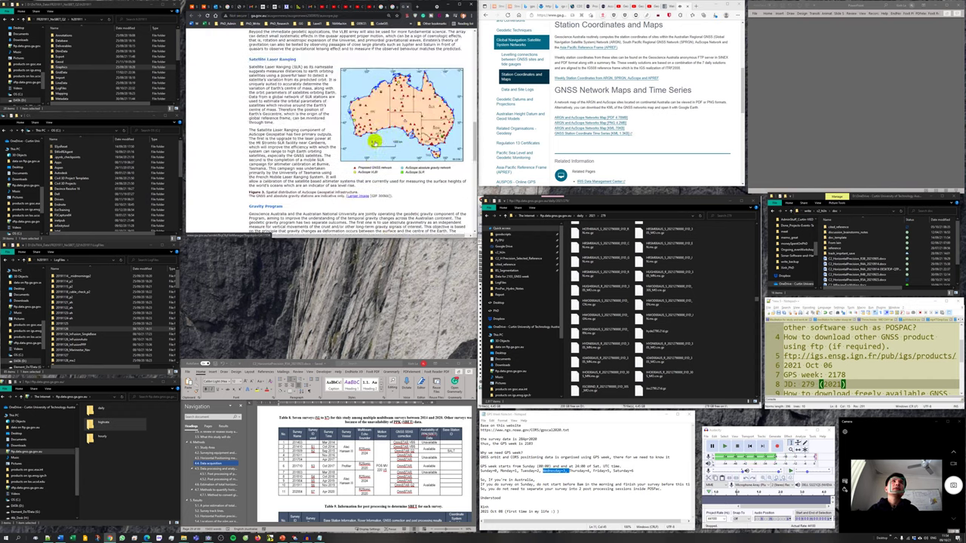
{"action": "scroll", "coordinate": [373, 138], "scroll_direction": "down", "scroll_amount": 3}
{"action": "scroll", "coordinate": [377, 142], "scroll_direction": "up", "scroll_amount": 2}
{"action": "scroll", "coordinate": [377, 142], "scroll_direction": "up", "scroll_amount": 2}
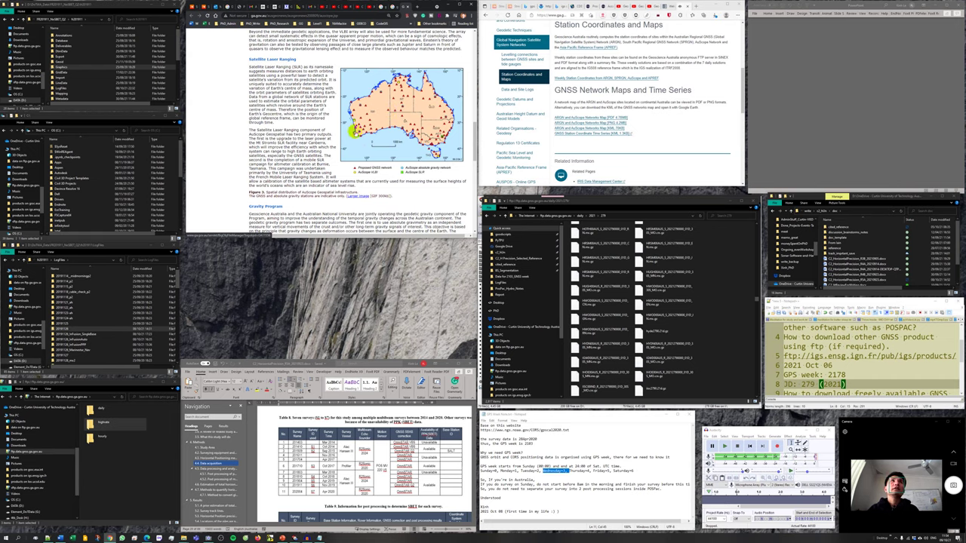
{"action": "key", "text": "alt+Left"}
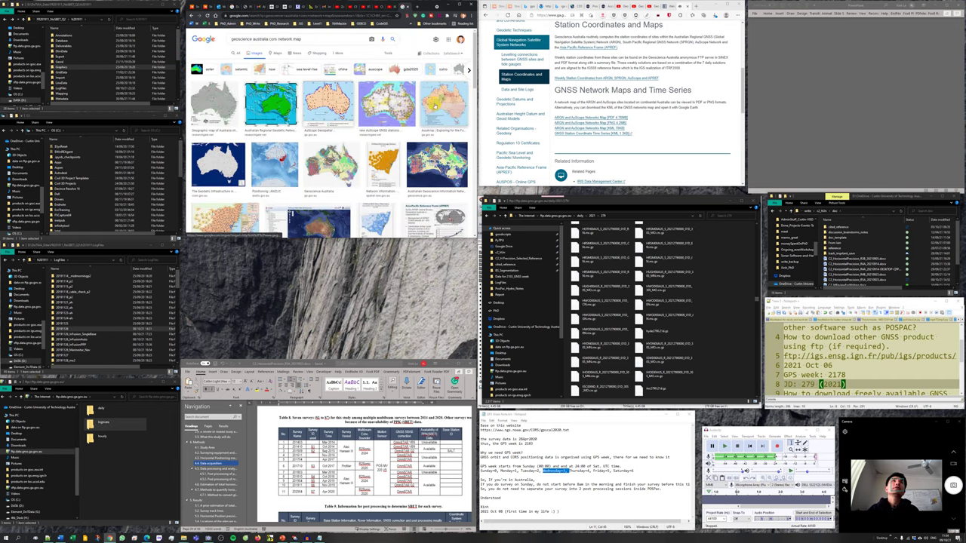
Step: Open the source page of the Geodetic Infrastructure map from the image results in a separate tab
{"action": "right_click", "coordinate": [439, 107]}
{"action": "scroll", "coordinate": [216, 138], "scroll_direction": "down", "scroll_amount": 1}
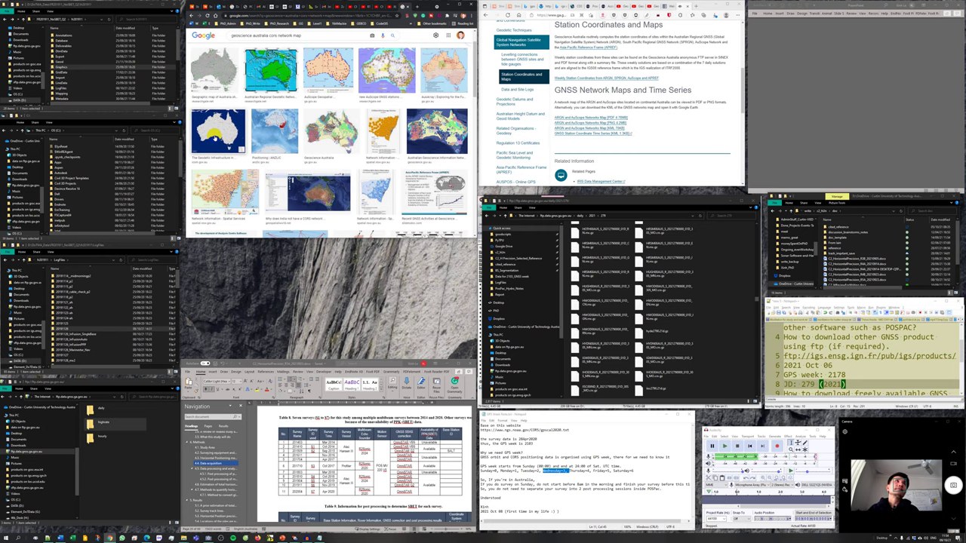
{"action": "right_click", "coordinate": [211, 131]}
{"action": "left_click", "coordinate": [222, 138]}
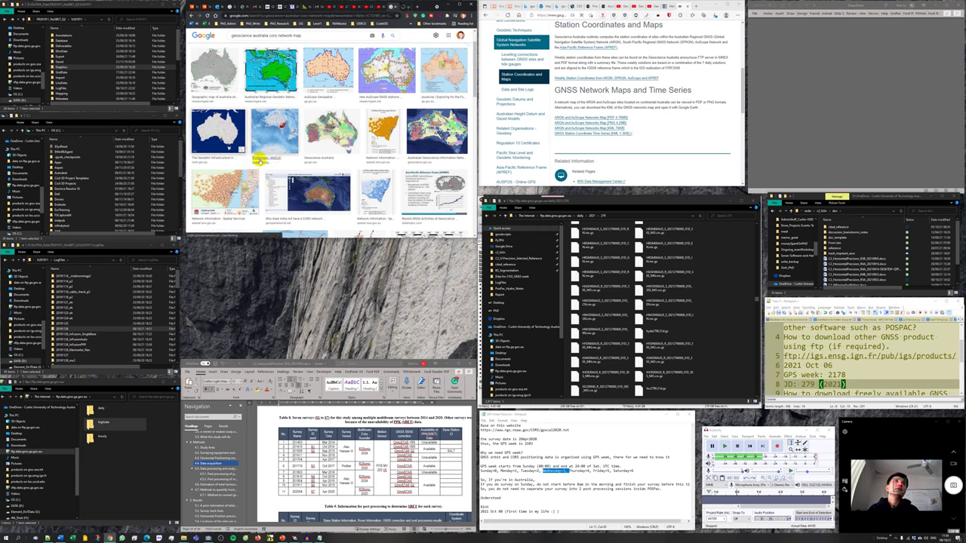
{"action": "scroll", "coordinate": [257, 160], "scroll_direction": "down", "scroll_amount": 1}
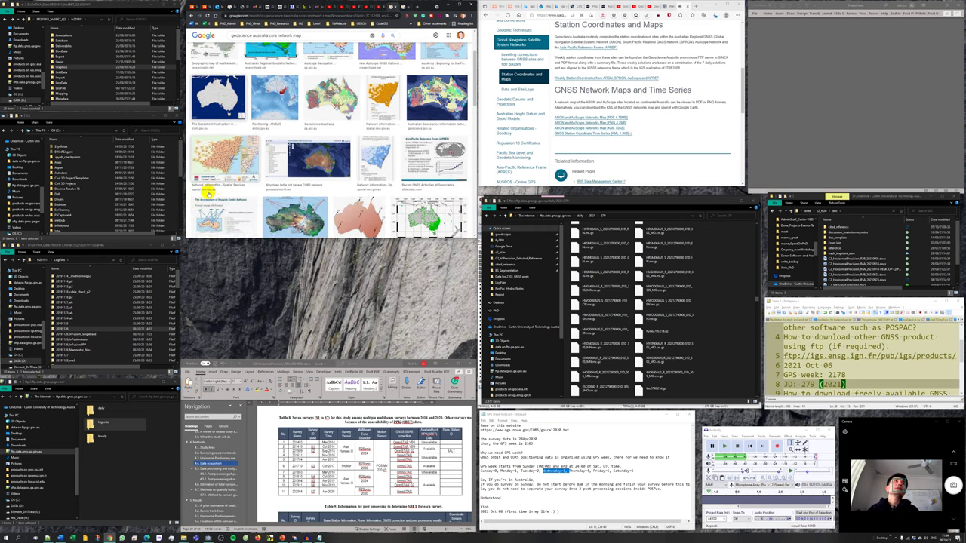
{"action": "left_click", "coordinate": [394, 6]}
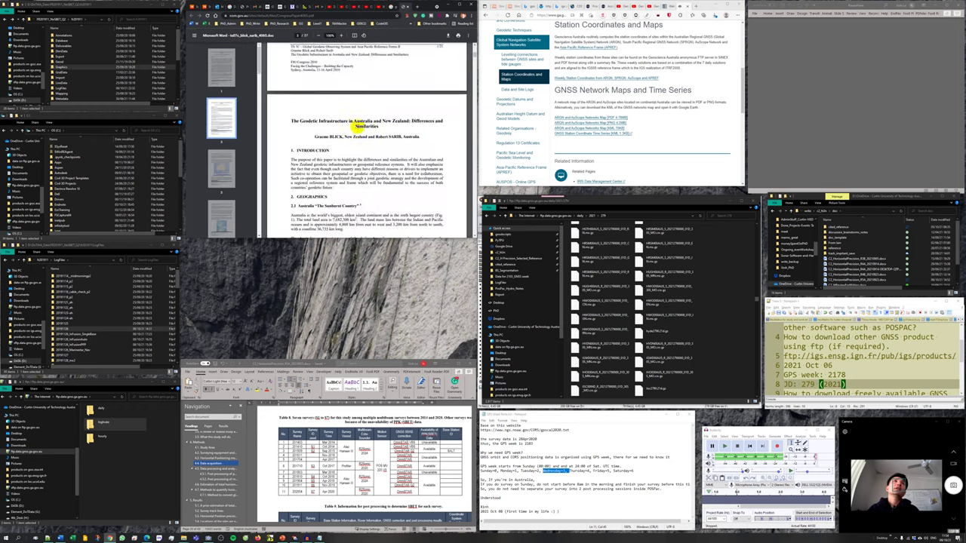
Step: Skim the paper on geodetic infrastructure in Australia and New Zealand, and close the opened source tabs
{"action": "scroll", "coordinate": [366, 189], "scroll_direction": "down", "scroll_amount": 10}
{"action": "scroll", "coordinate": [357, 126], "scroll_direction": "down", "scroll_amount": 2}
{"action": "left_click", "coordinate": [367, 163]}
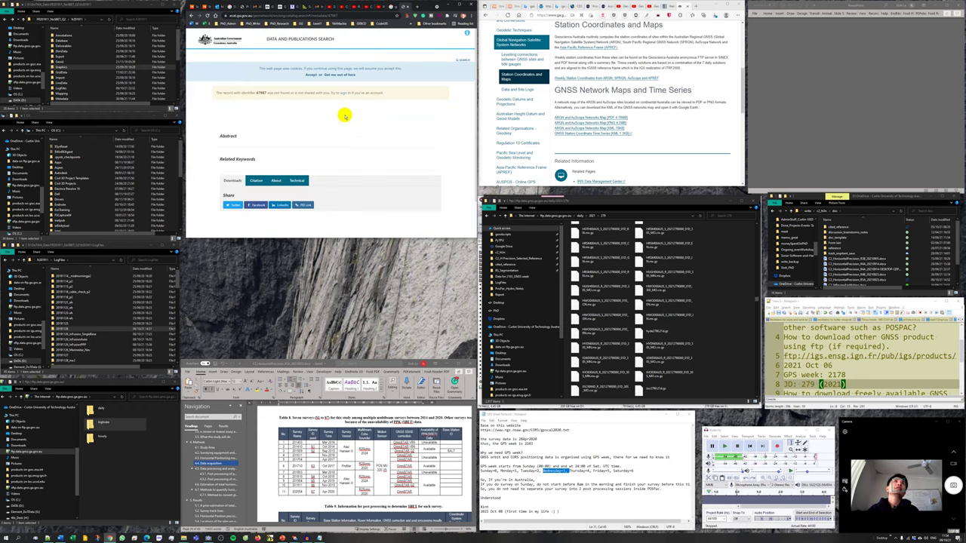
{"action": "key", "text": "ctrl+w"}
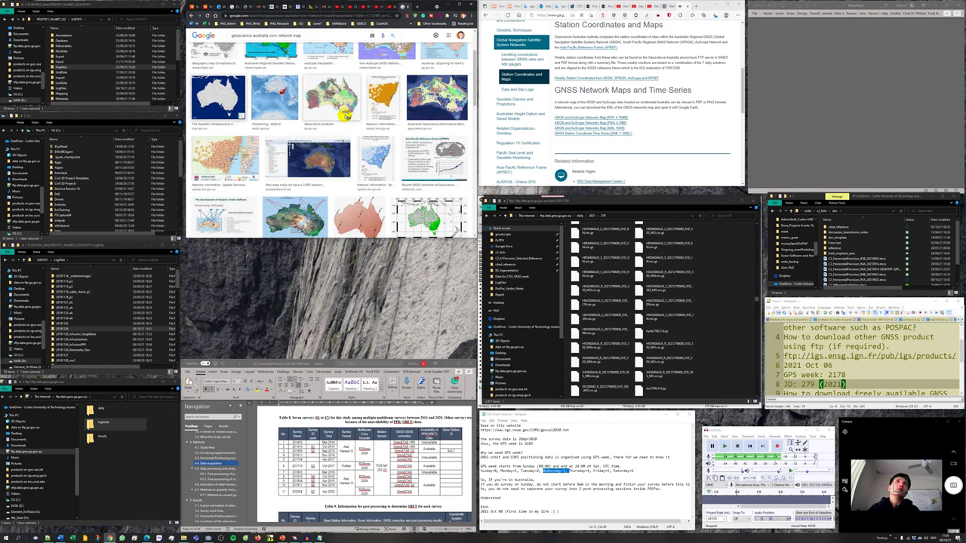
Step: Switch to the Applanix SmartBase map and view the base stations around Perth
{"action": "scroll", "coordinate": [345, 115], "scroll_direction": "down", "scroll_amount": 2}
{"action": "left_click", "coordinate": [298, 8]}
{"action": "left_click", "coordinate": [319, 8]}
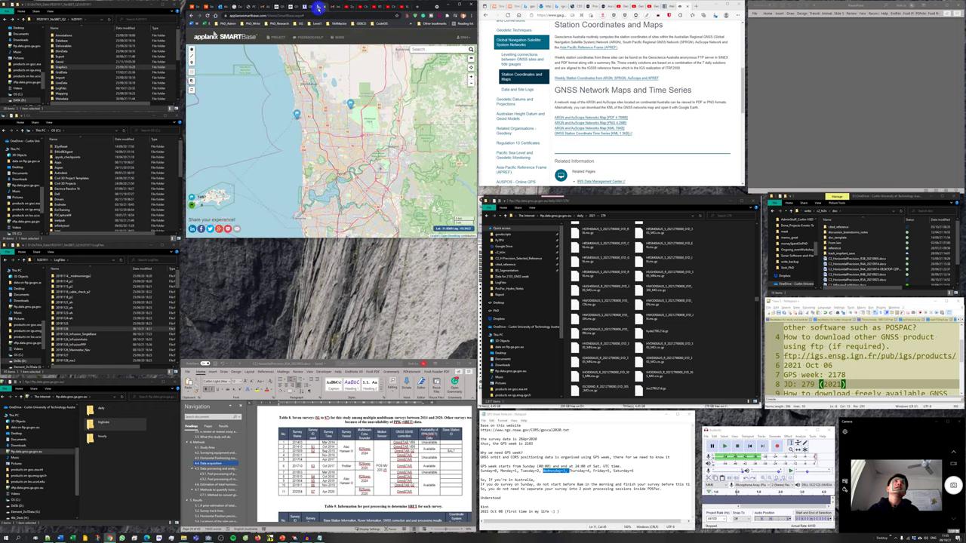
{"action": "left_click_drag", "start_coordinate": [350, 151], "coordinate": [356, 150]}
{"action": "scroll", "coordinate": [357, 150], "scroll_direction": "up", "scroll_amount": 1}
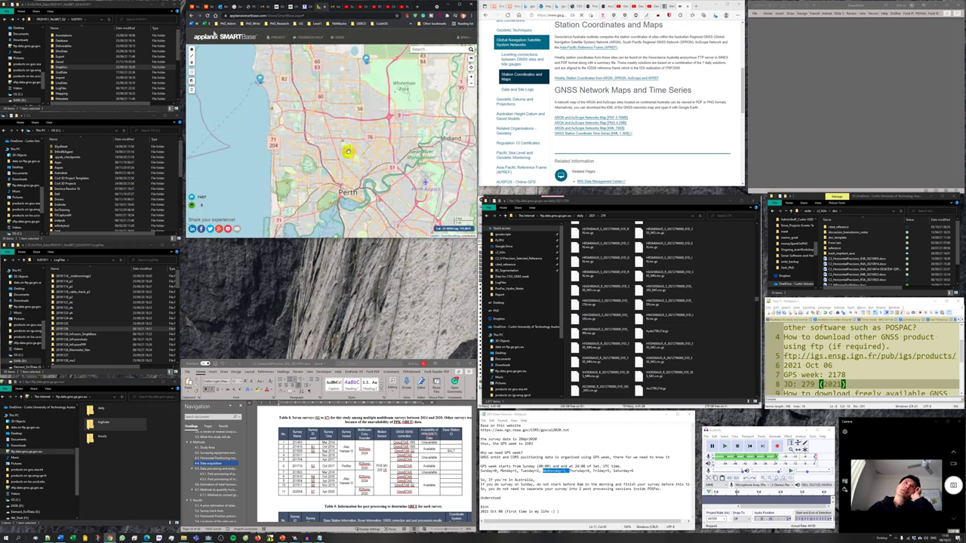
{"action": "scroll", "coordinate": [357, 149], "scroll_direction": "down", "scroll_amount": 1}
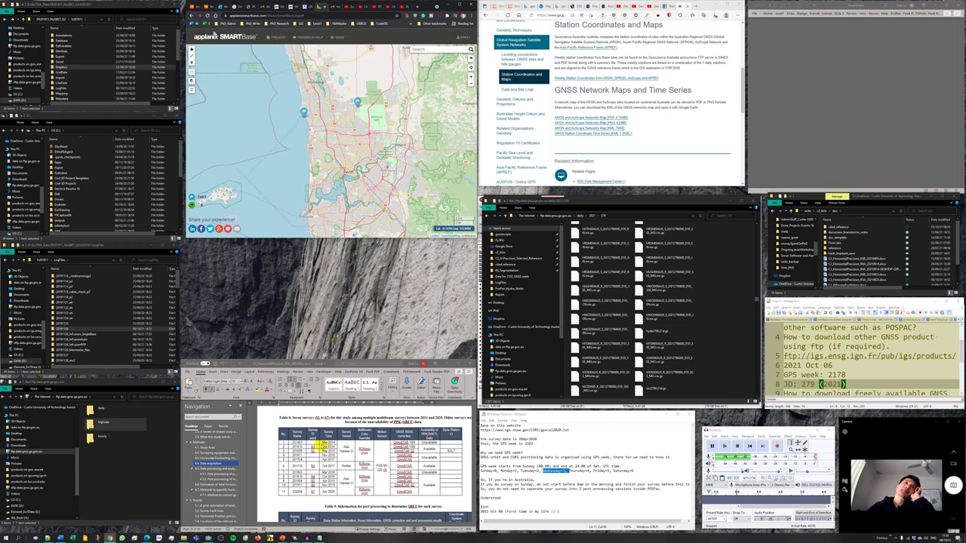
Step: Go to section 4.3 of the Word document and examine the AuScope CORS network map figure and its caption
{"action": "left_click", "coordinate": [213, 458]}
{"action": "scroll", "coordinate": [325, 423], "scroll_direction": "down", "scroll_amount": 3}
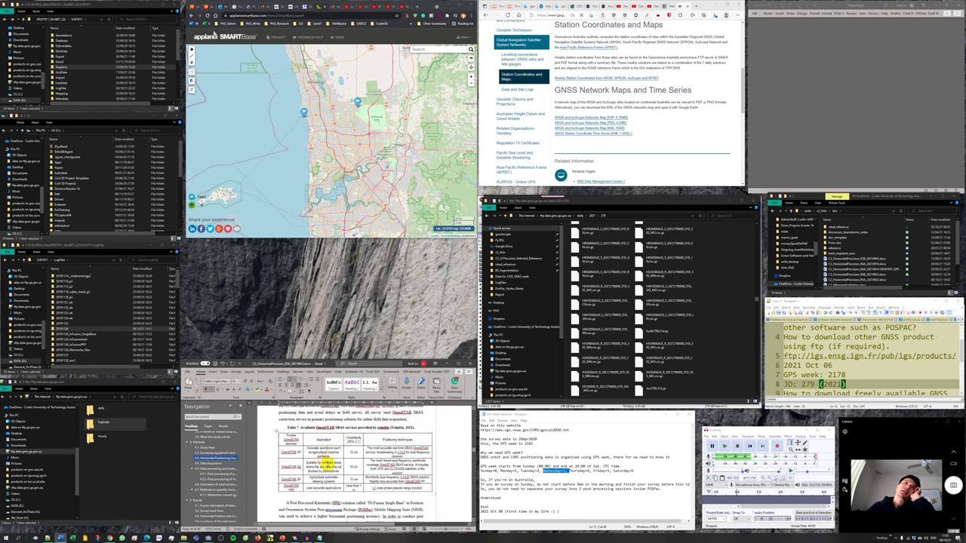
{"action": "scroll", "coordinate": [326, 451], "scroll_direction": "down", "scroll_amount": 10}
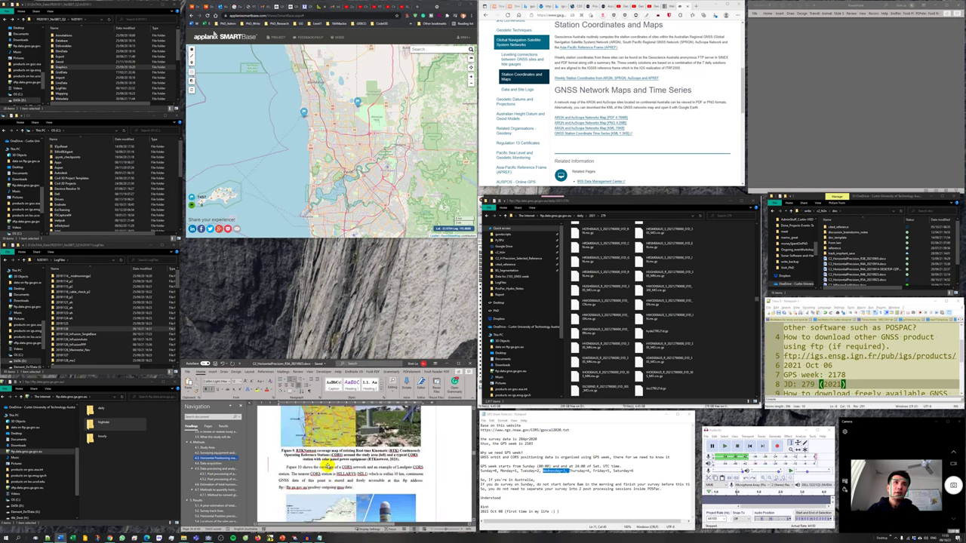
{"action": "scroll", "coordinate": [327, 465], "scroll_direction": "down", "scroll_amount": 8}
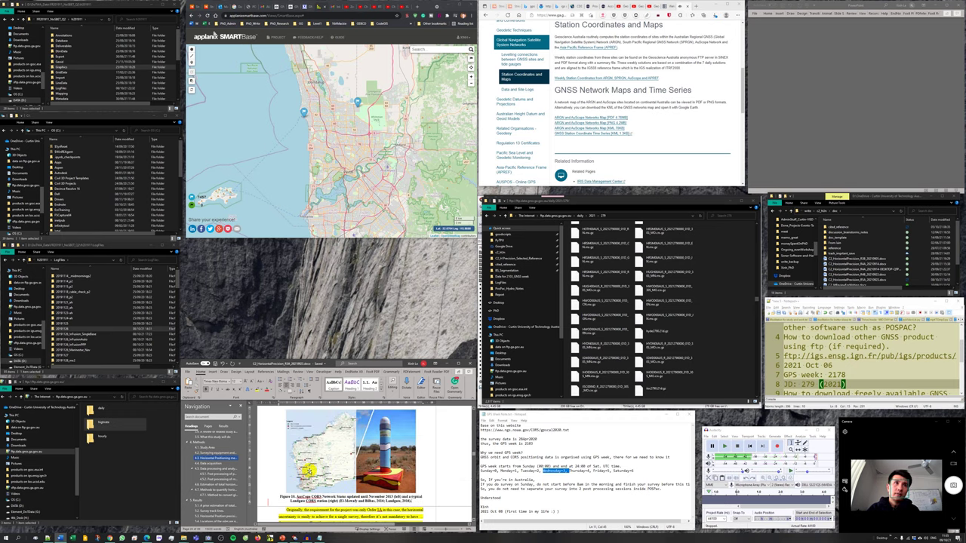
{"action": "scroll", "coordinate": [362, 474], "scroll_direction": "down", "scroll_amount": 2}
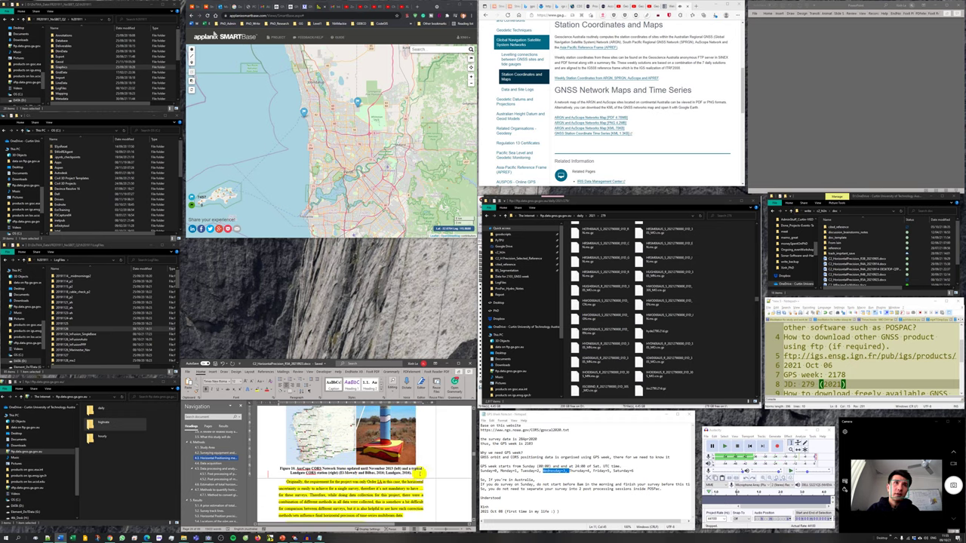
{"action": "scroll", "coordinate": [408, 475], "scroll_direction": "down", "scroll_amount": 2}
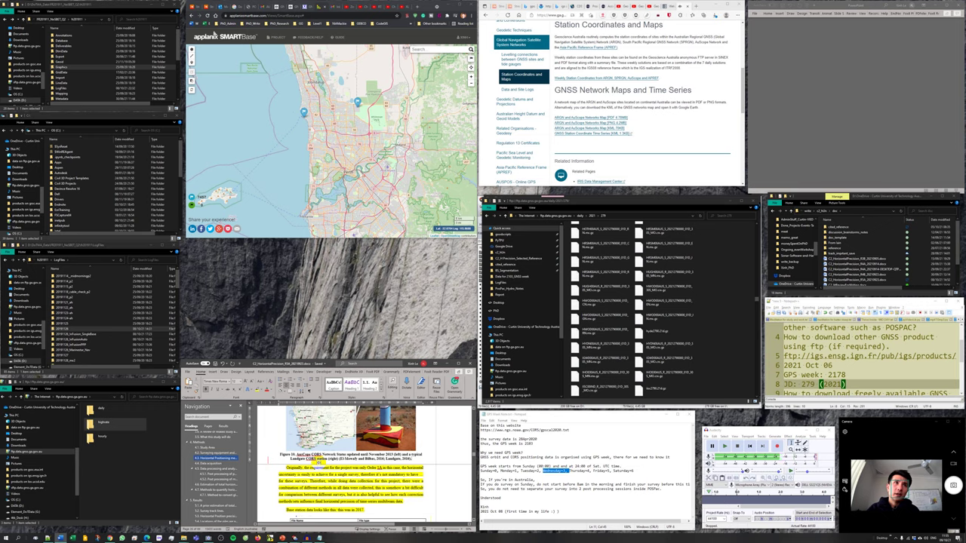
{"action": "scroll", "coordinate": [352, 162], "scroll_direction": "up", "scroll_amount": 2}
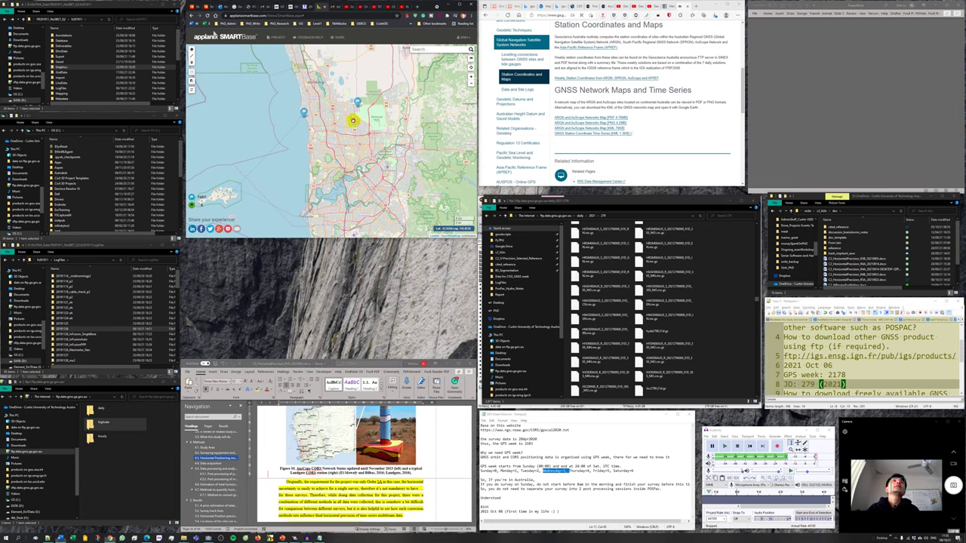
Step: Locate the stations around Perth on the SmartBase map and show the coordinates of coastal station HIL1
{"action": "scroll", "coordinate": [344, 125], "scroll_direction": "down", "scroll_amount": 2}
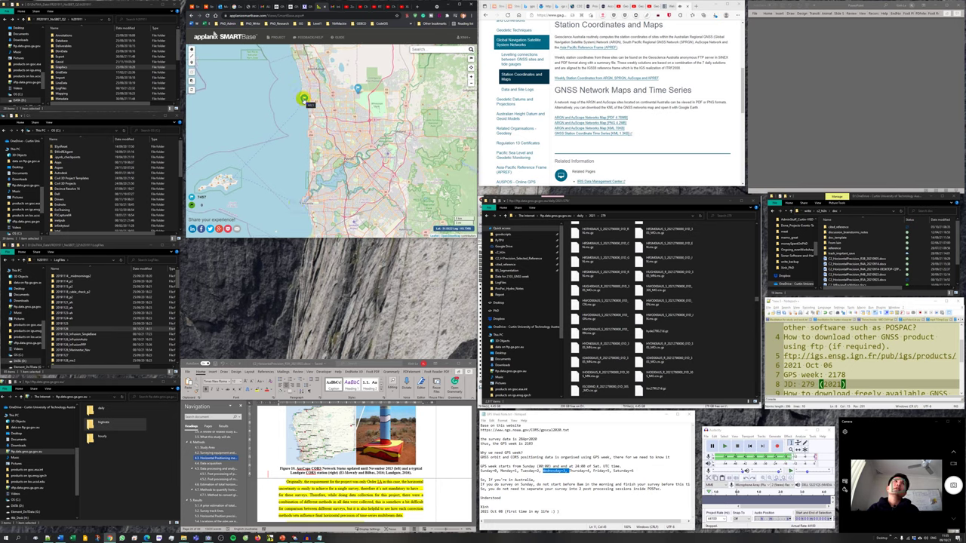
{"action": "scroll", "coordinate": [303, 99], "scroll_direction": "down", "scroll_amount": 4}
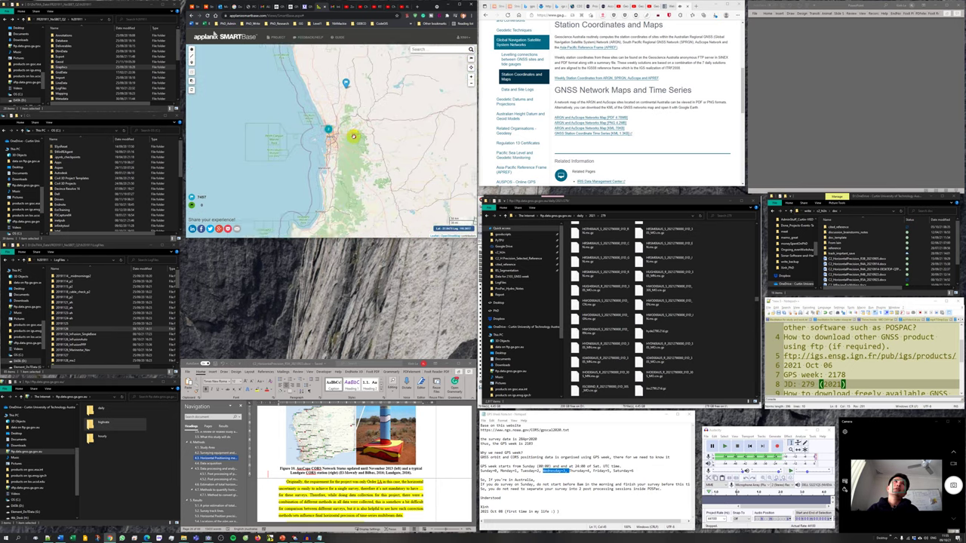
{"action": "scroll", "coordinate": [353, 136], "scroll_direction": "up", "scroll_amount": 3}
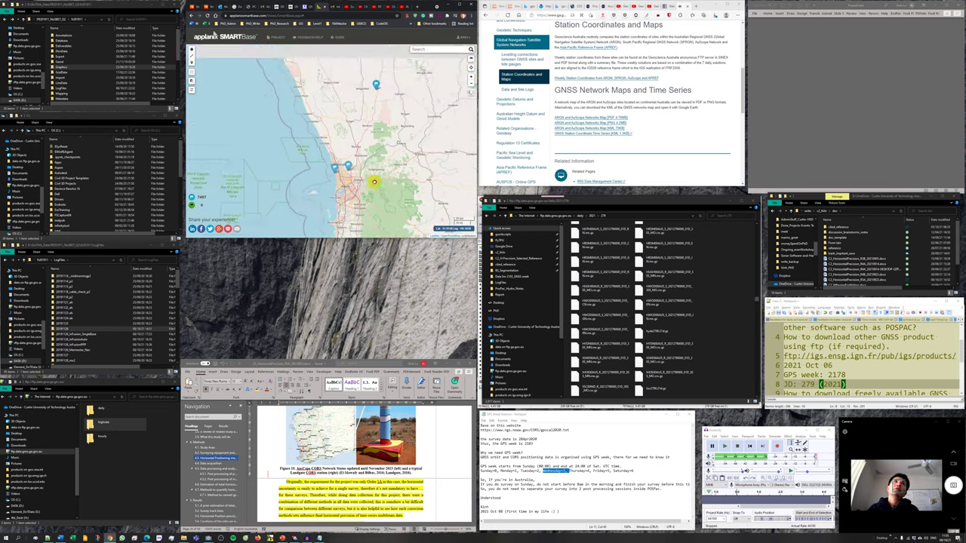
{"action": "scroll", "coordinate": [373, 182], "scroll_direction": "up", "scroll_amount": 2}
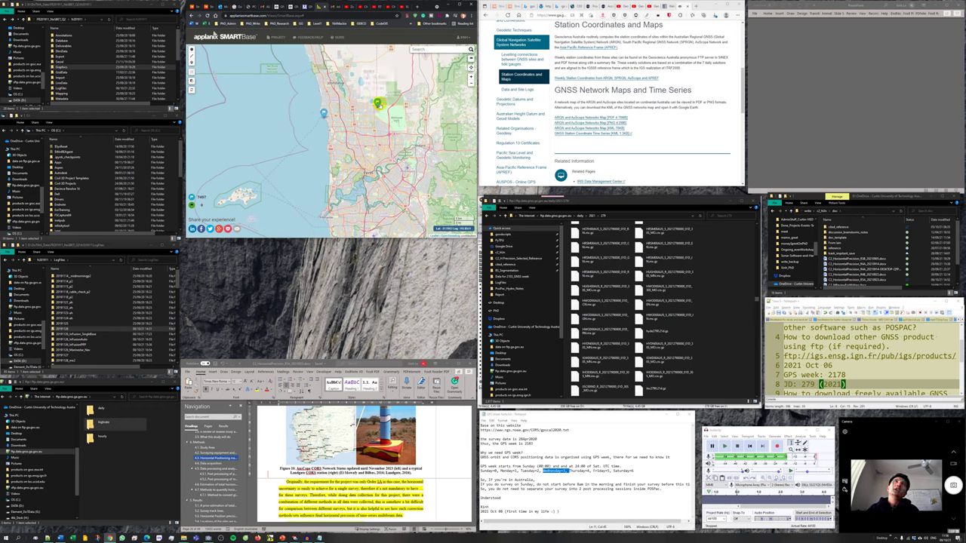
{"action": "mouse_move", "coordinate": [379, 104]}
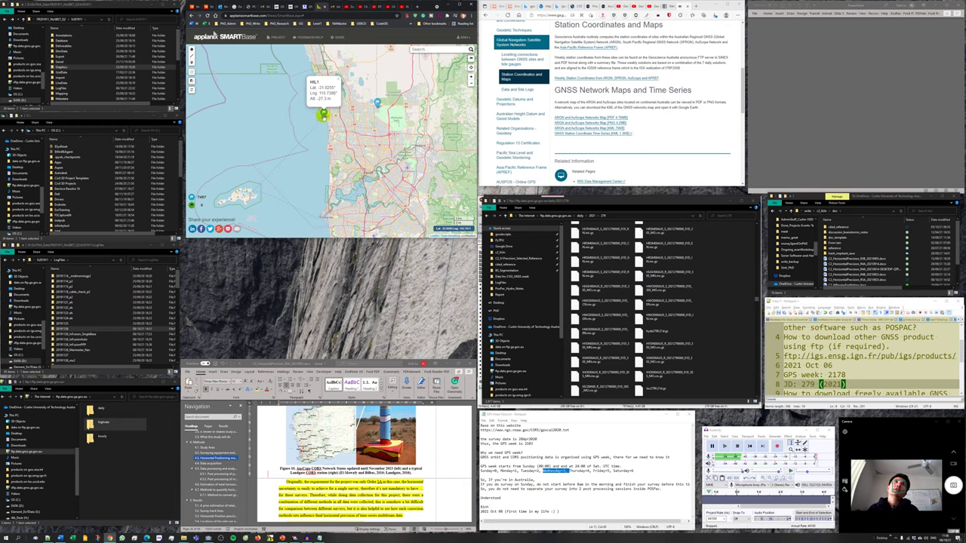
Step: Show the coordinates of station PERT and coastal station HIL1 on the SmartBase map around Perth
{"action": "left_click", "coordinate": [377, 103]}
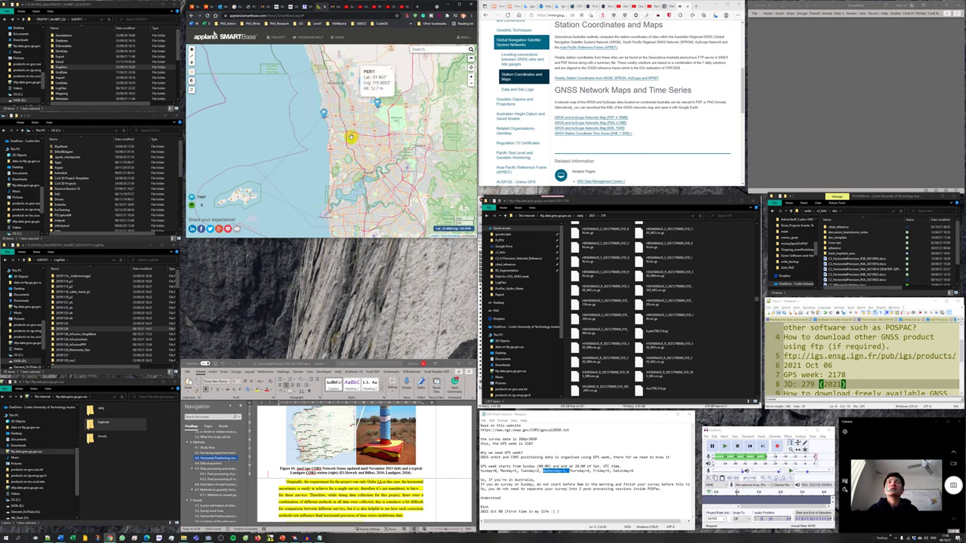
{"action": "scroll", "coordinate": [325, 156], "scroll_direction": "down", "scroll_amount": 2}
{"action": "left_click", "coordinate": [293, 130]}
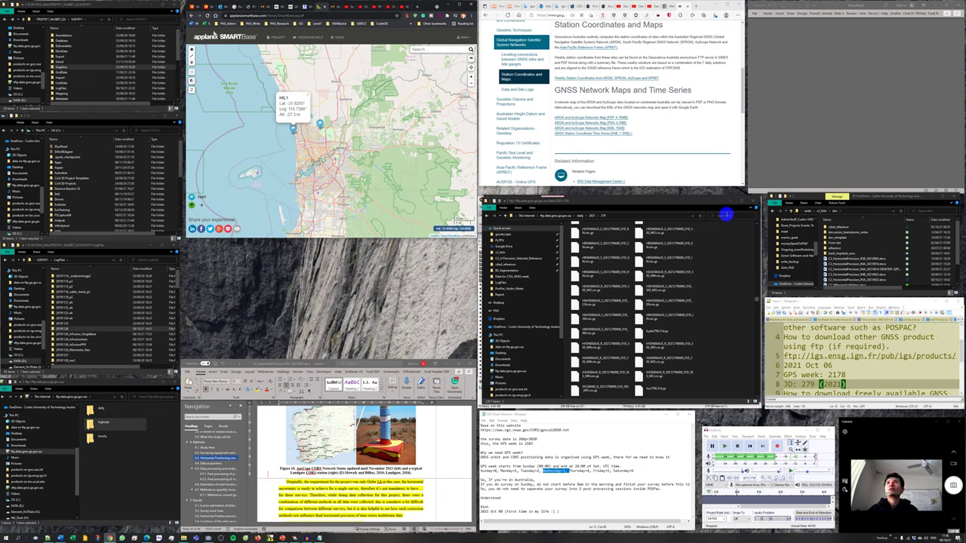
Step: Search the daily 2021 folder 279 on the FTP site for HIL station files and select the matching files
{"action": "left_click", "coordinate": [724, 217]}
{"action": "type", "text": "HIL"}
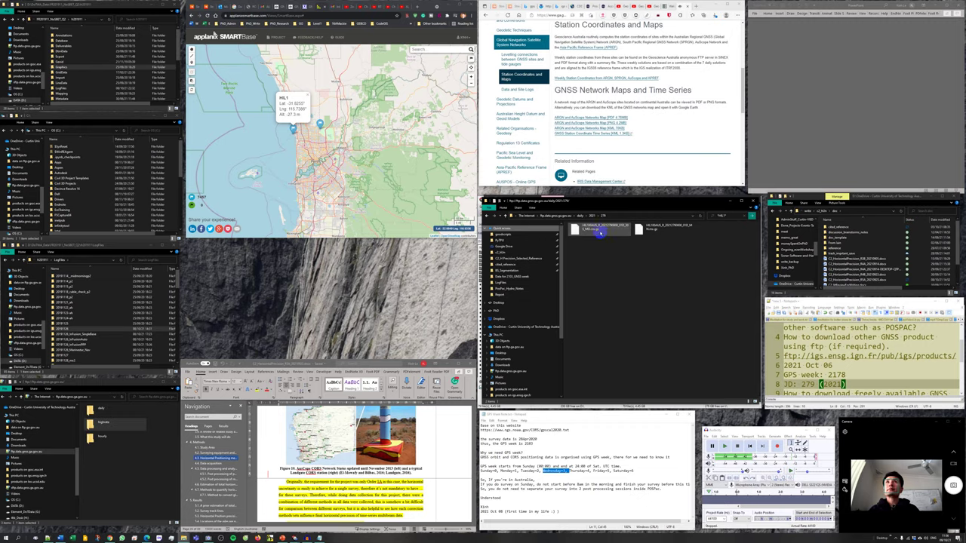
{"action": "left_click", "coordinate": [727, 217]}
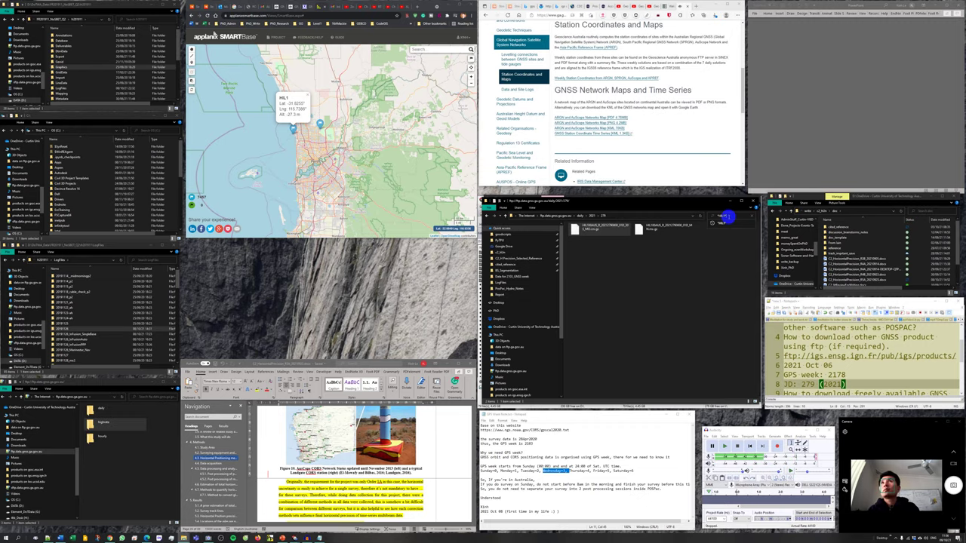
{"action": "key", "text": "BackSpace"}
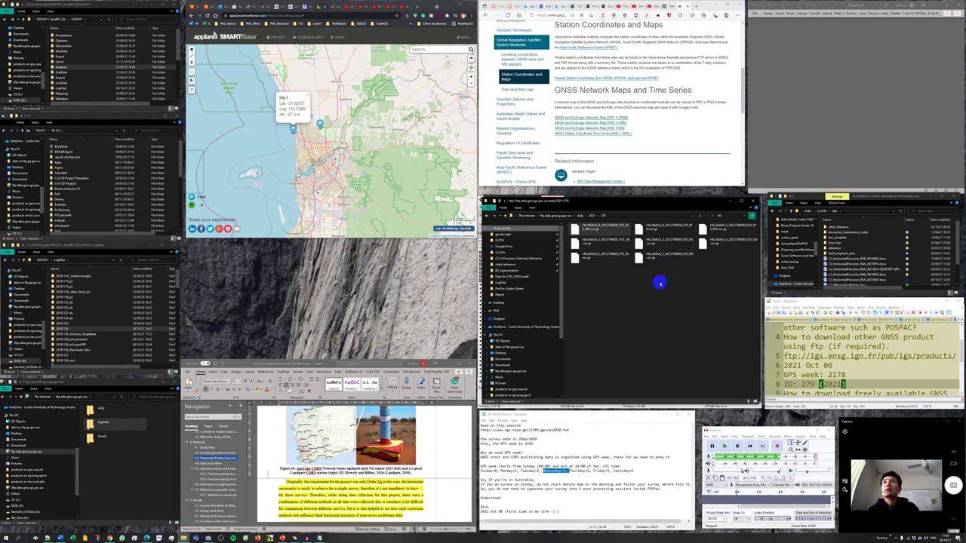
{"action": "left_click", "coordinate": [674, 262], "text": "shift"}
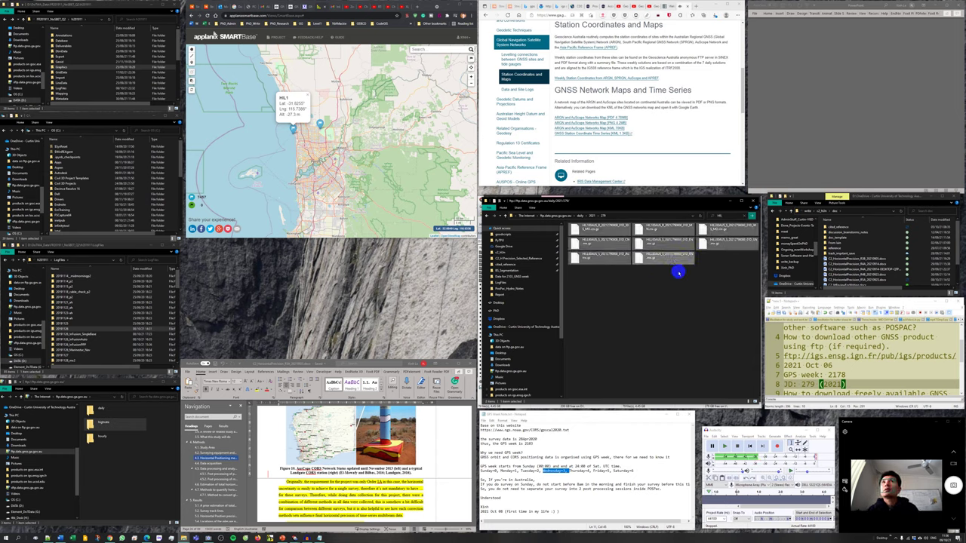
{"action": "left_click", "coordinate": [617, 293]}
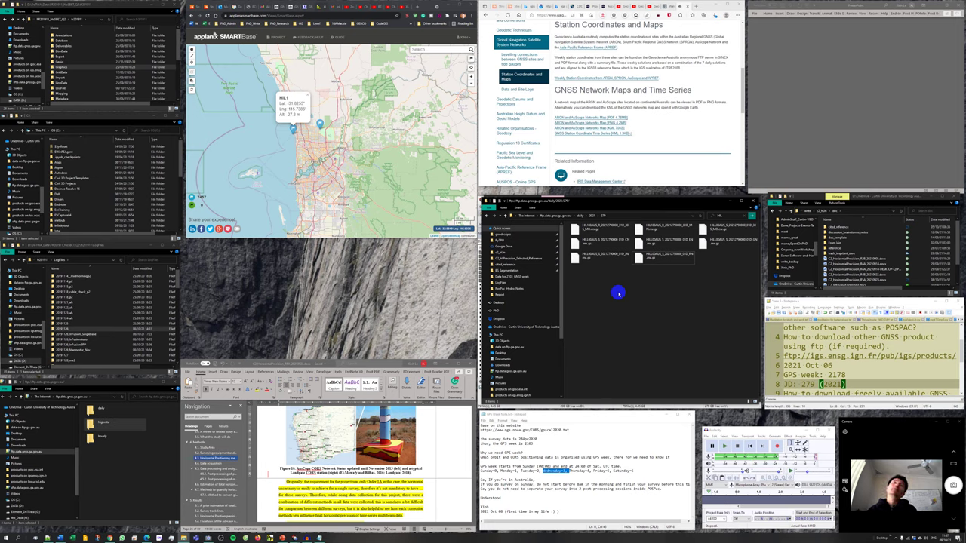
Step: Search the same 2021 day 279 FTP folder for the Pert station files
{"action": "left_click", "coordinate": [734, 214]}
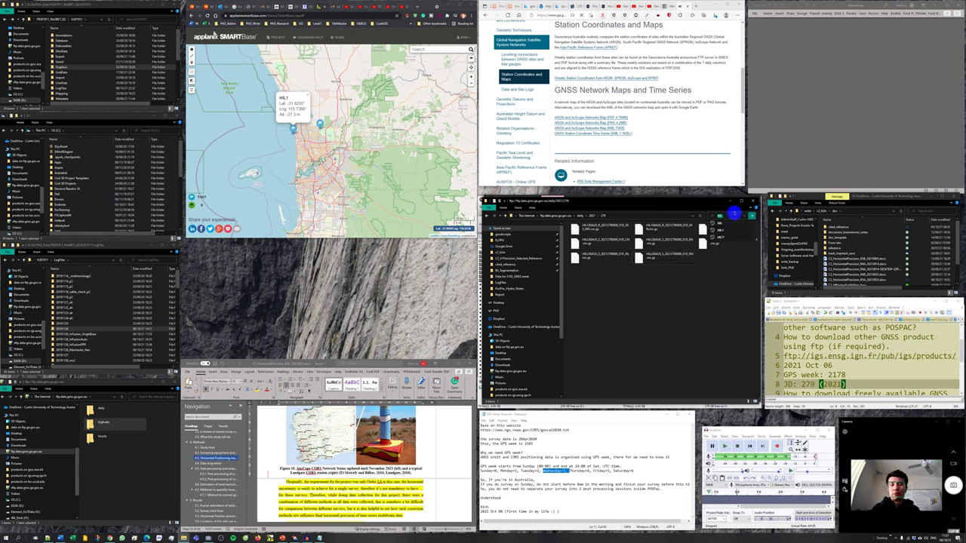
{"action": "type", "text": "Pert"}
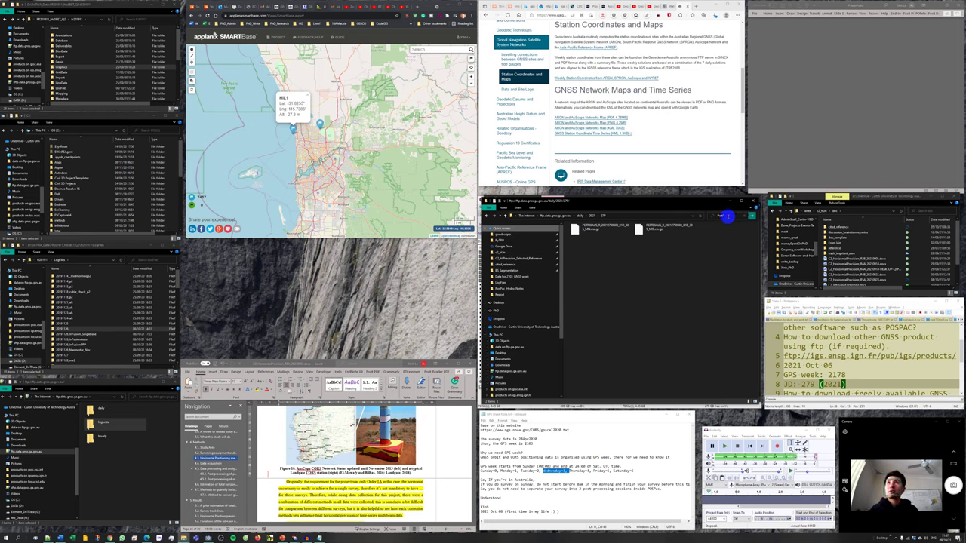
{"action": "left_click", "coordinate": [727, 217]}
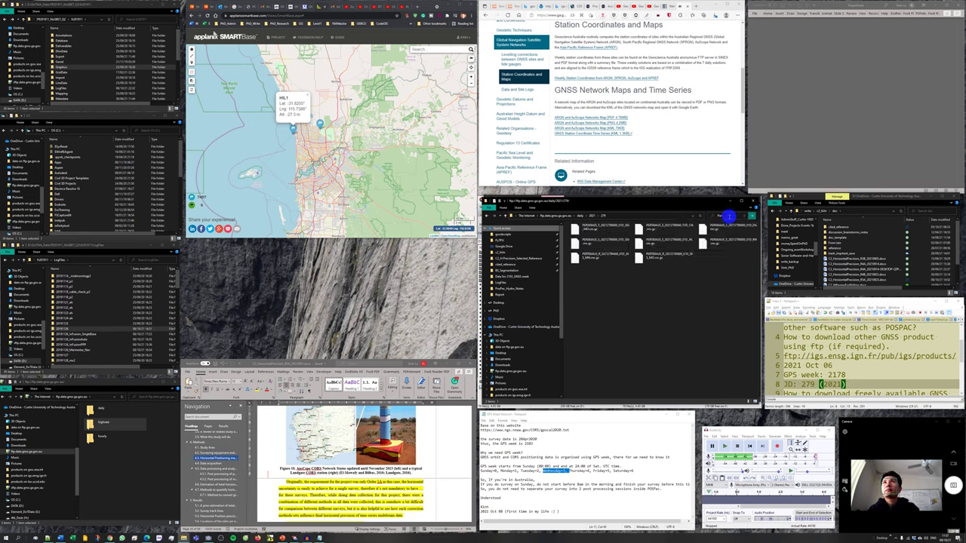
{"action": "left_click", "coordinate": [723, 223]}
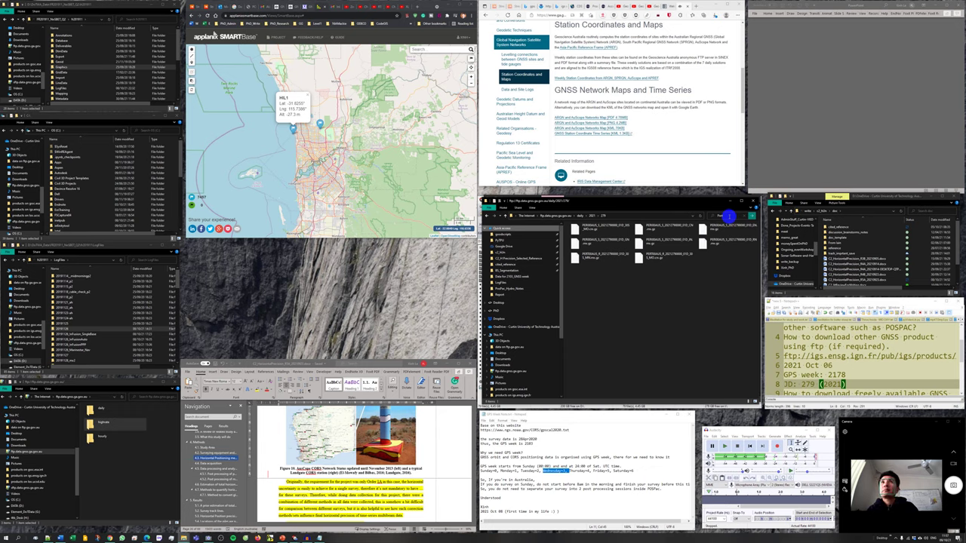
{"action": "left_click", "coordinate": [606, 269]}
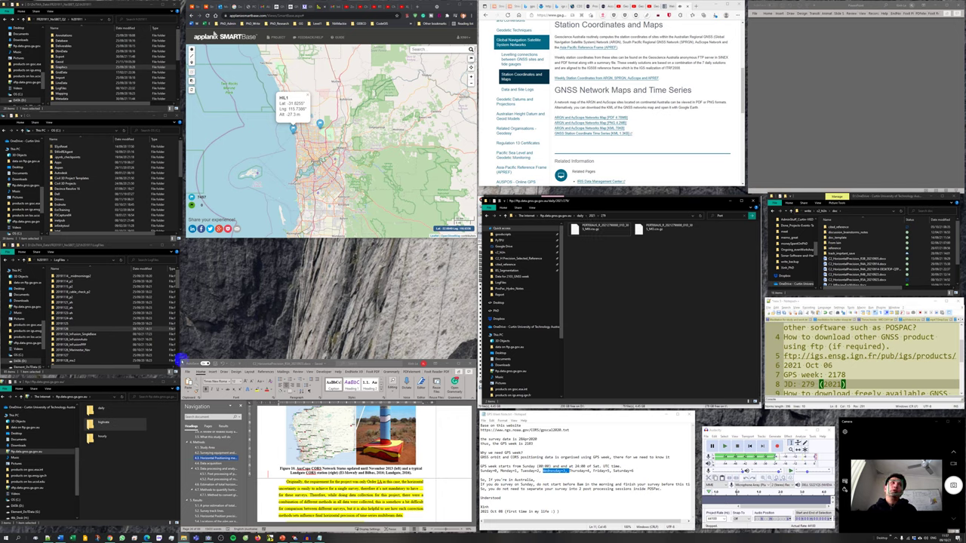
Step: Open the daily folder of the geodesy-outgoing/gnss/data FTP archive and check its last year folder, 2020
{"action": "left_click", "coordinate": [27, 430]}
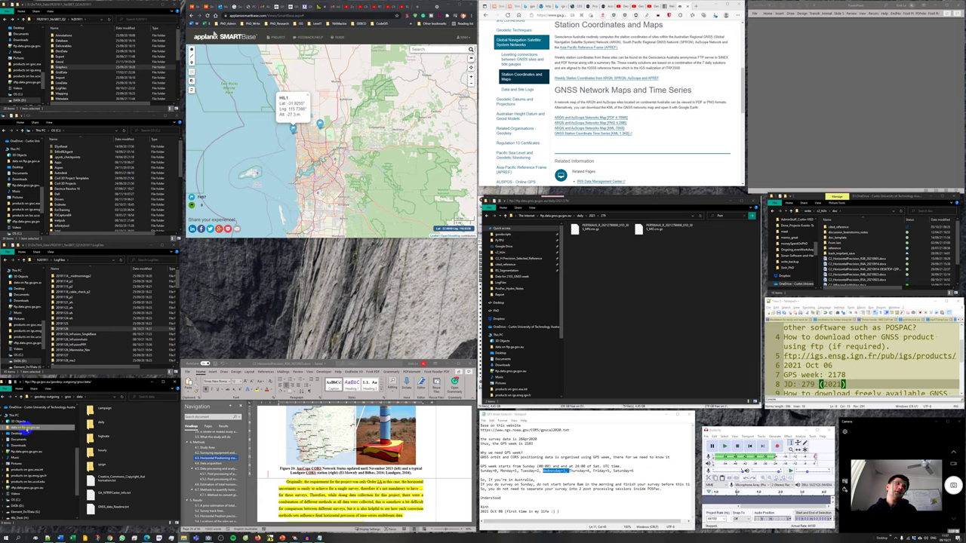
{"action": "left_click_drag", "start_coordinate": [31, 396], "coordinate": [642, 214]}
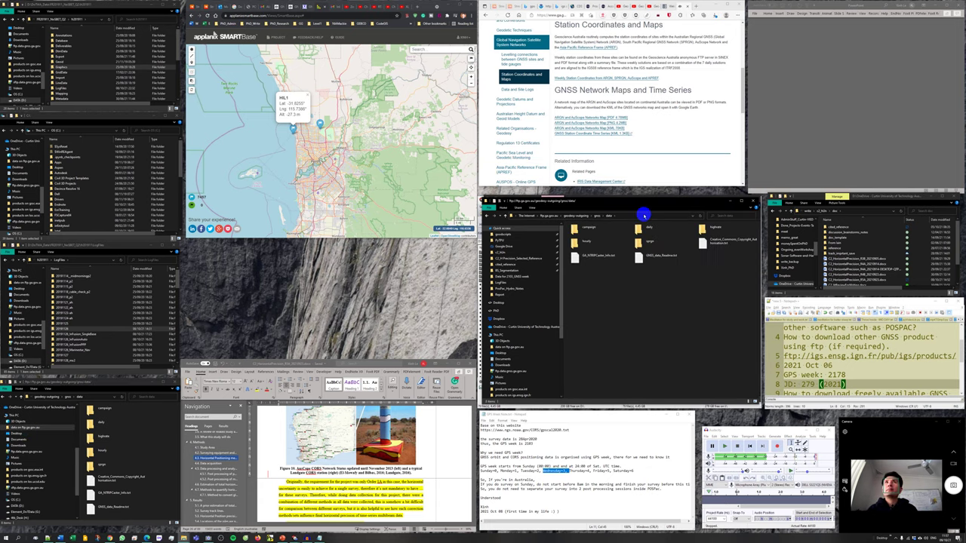
{"action": "double_click", "coordinate": [645, 231]}
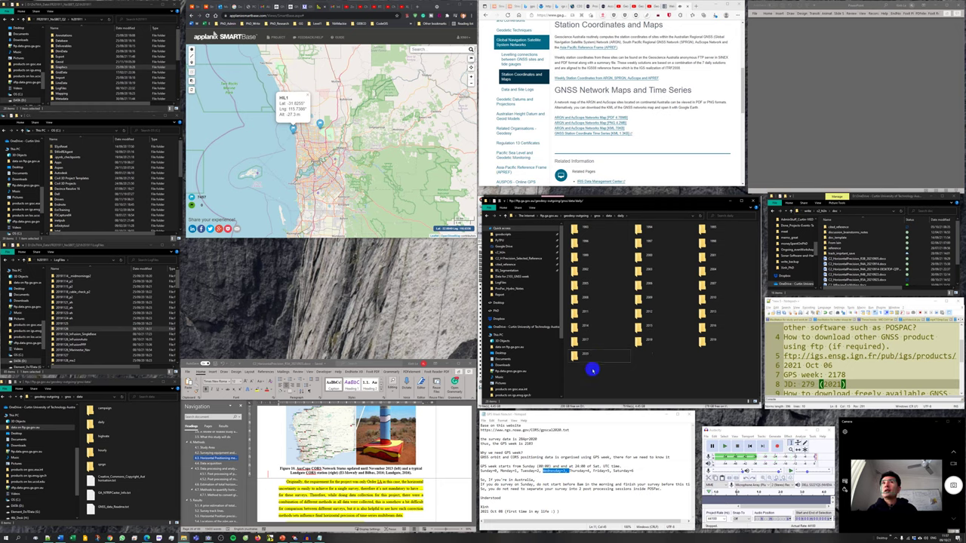
{"action": "left_click", "coordinate": [627, 356]}
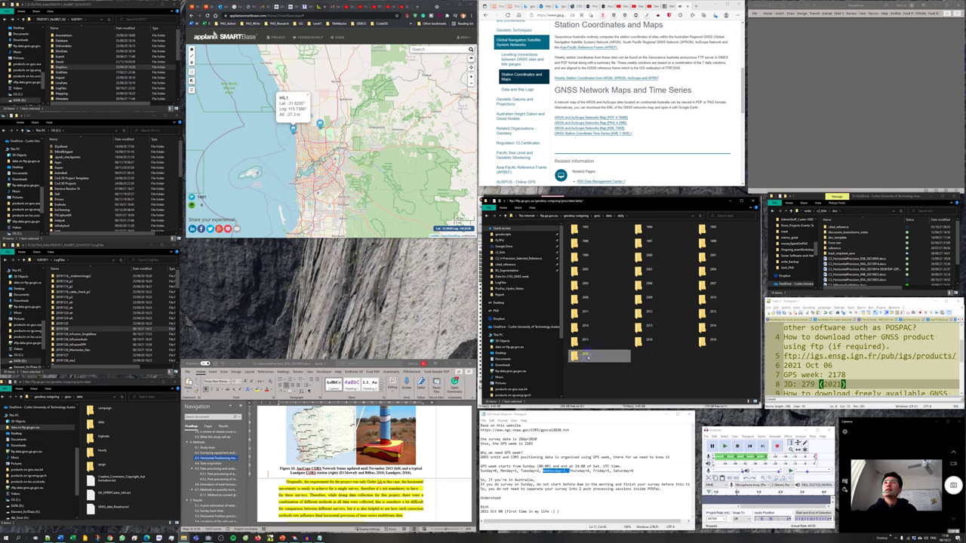
{"action": "left_click", "coordinate": [648, 362]}
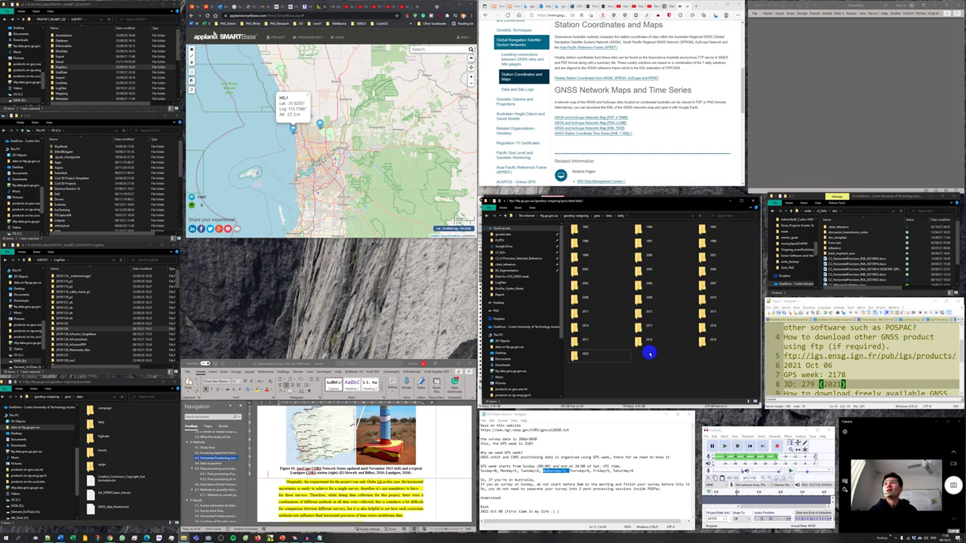
Step: Enter ftp://ftp.data.gnss.ga.gov.au in the notes below the question about freely available GNSS CORS observation data in Australia
{"action": "left_click", "coordinate": [858, 370]}
{"action": "type", "text": "ftp://ftp.data.gnss.ga.gov.au"}
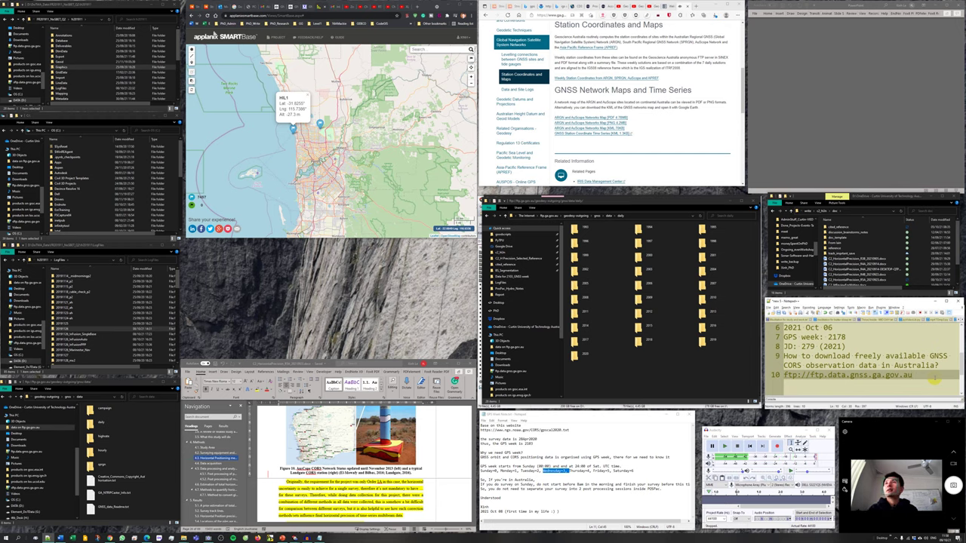
Step: Return to the beginning of the notes and review the opening questions about GPS week
{"action": "scroll", "coordinate": [933, 380], "scroll_direction": "up", "scroll_amount": 3}
{"action": "left_click", "coordinate": [885, 329]}
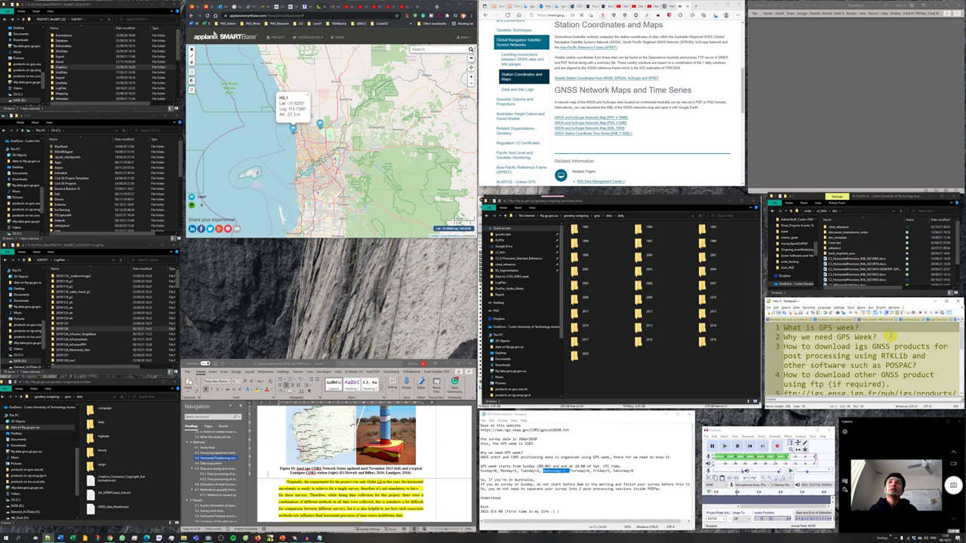
{"action": "key", "text": "Up"}
{"action": "key", "text": "Down"}
{"action": "key", "text": "Down"}
{"action": "key", "text": "Up"}
{"action": "key", "text": "Down"}
{"action": "key", "text": "Up"}
{"action": "key", "text": "Up"}
{"action": "key", "text": "Down"}
{"action": "key", "text": "Down"}
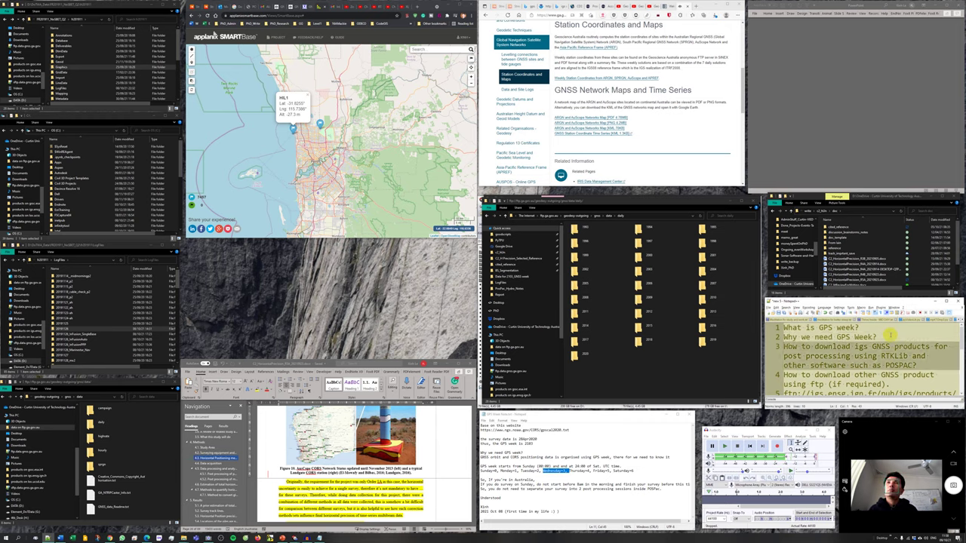
{"action": "key", "text": "Up"}
{"action": "key", "text": "Up"}
{"action": "key", "text": "Down"}
{"action": "key", "text": "Down"}
{"action": "key", "text": "Up"}
{"action": "key", "text": "Up"}
{"action": "key", "text": "Down"}
{"action": "key", "text": "Down"}
{"action": "key", "text": "Up"}
{"action": "key", "text": "Up"}
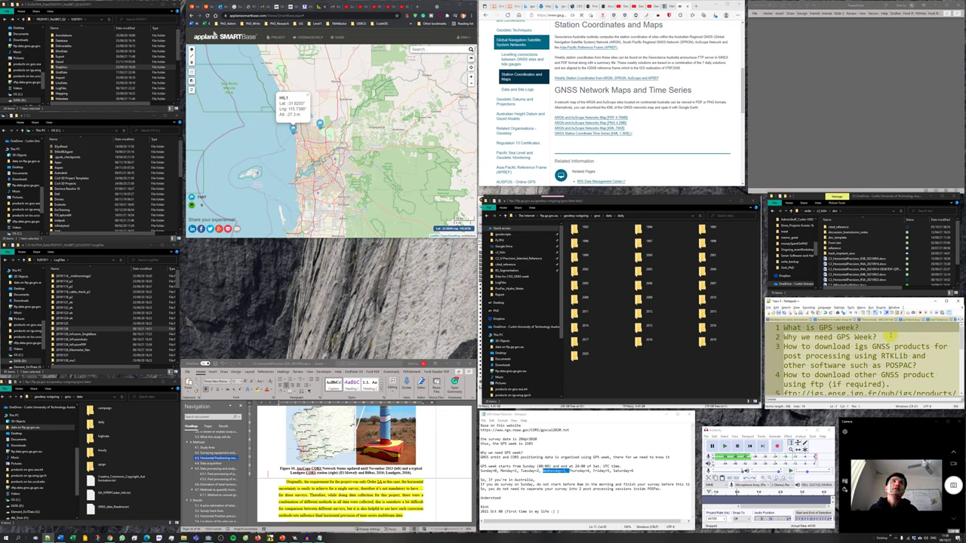